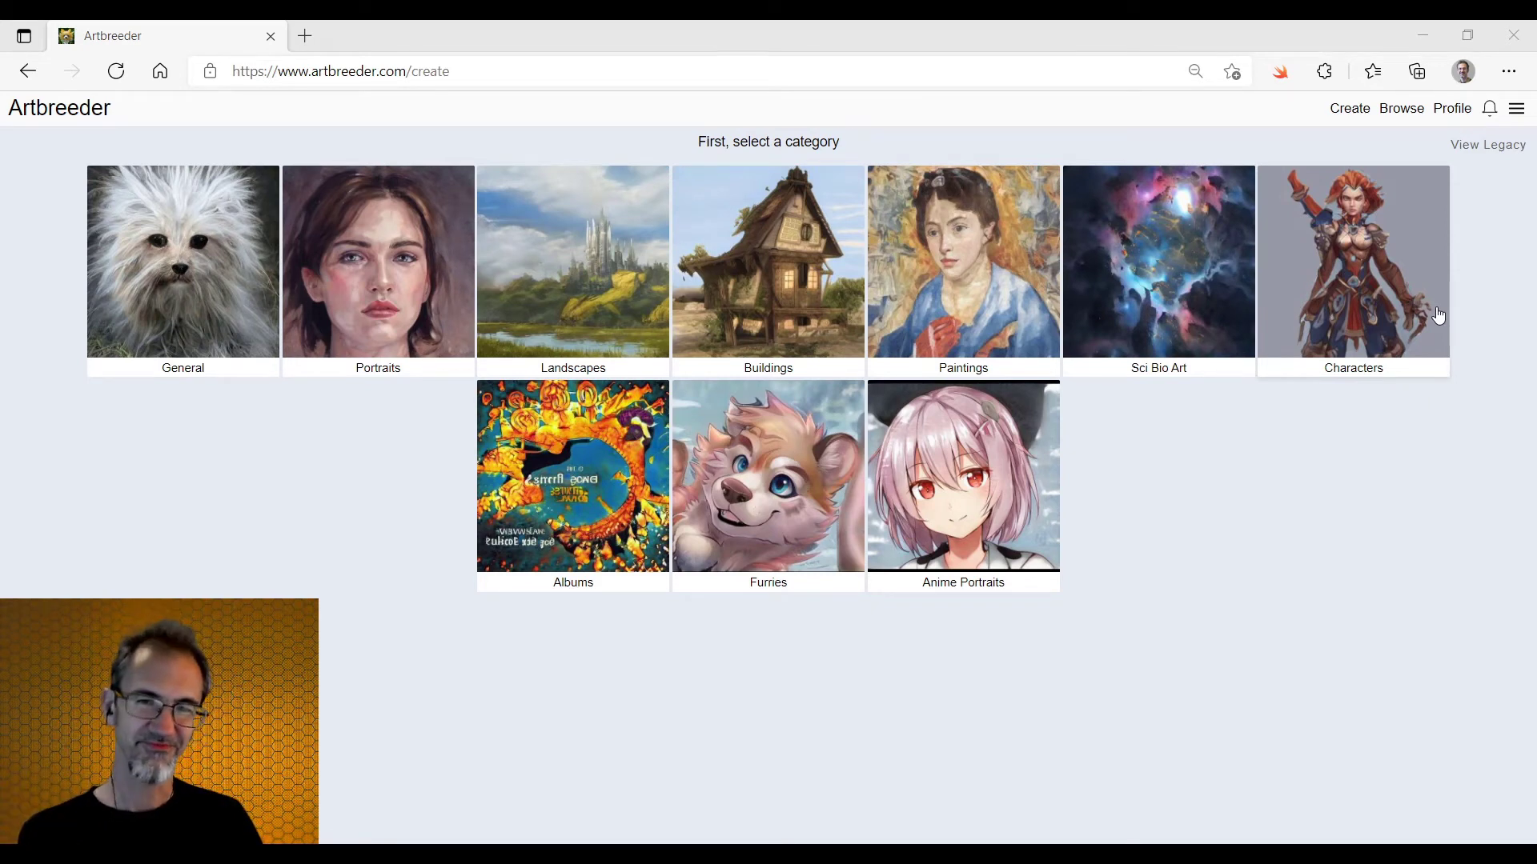
- Search the Browse gallery images for 'gandolf' to list bearded wizard portraits
left_click(59, 108)
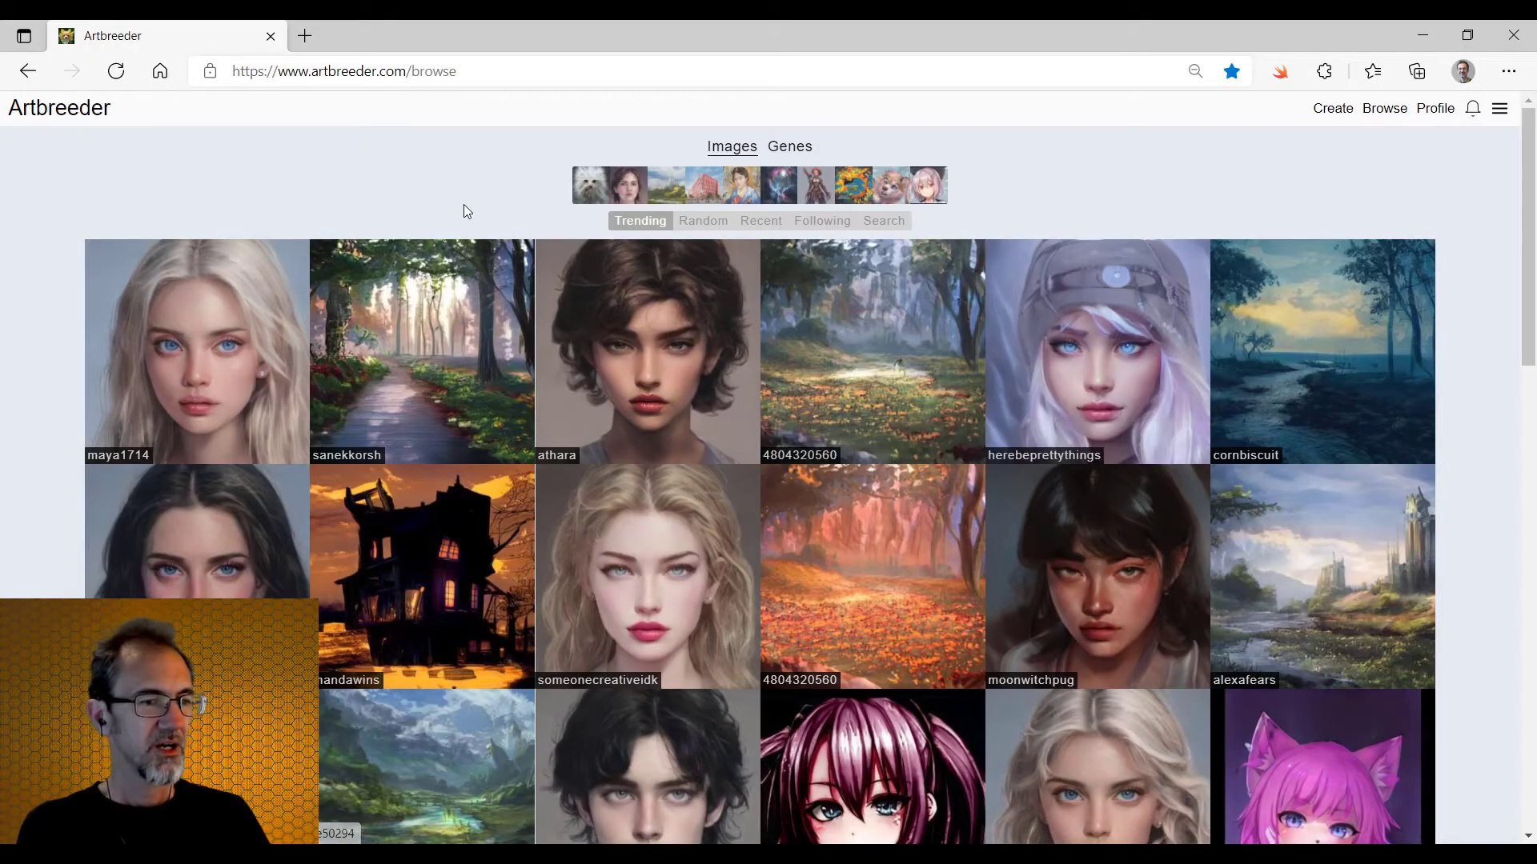
left_click(1369, 112)
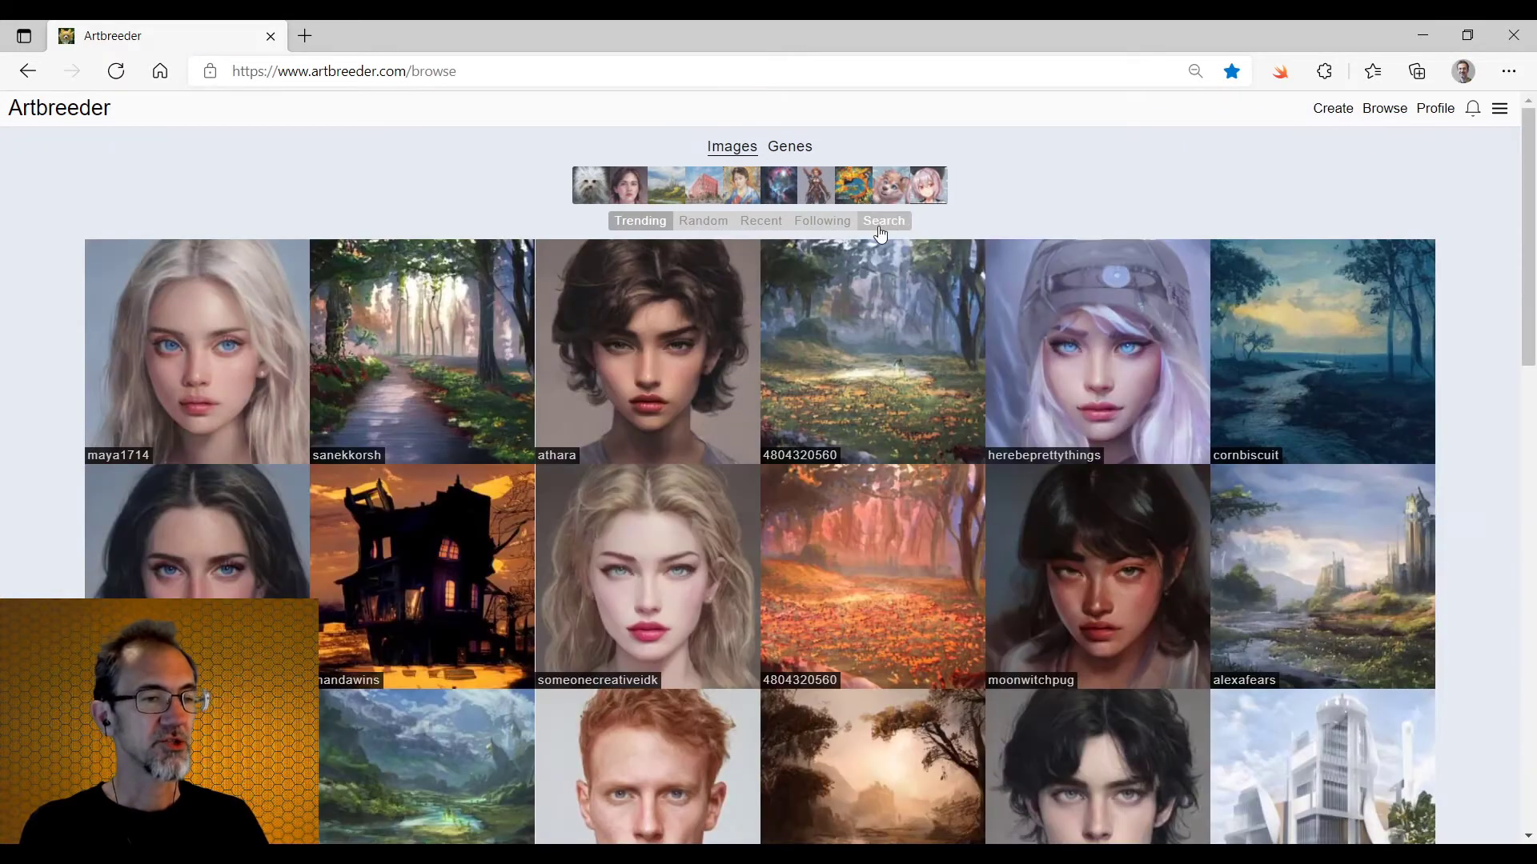
left_click(880, 227)
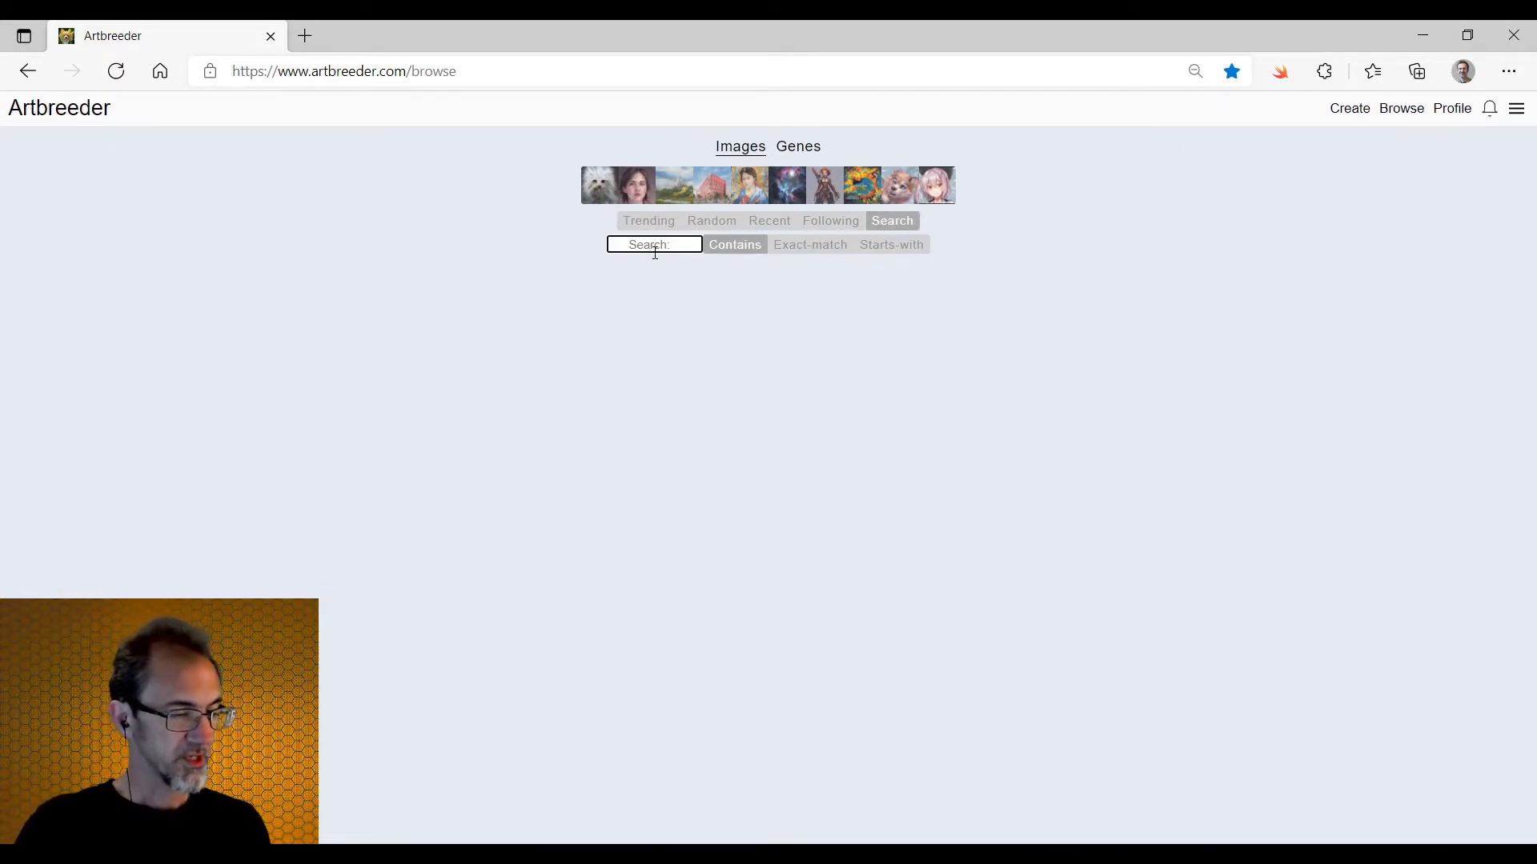
type("gandolf")
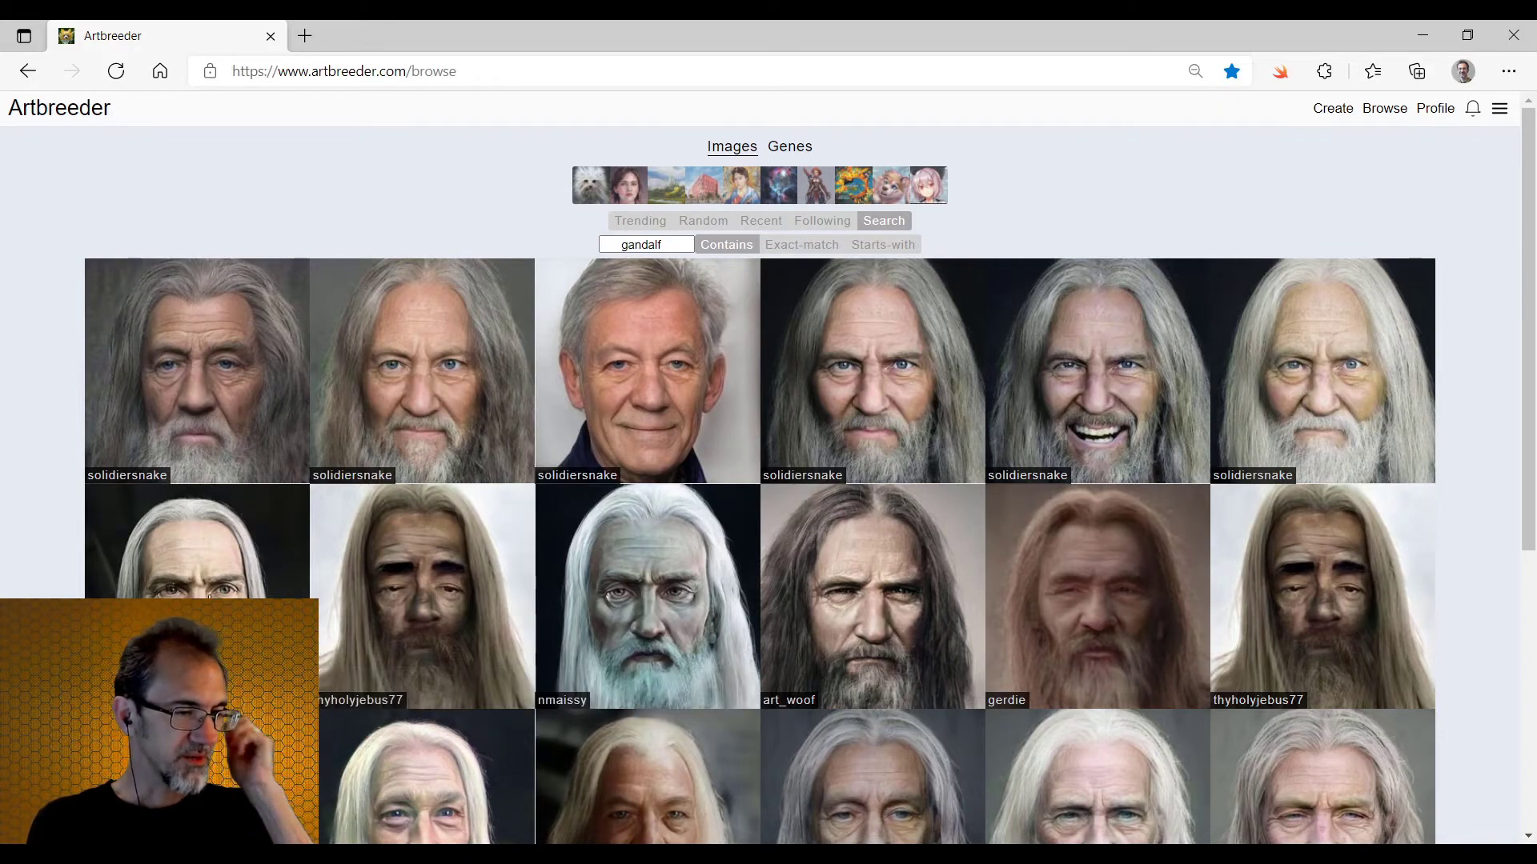
- Open the white-haired wizard portrait and set Age -0.69, Blue Eyes 1.253, Happy 0.893, Facial Hair 0.178
left_click(210, 596)
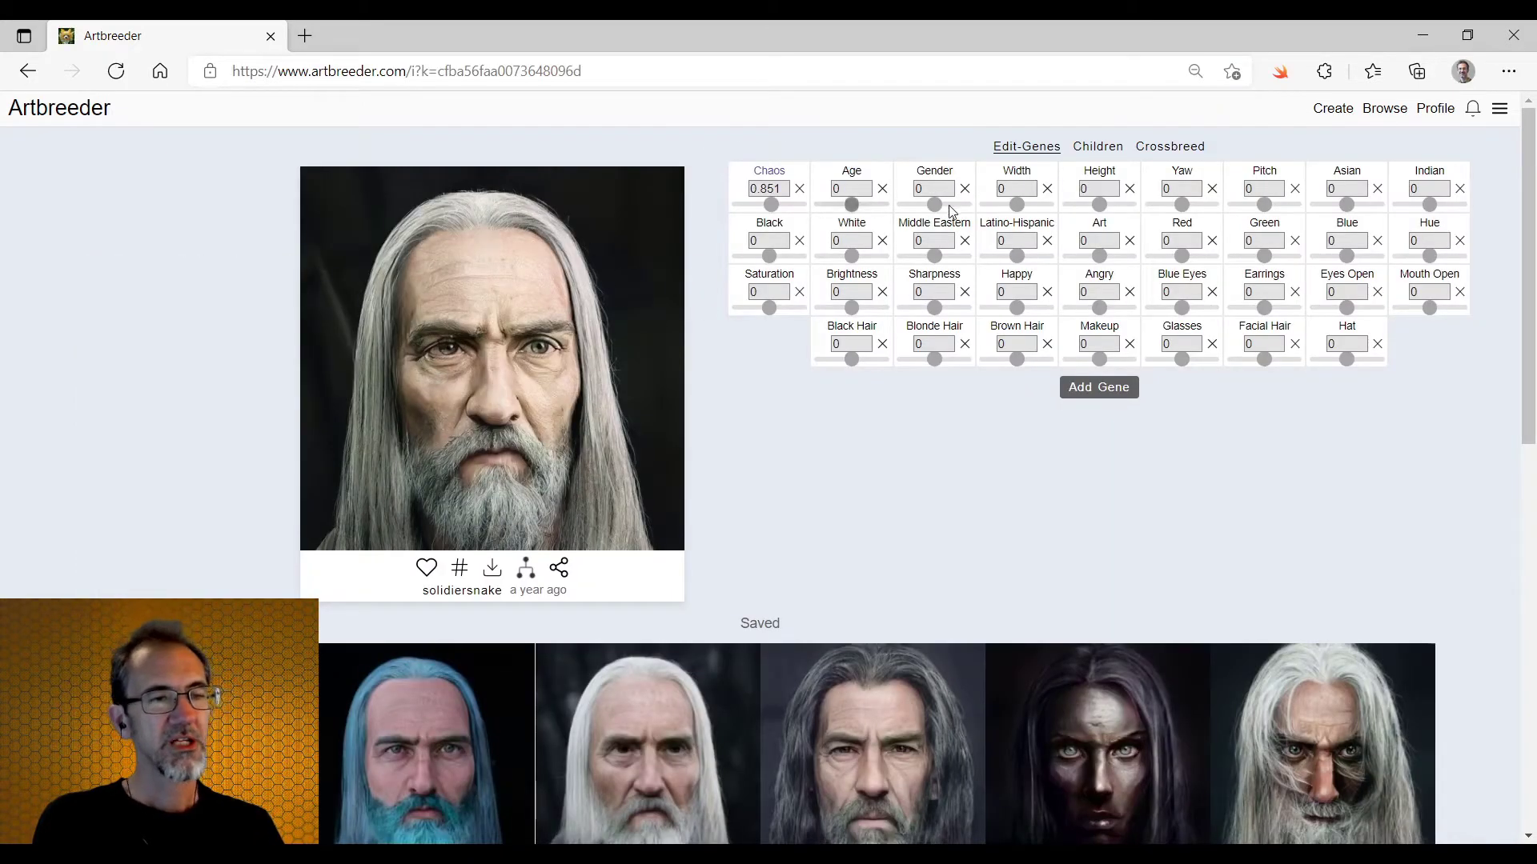
left_click(839, 204)
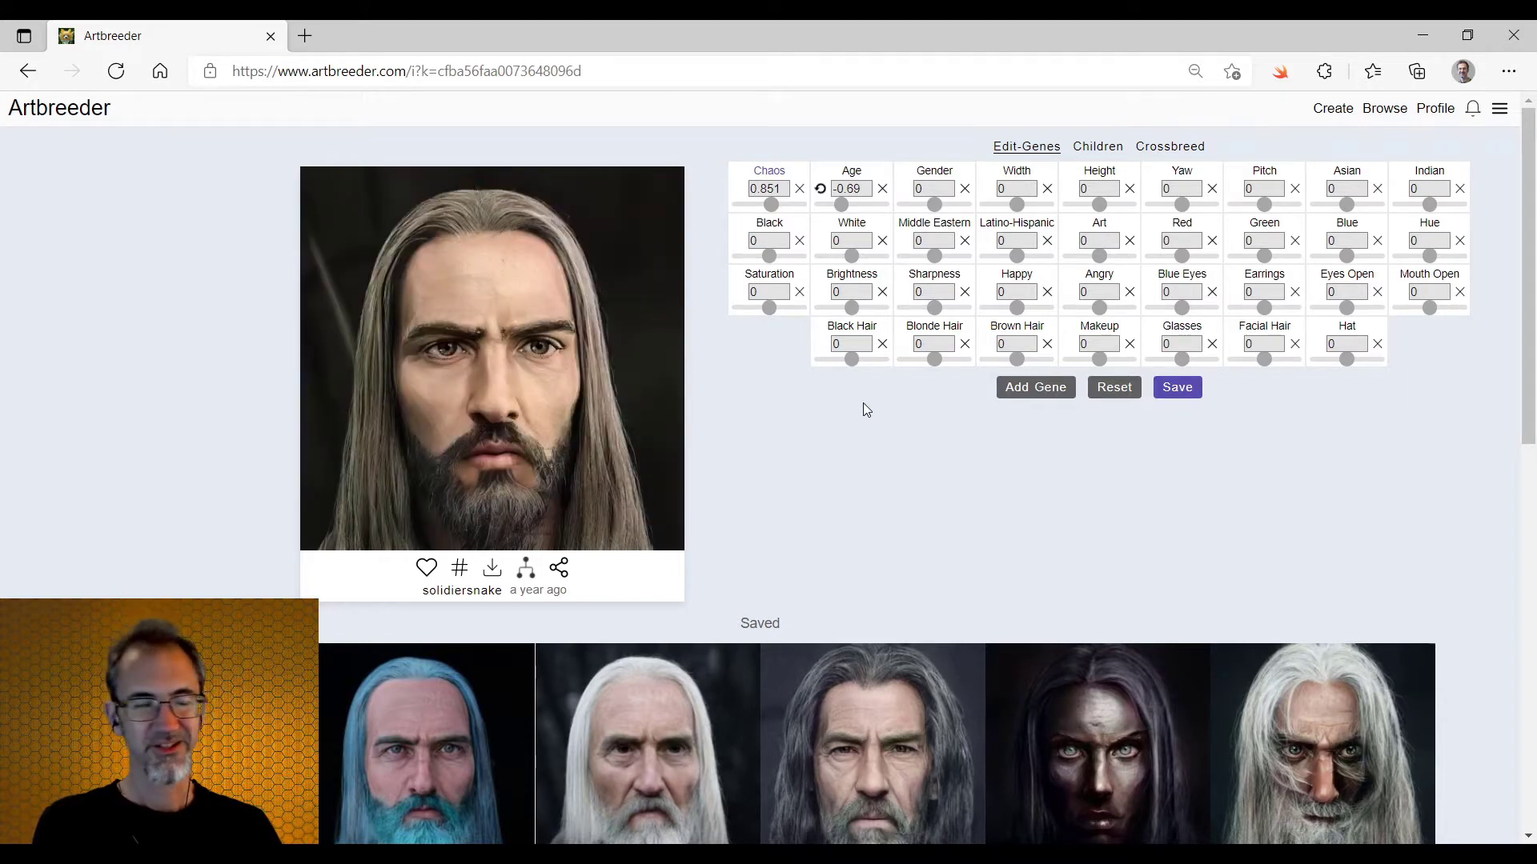
left_click(1201, 309)
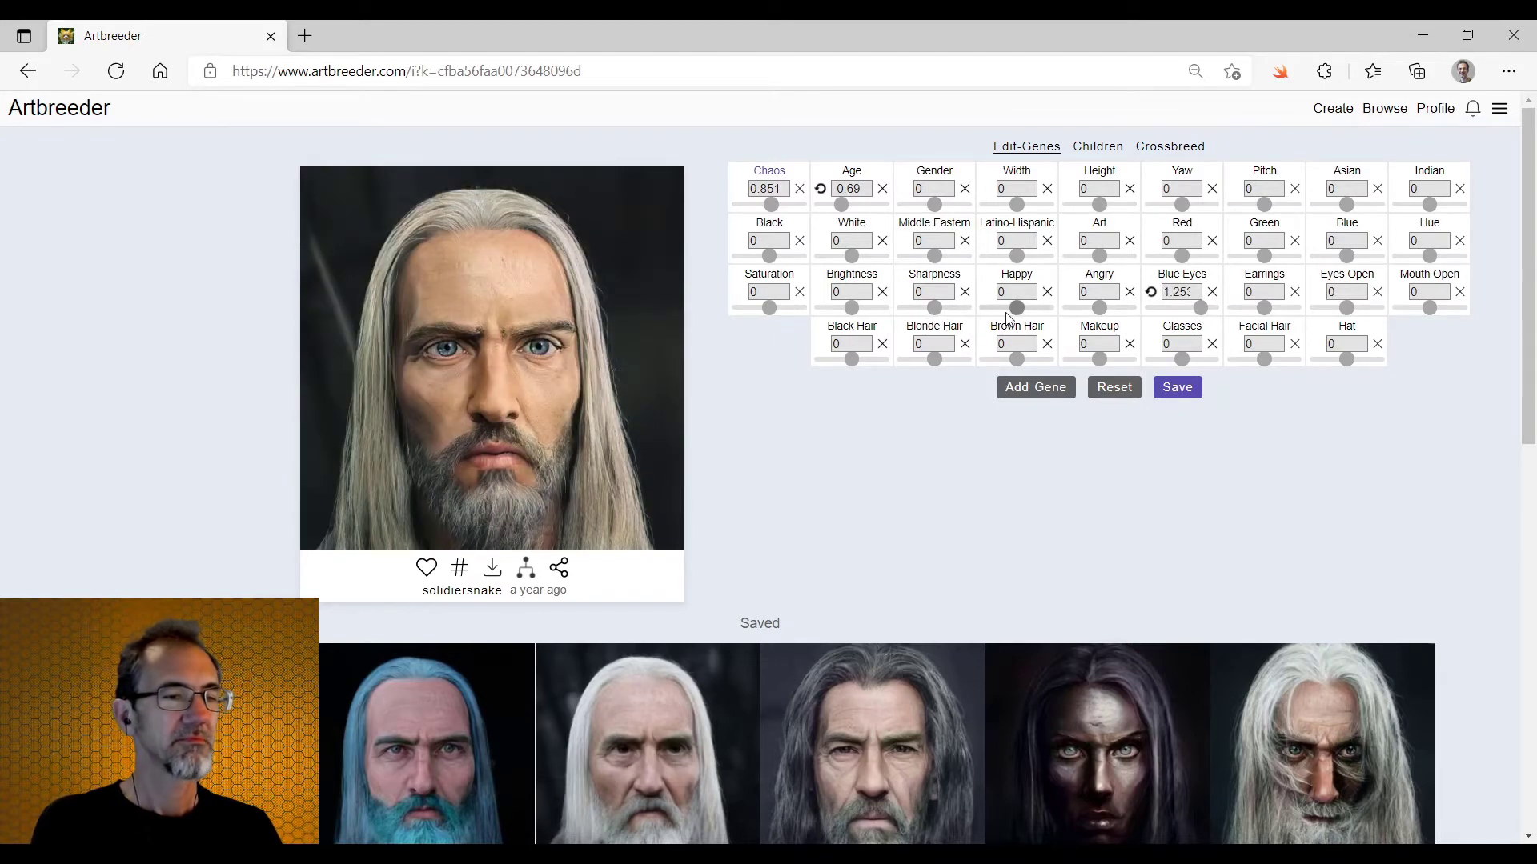
left_click(1031, 309)
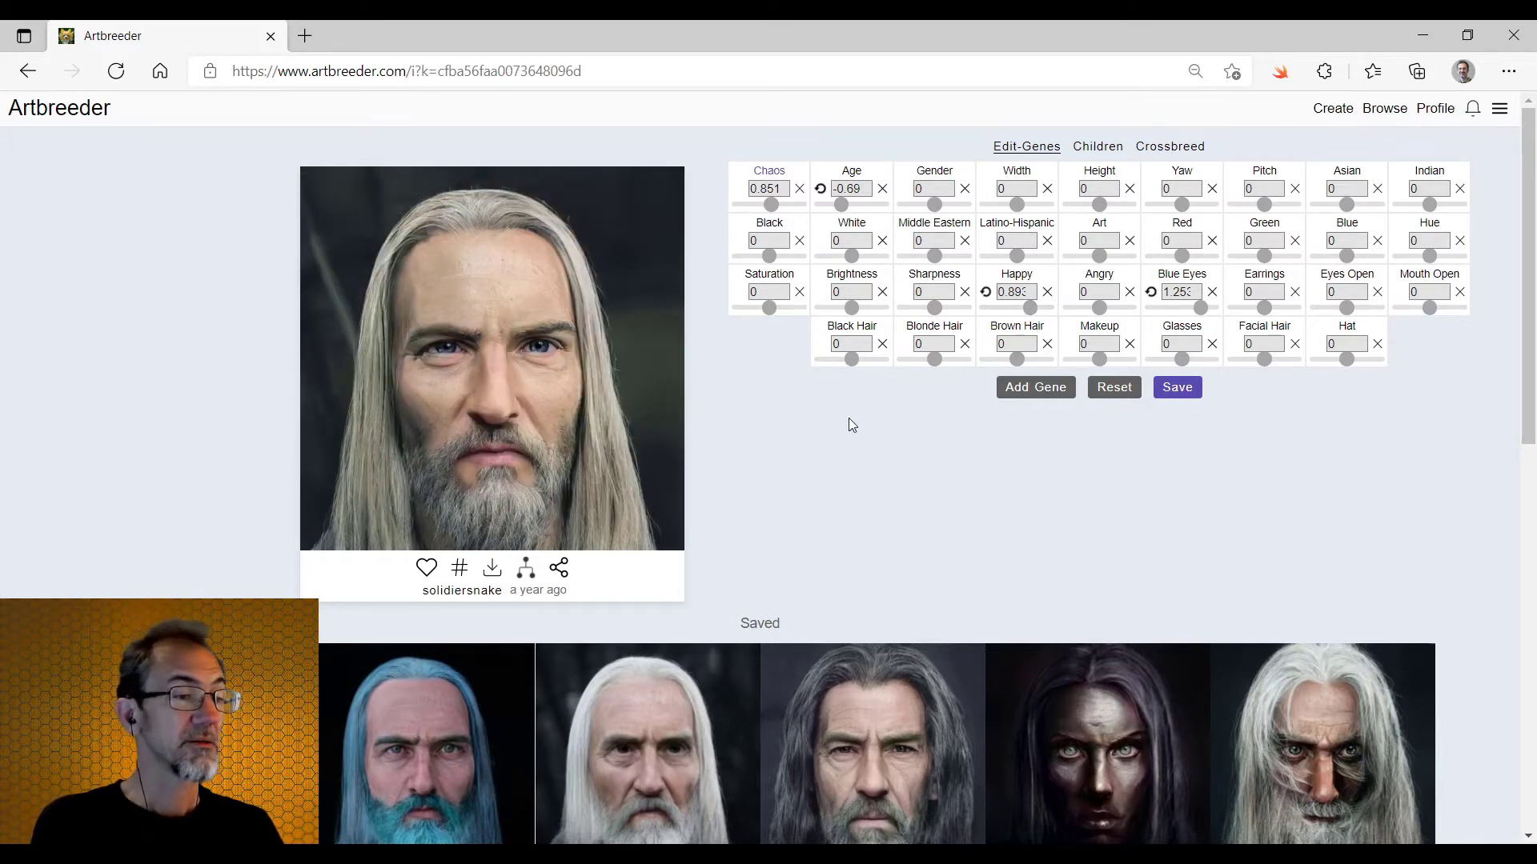
left_click(1256, 360)
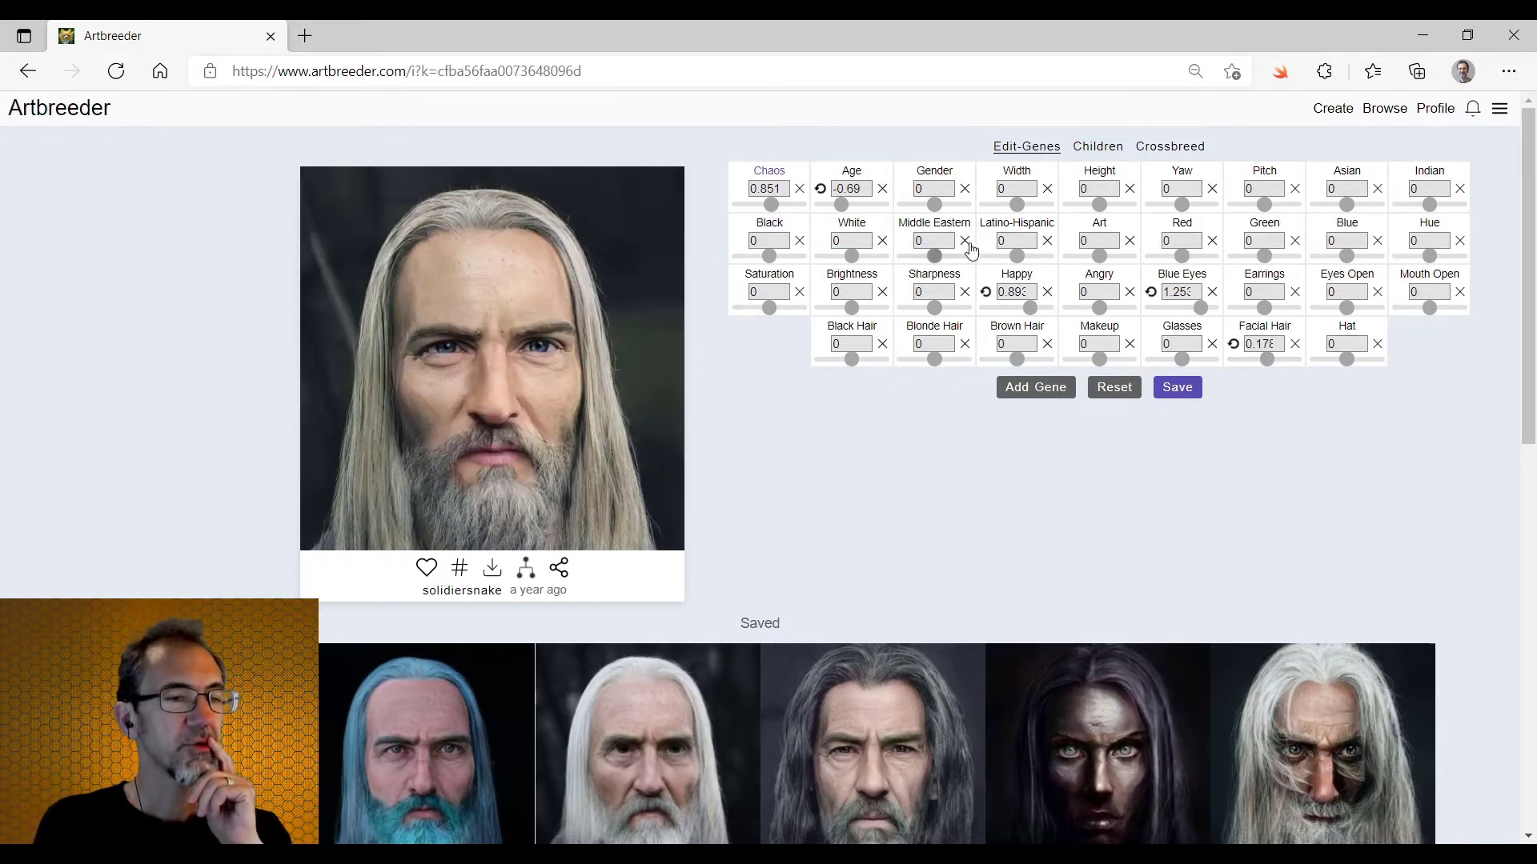
- Try several Latino-Hispanic gene values, settle on 1.373, and switch to Crossbreed
left_click(1045, 257)
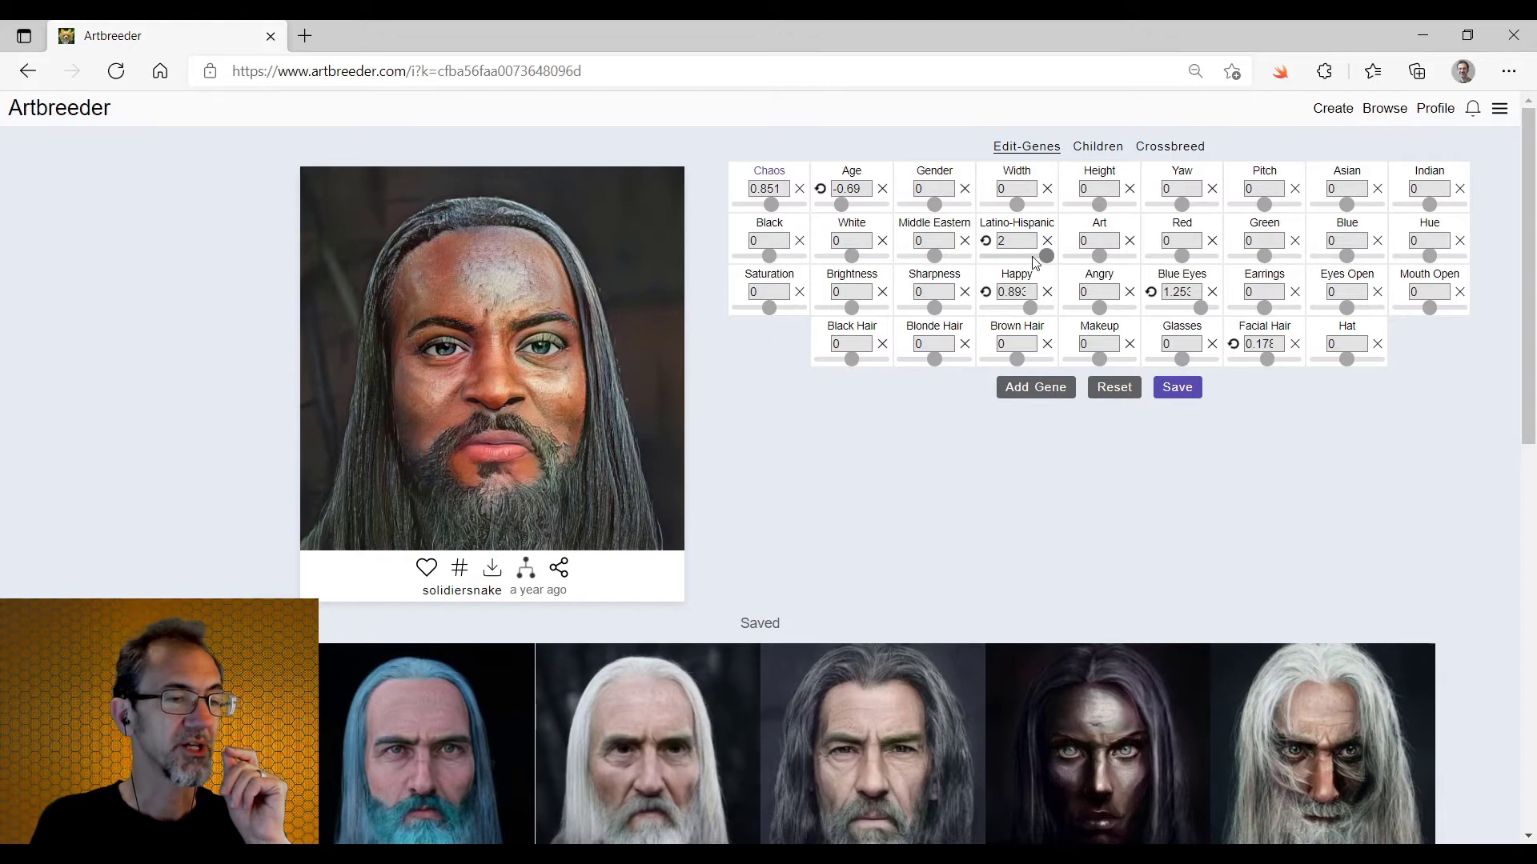
left_click(1032, 257)
left_click(1039, 257)
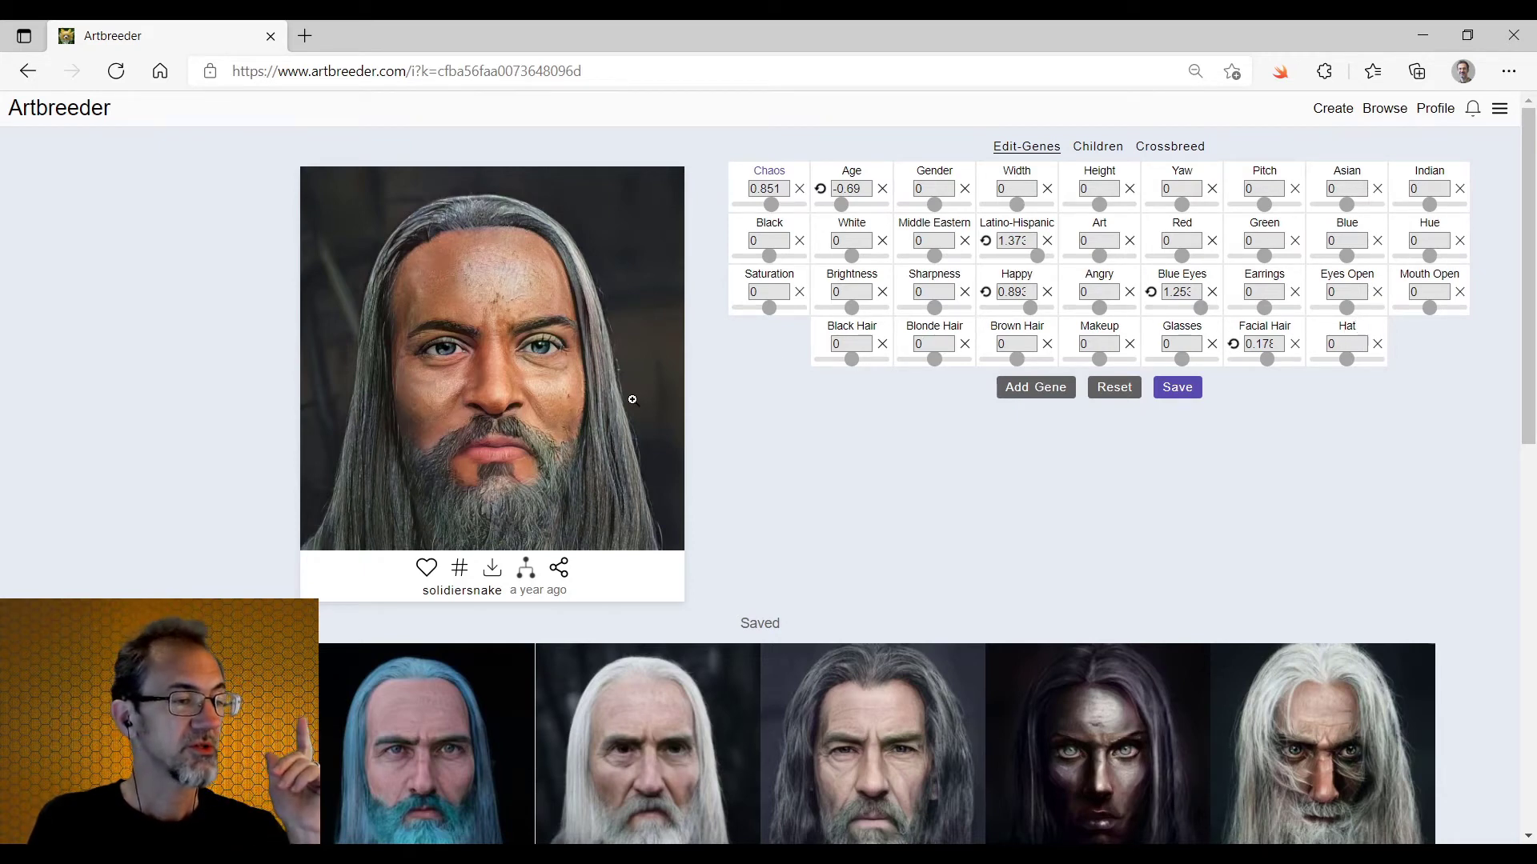
left_click(1173, 147)
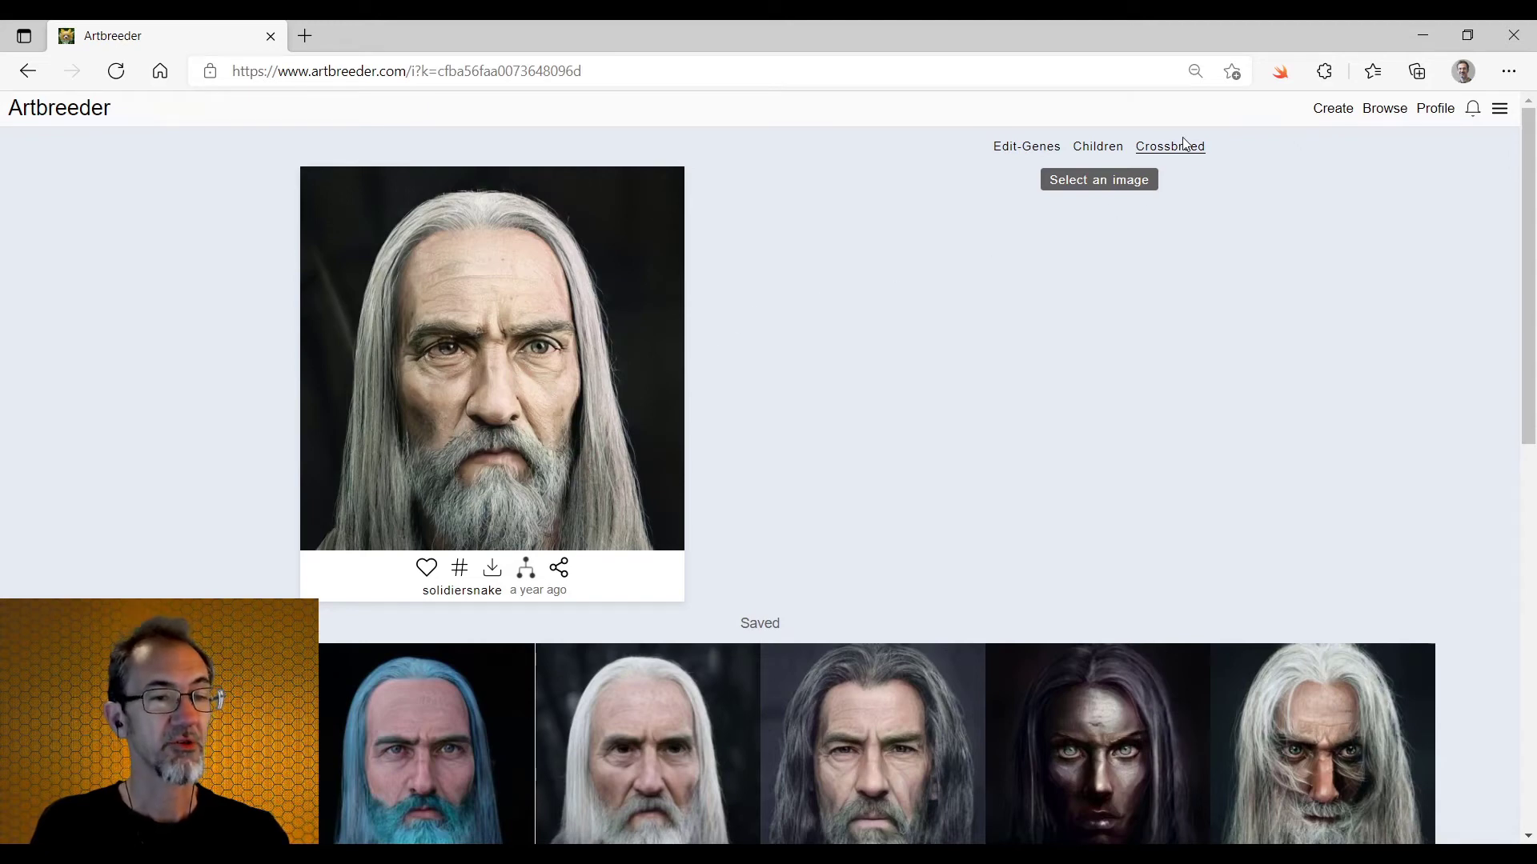
- Crossbreed the wizard with a young curly-haired 'hobbit' search result, shifting style toward it
left_click(1117, 180)
left_click(795, 220)
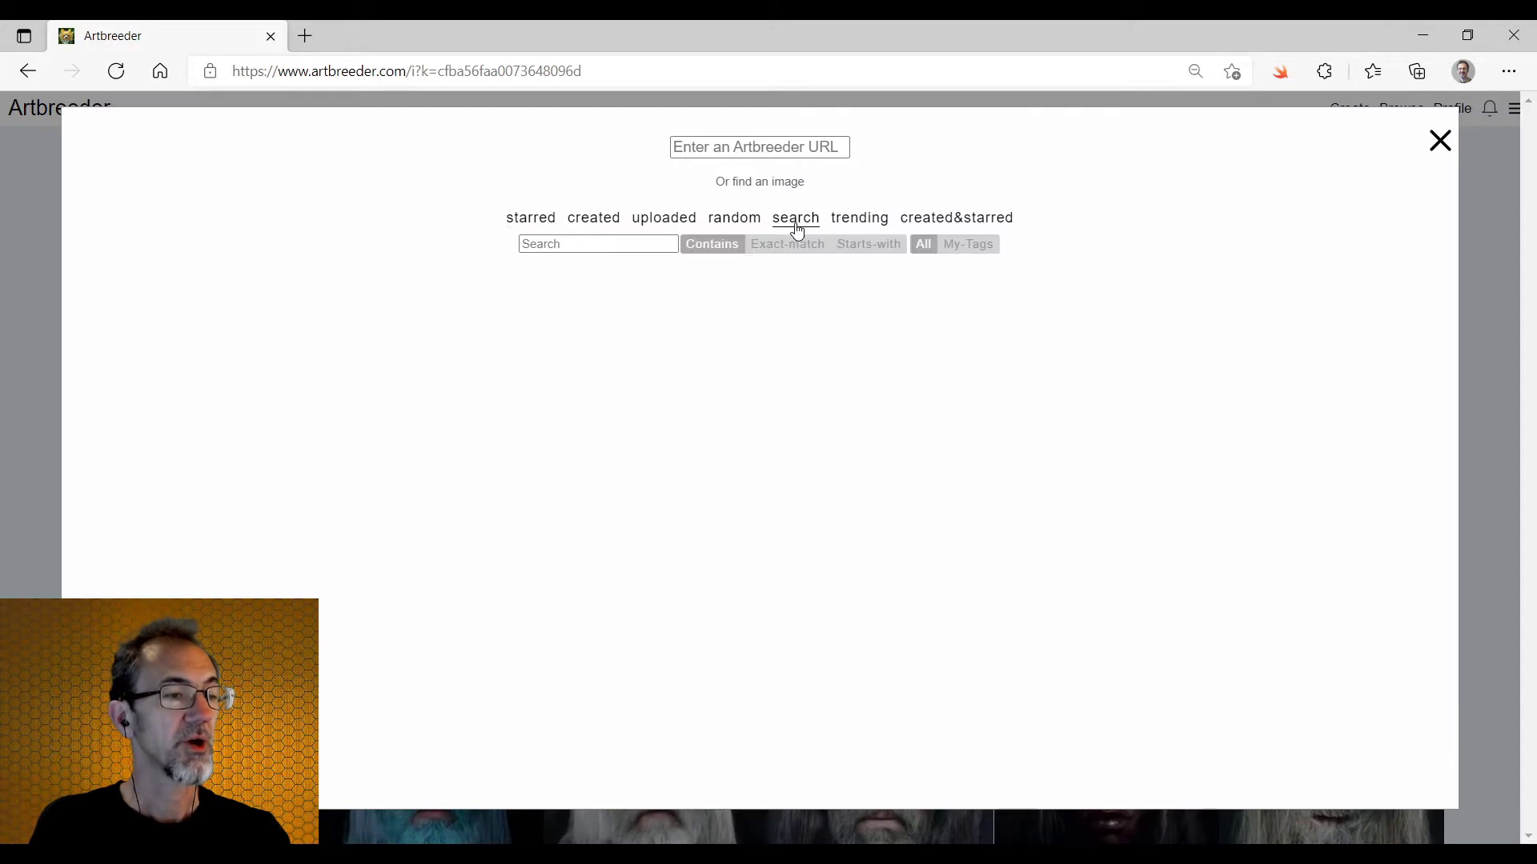
left_click(585, 245)
type("hob")
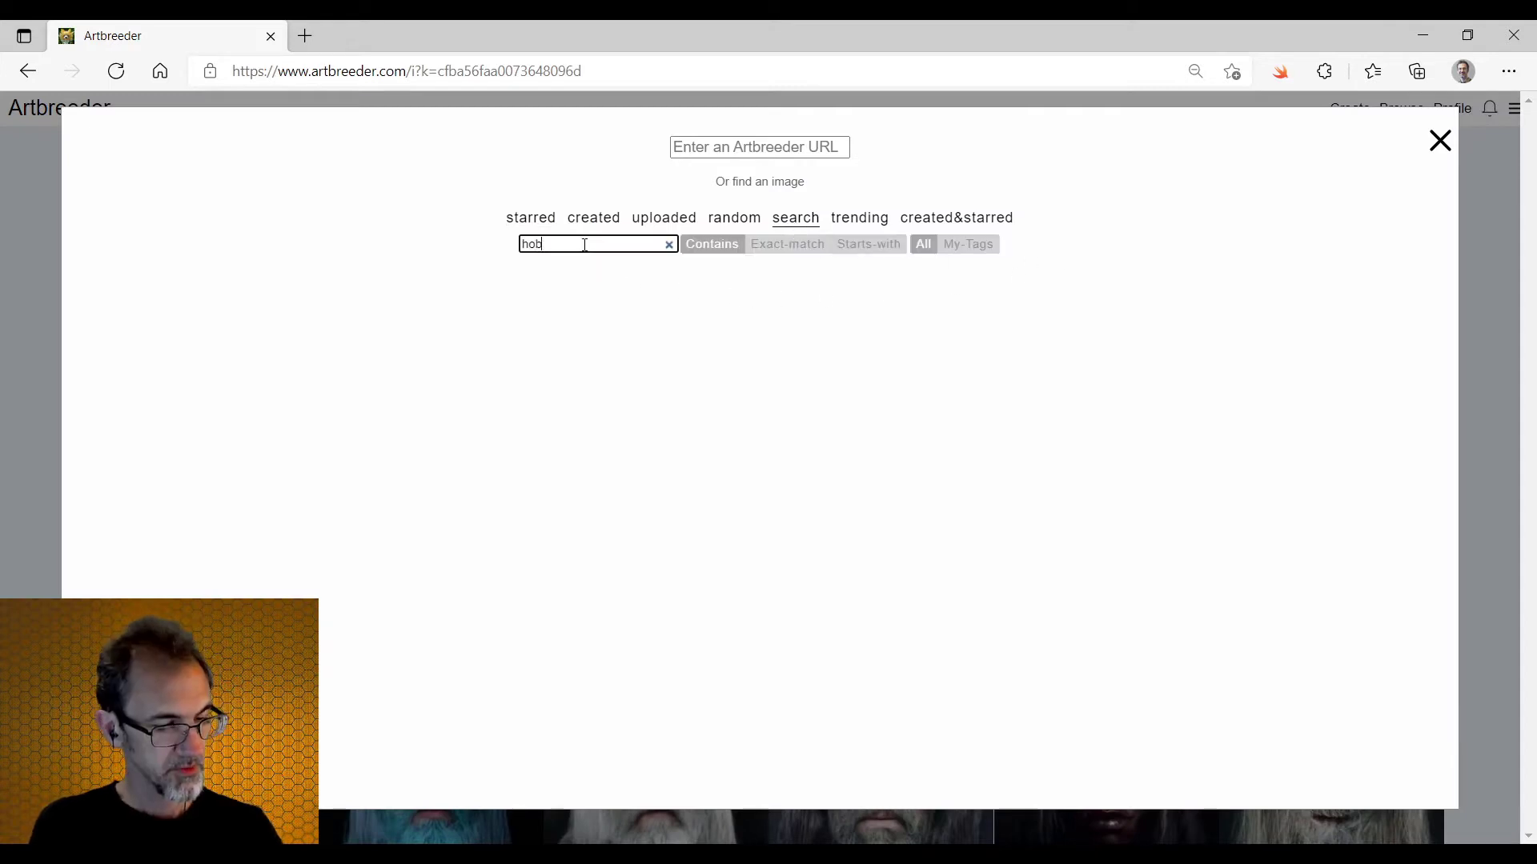
type("bit")
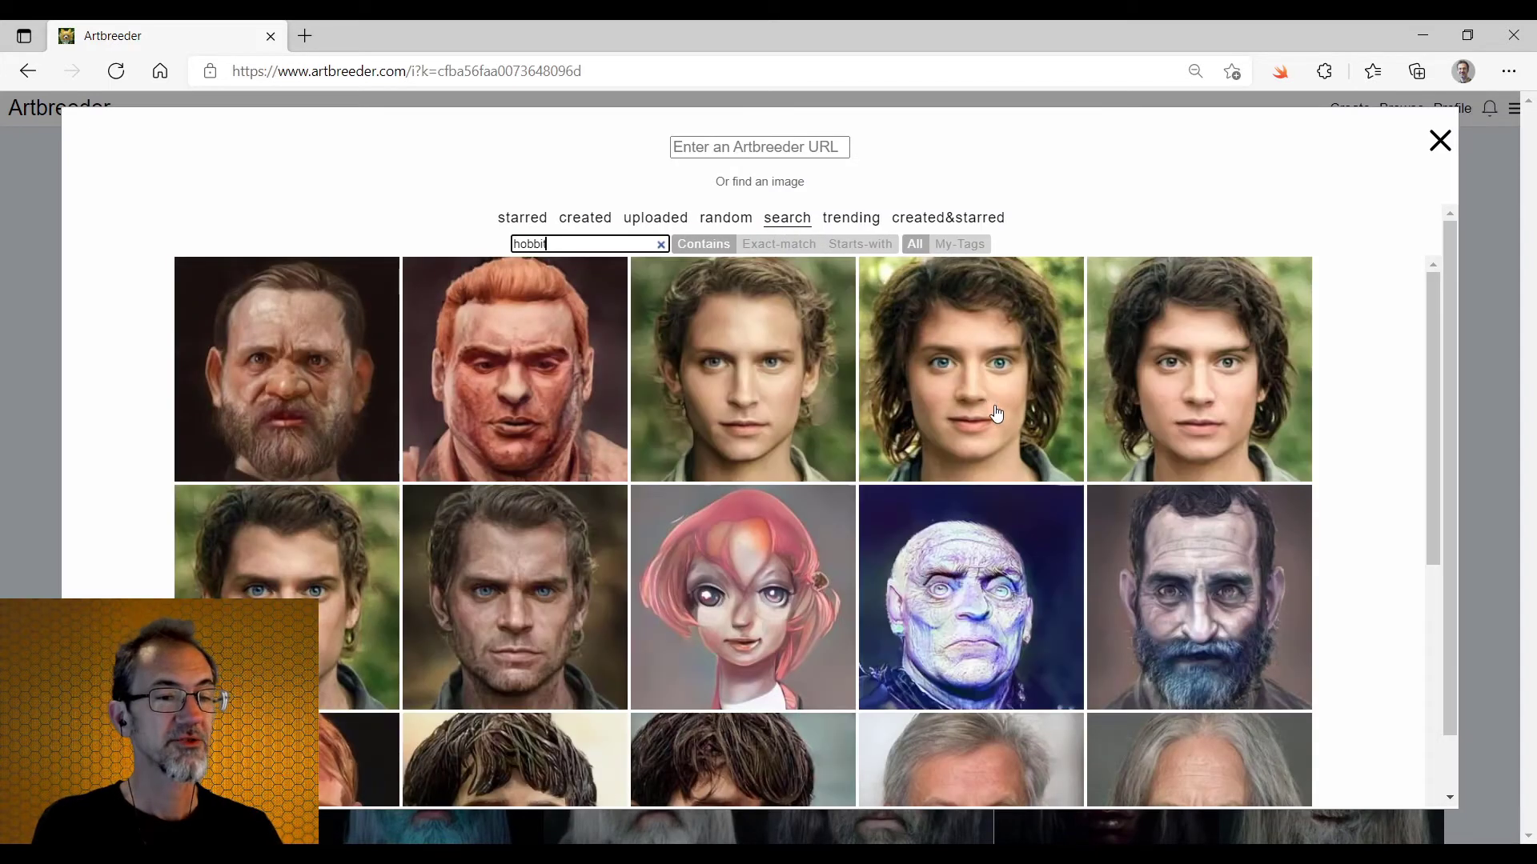
left_click(1003, 408)
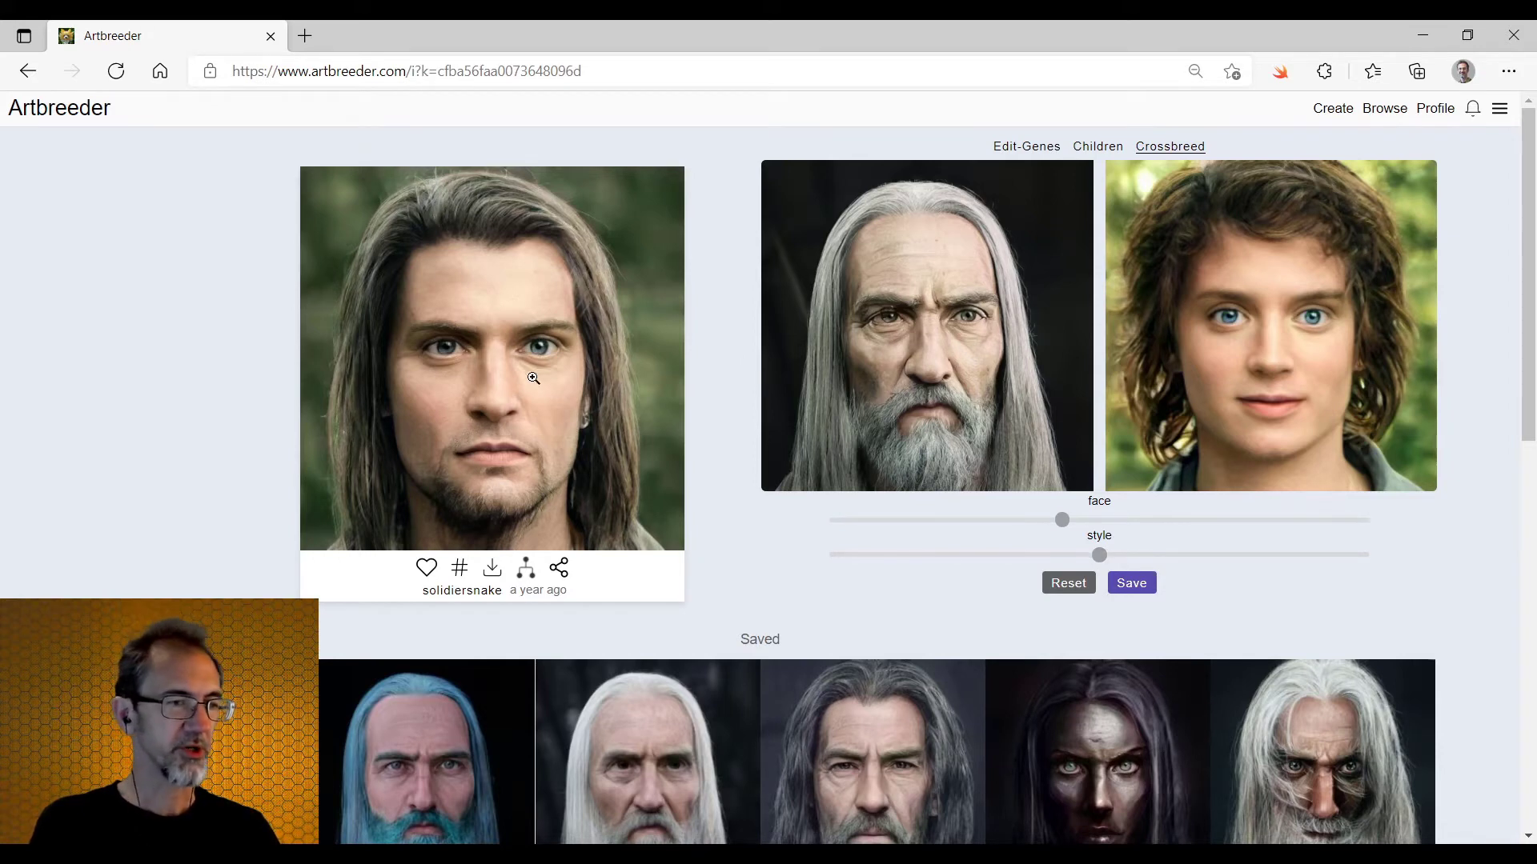
left_click(1153, 556)
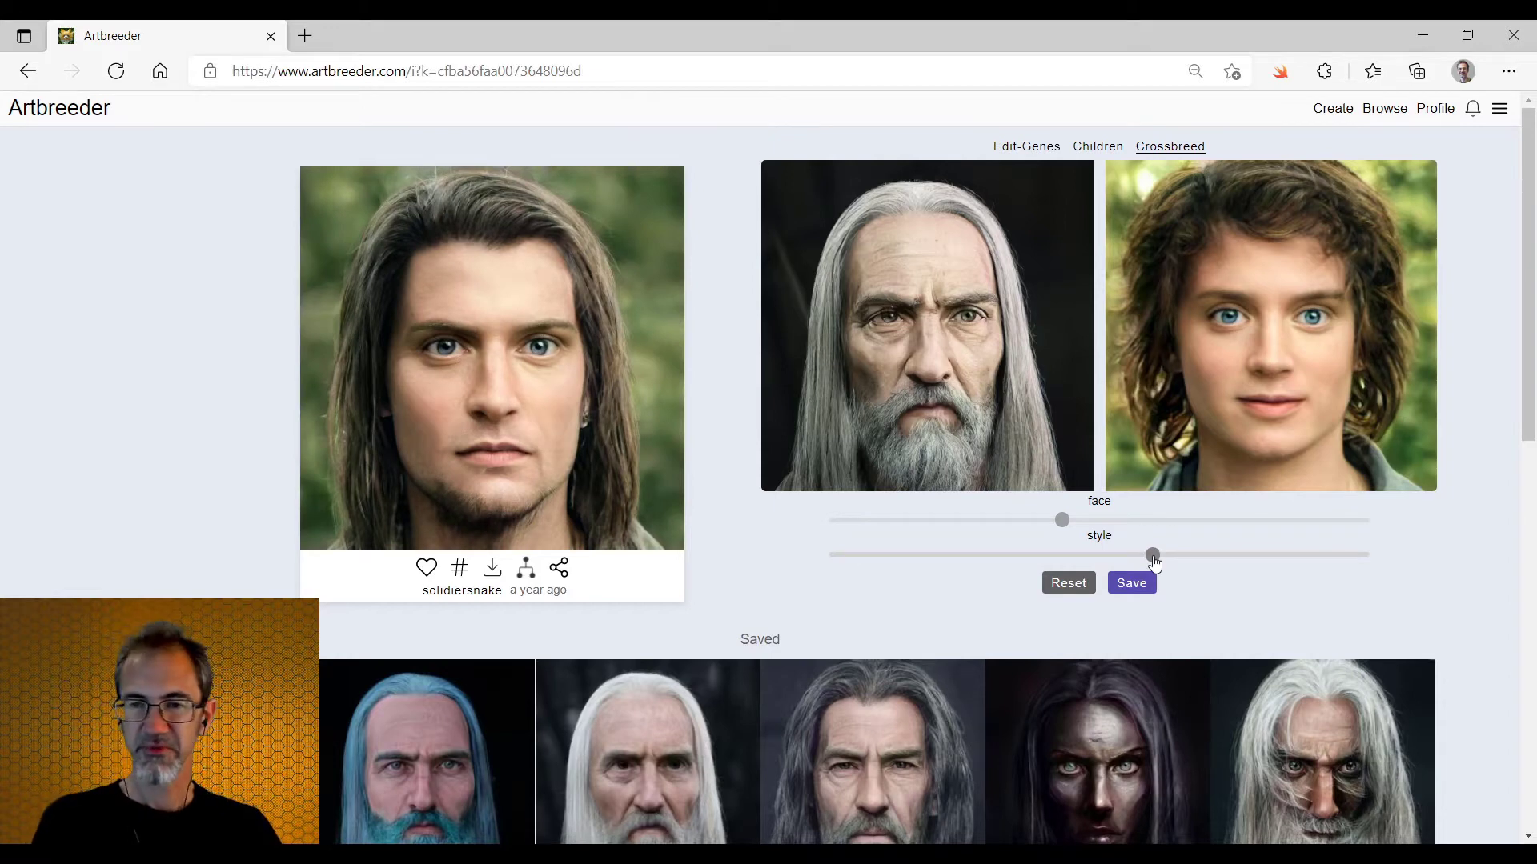
- Start a new Landscapes creation using the Compose method
left_click(1333, 111)
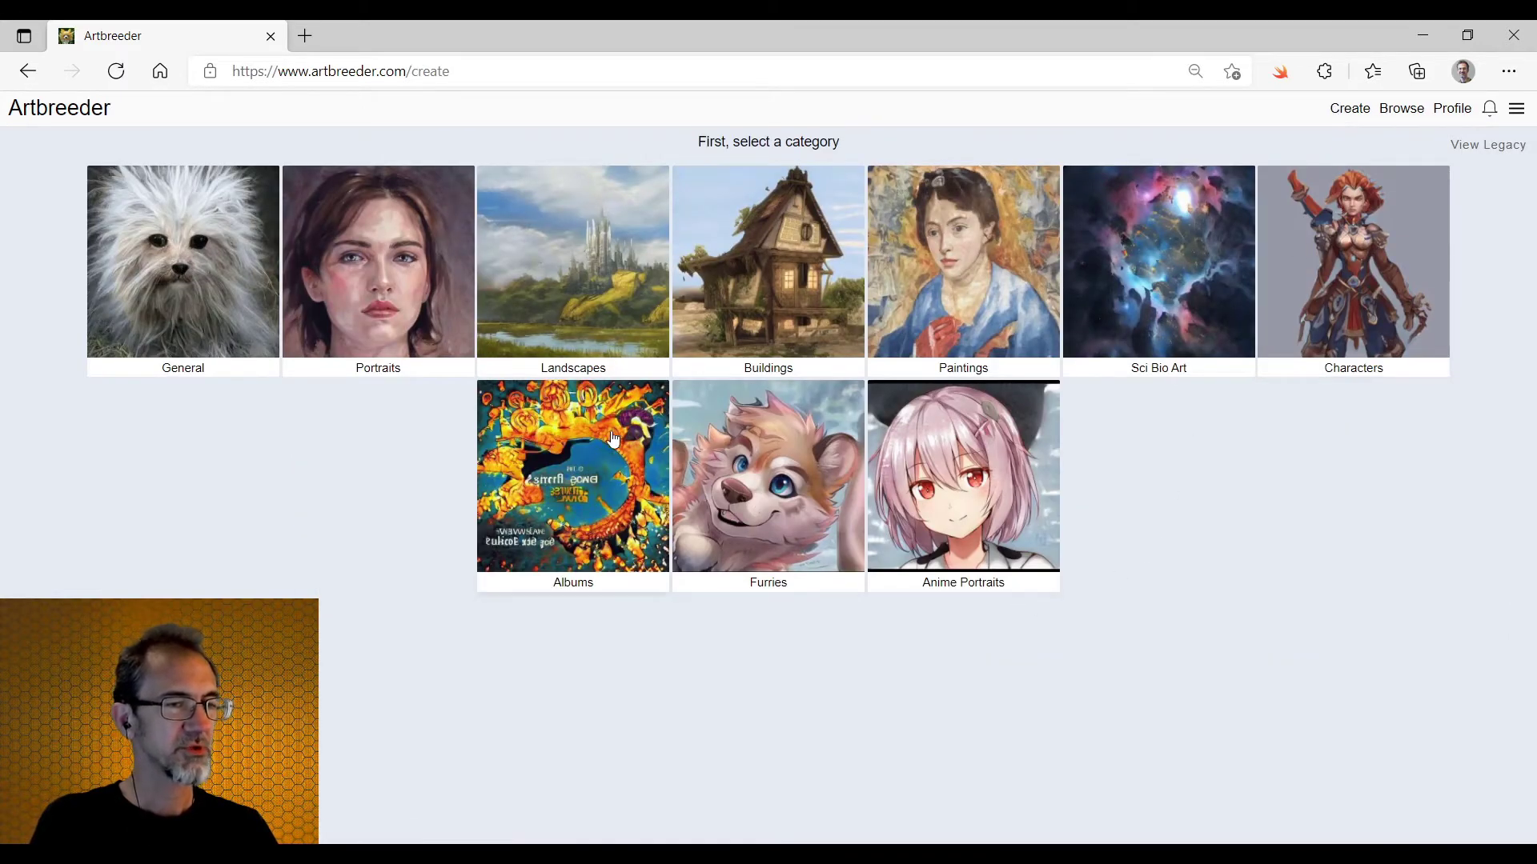
left_click(602, 298)
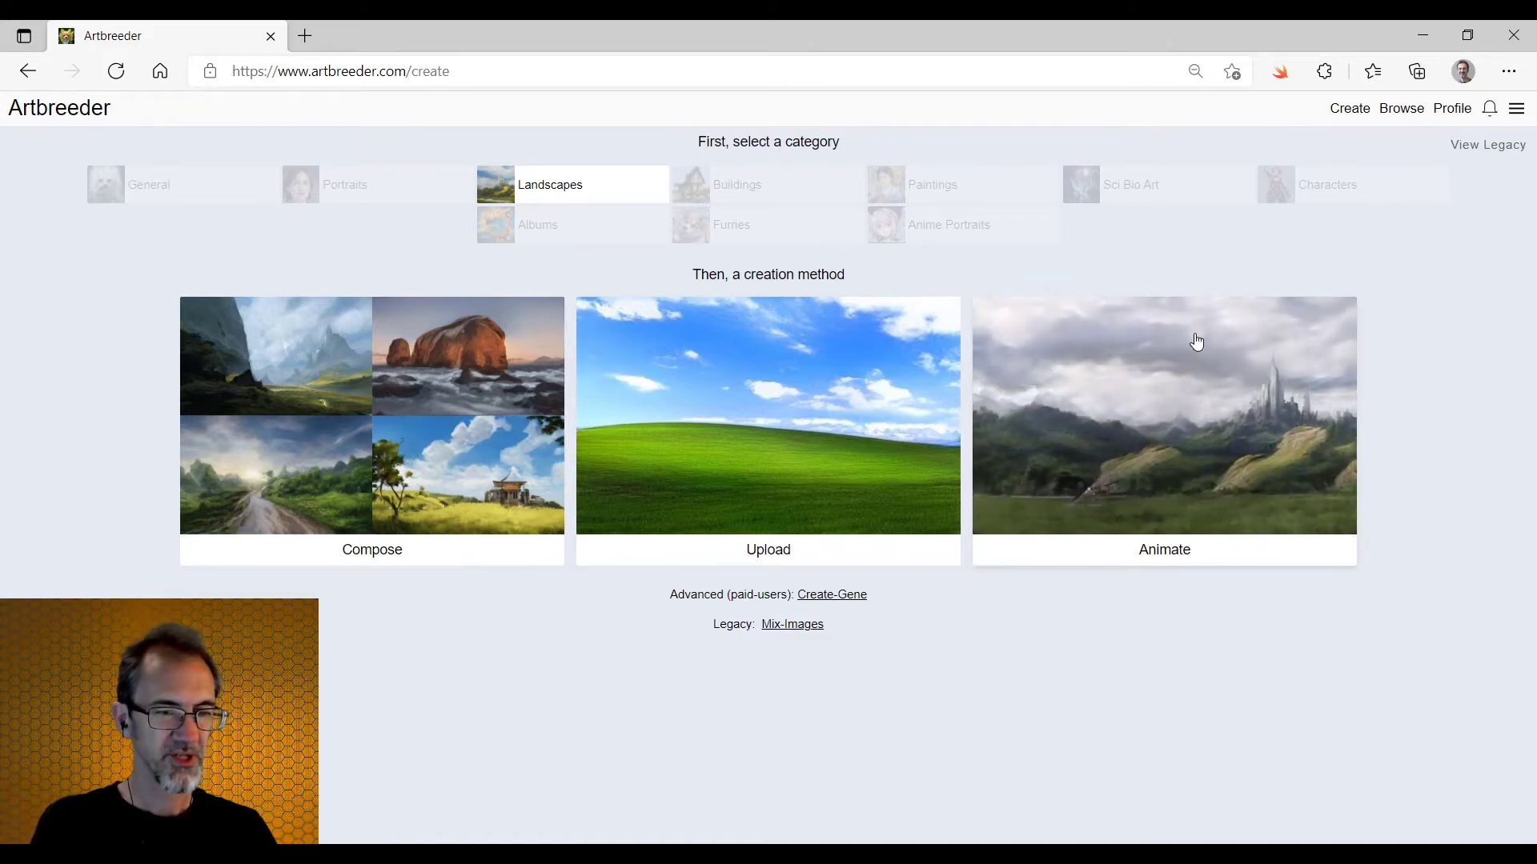
left_click(429, 406)
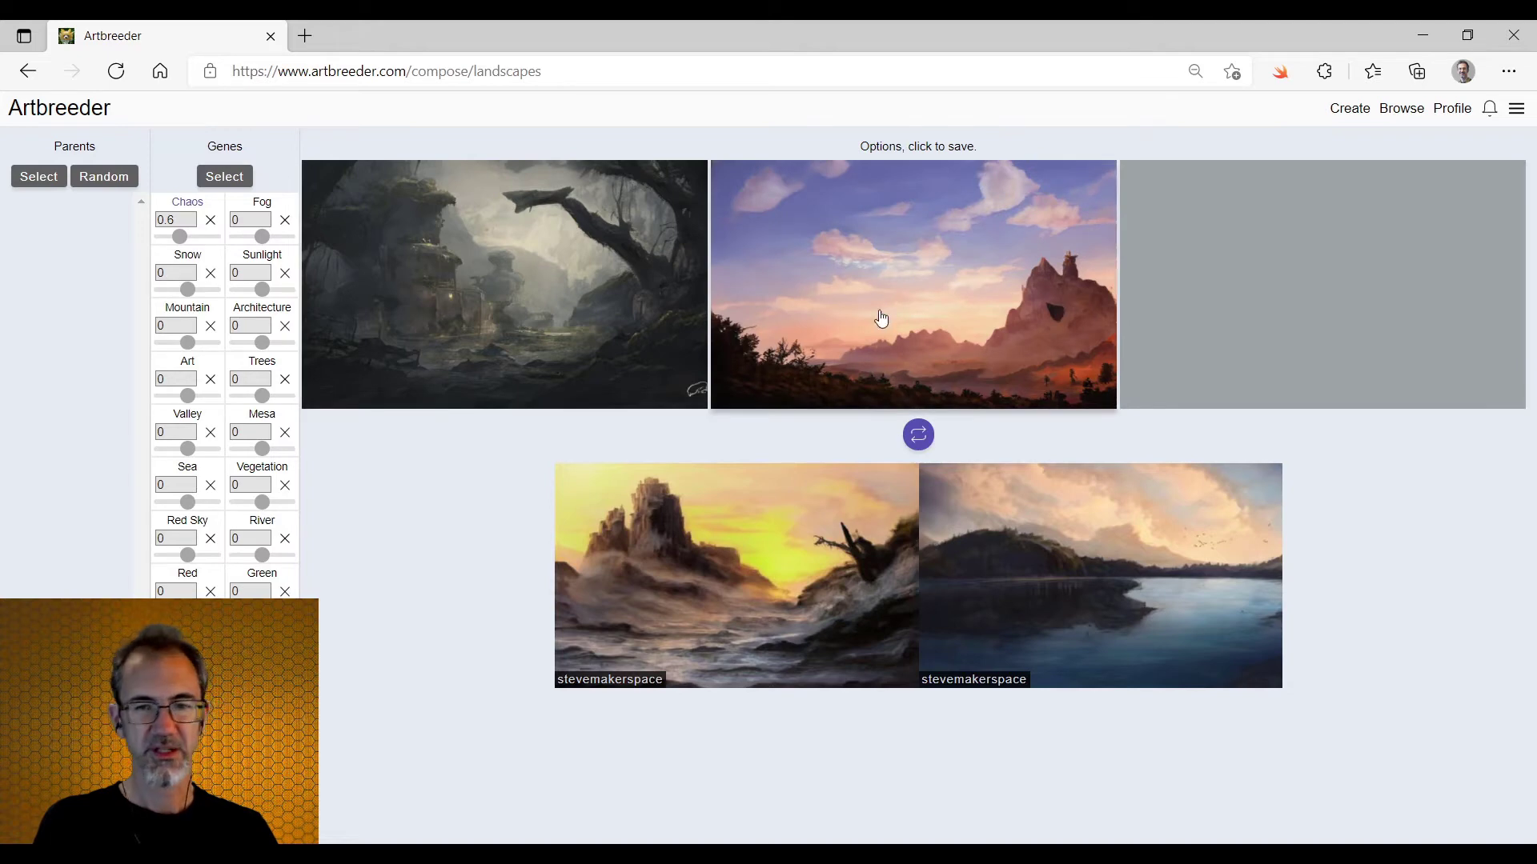
- Add a castle landscape from a 'castle' search as parent and generate new options
left_click(40, 177)
left_click(793, 214)
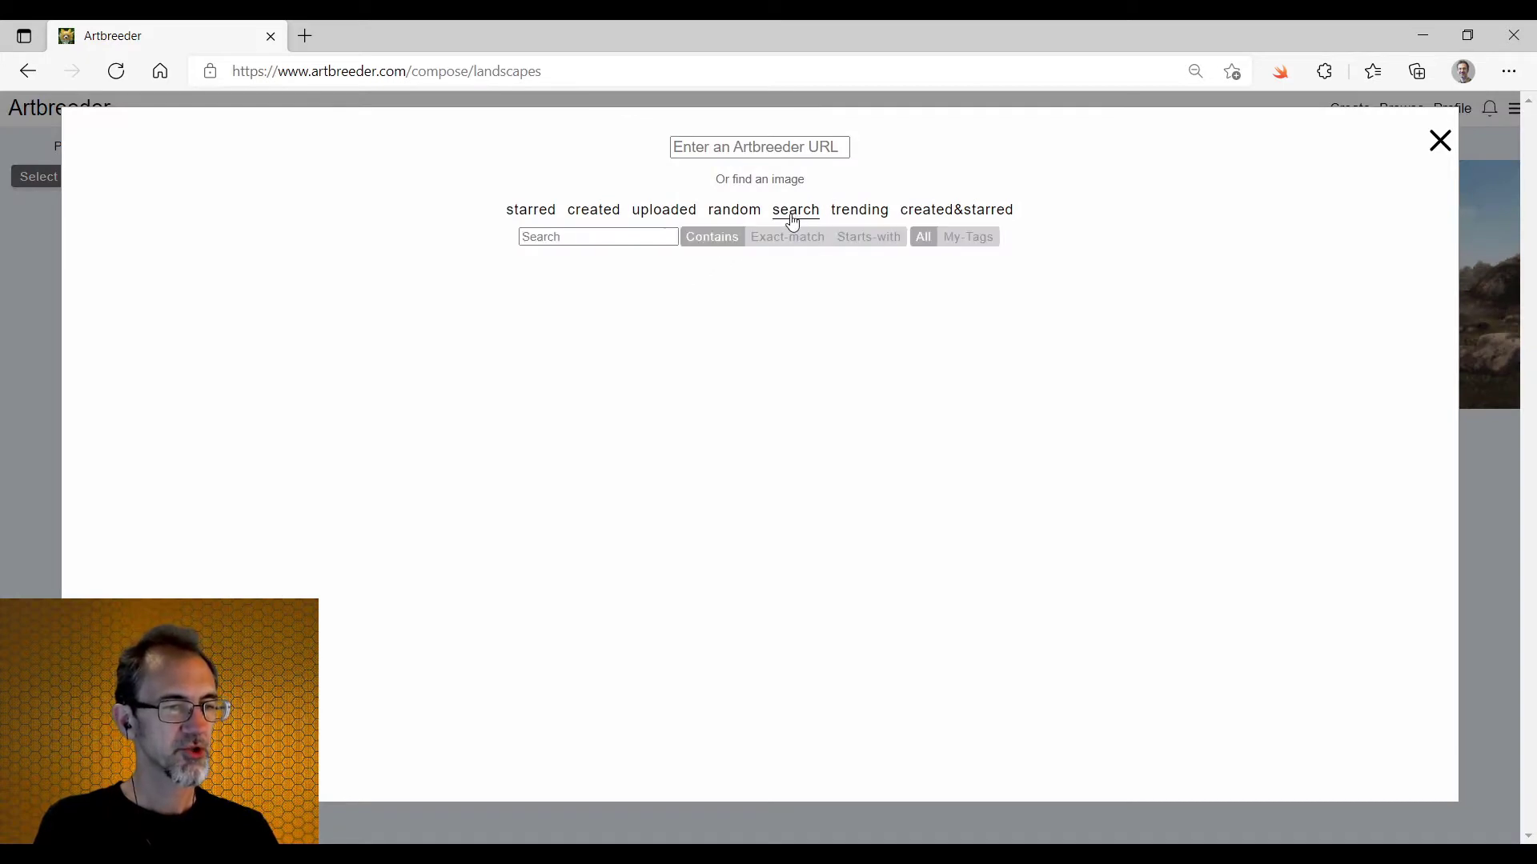
left_click(590, 238)
type("castle")
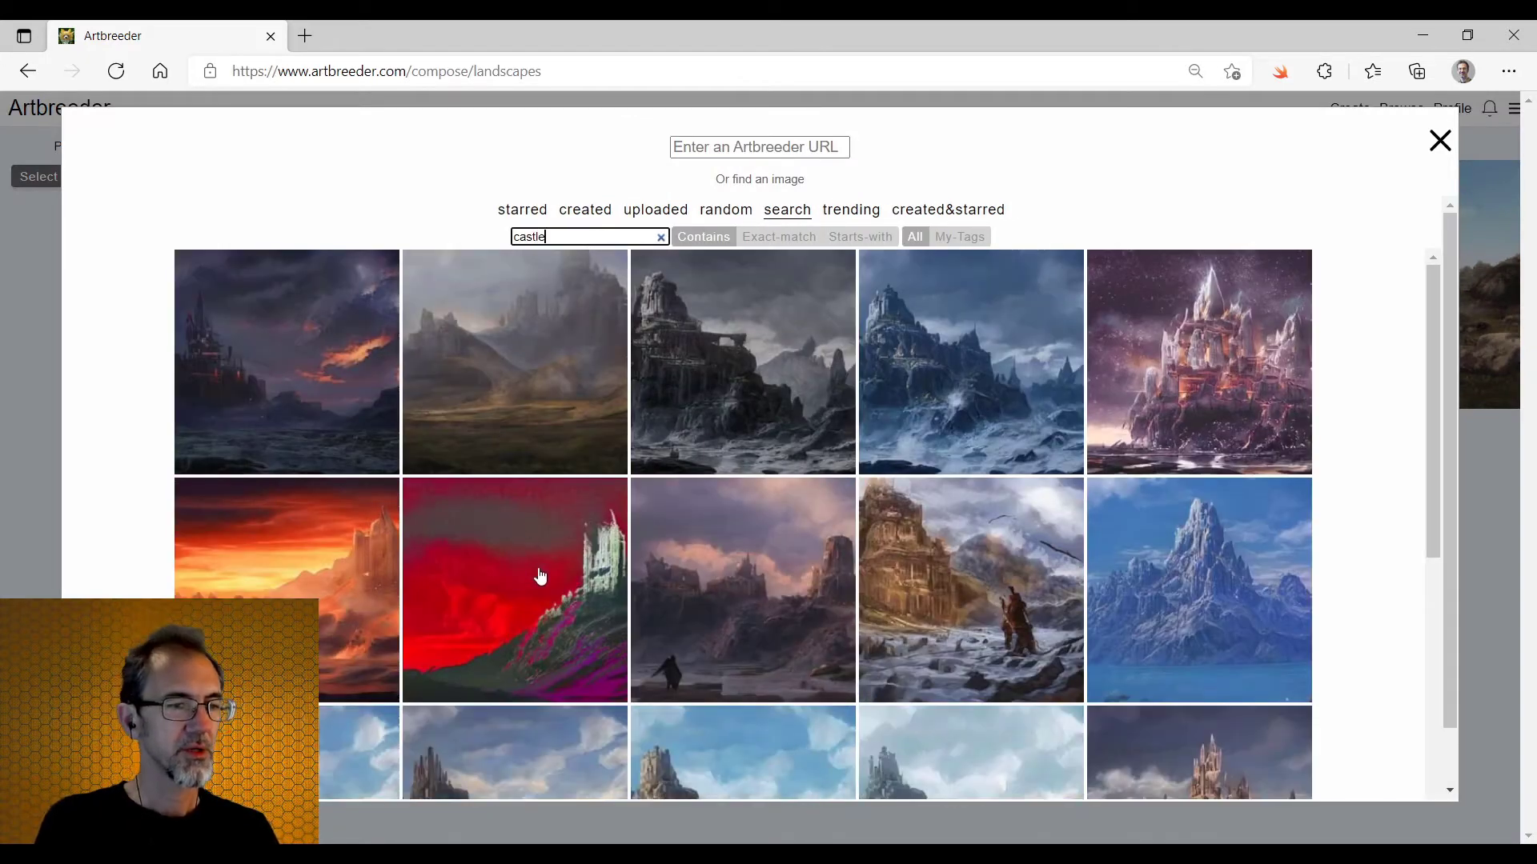
scroll(744, 562, "down", 5)
left_click(1229, 460)
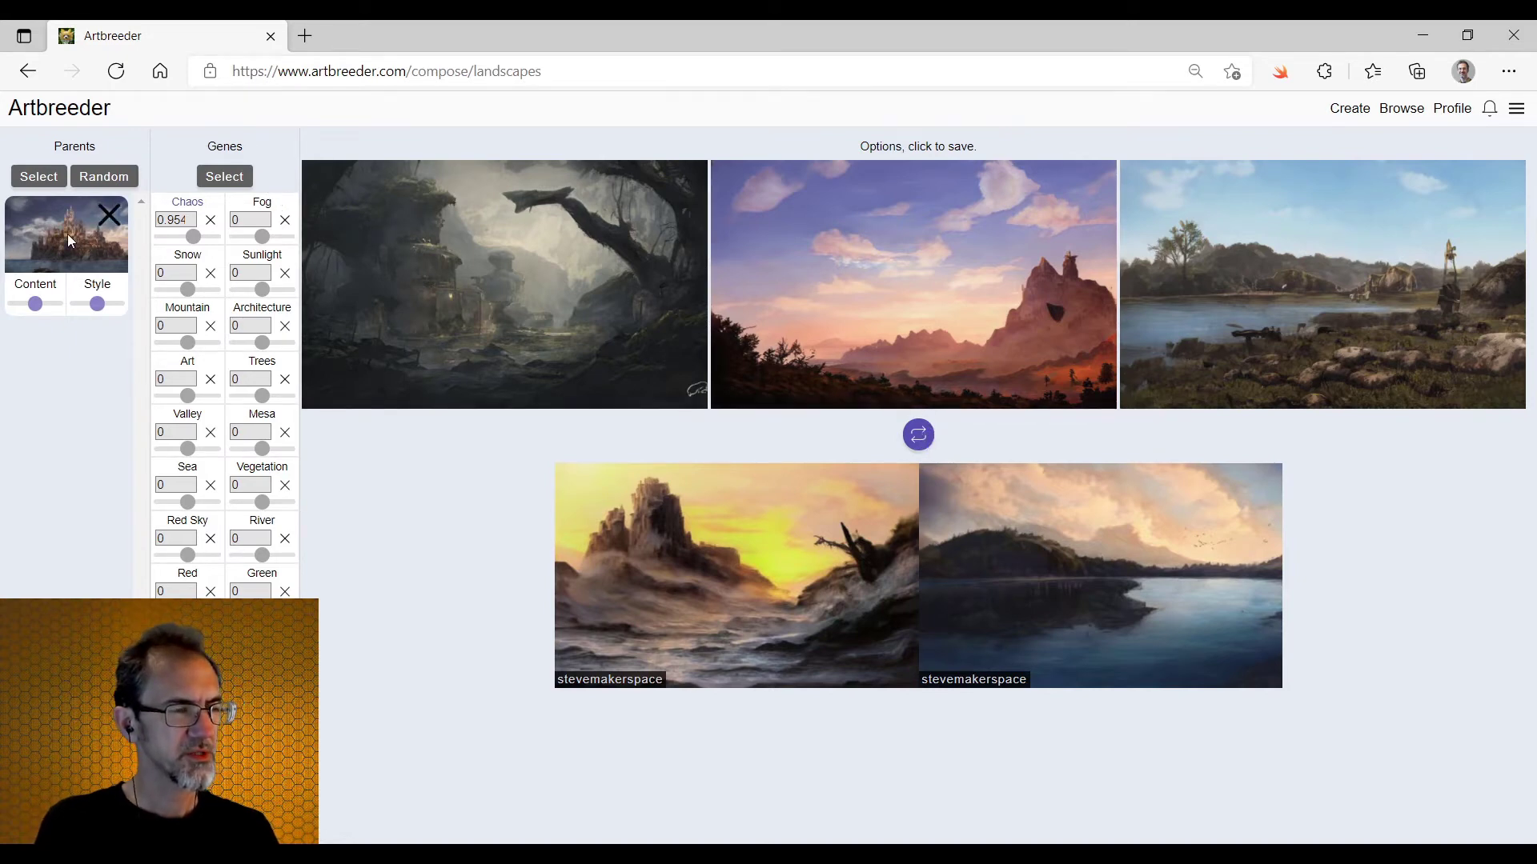
left_click(918, 434)
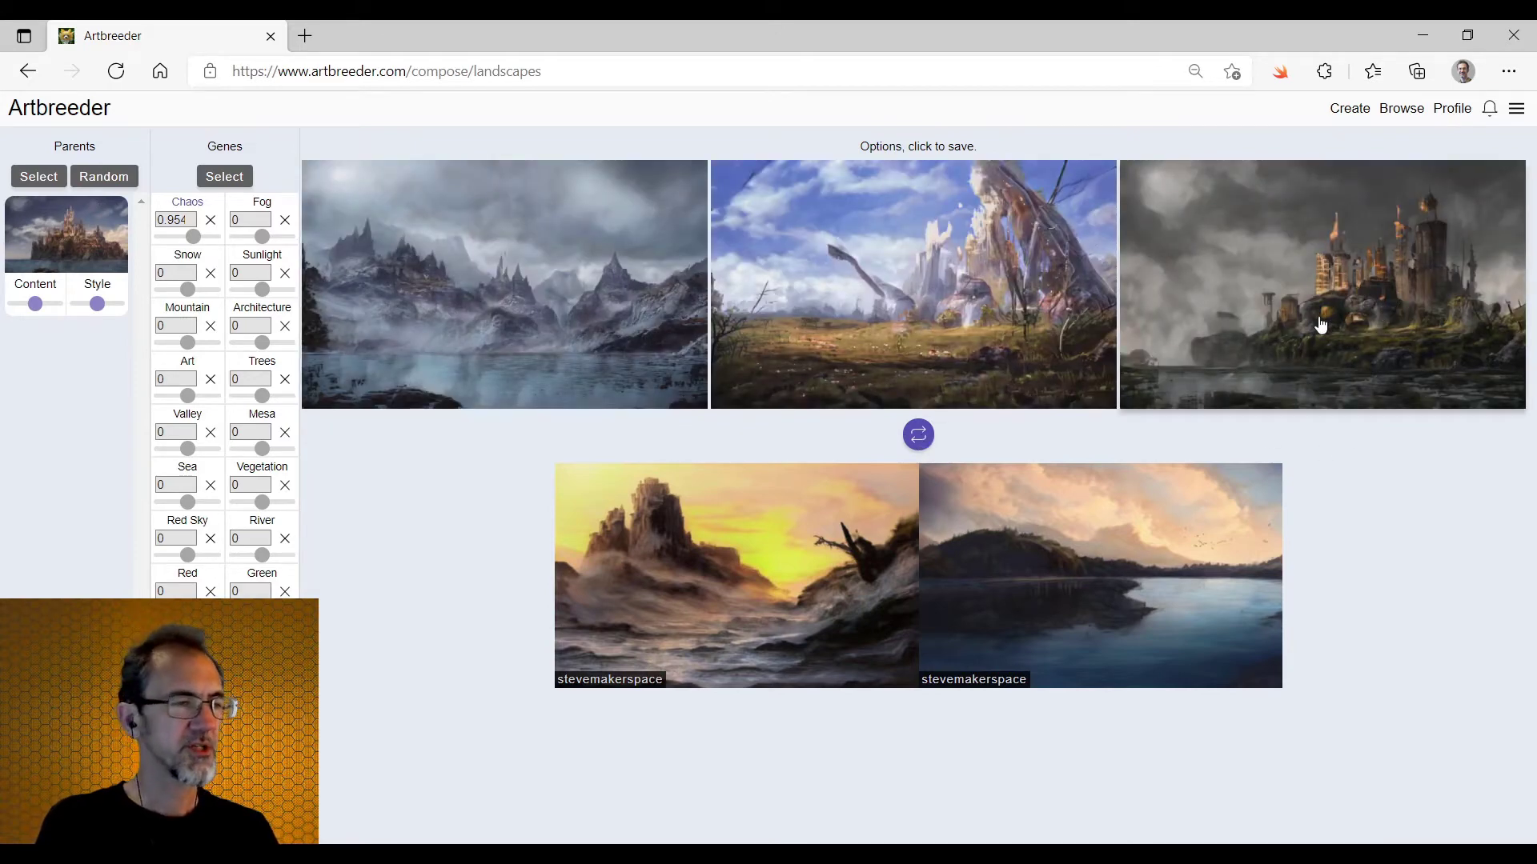
mouse_move(82, 234)
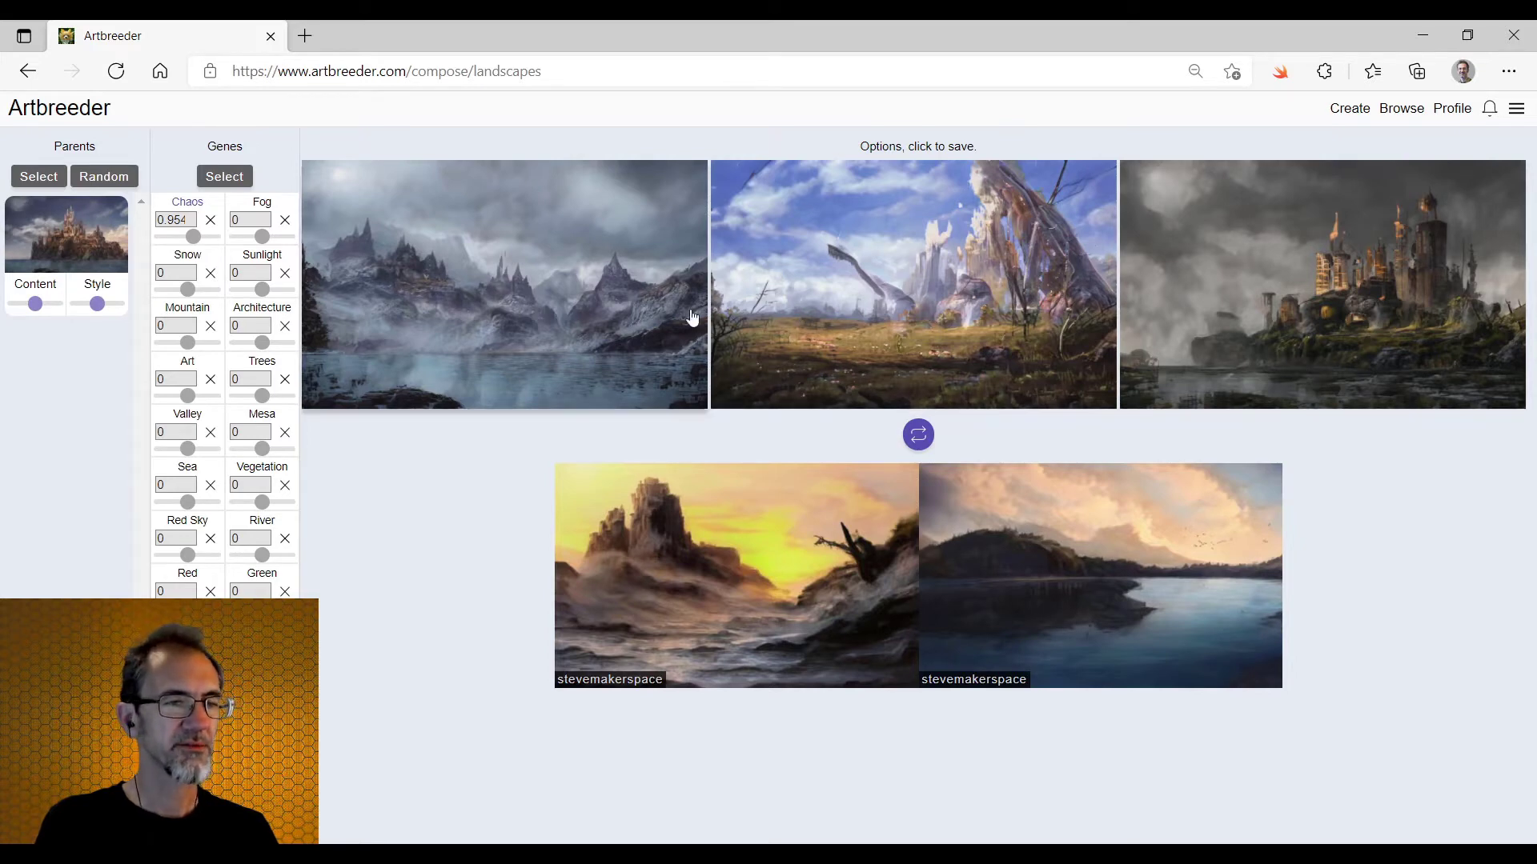
- Try the Pathify Rightside gene on fresh landscape options, then reset it to zero
left_click(165, 228)
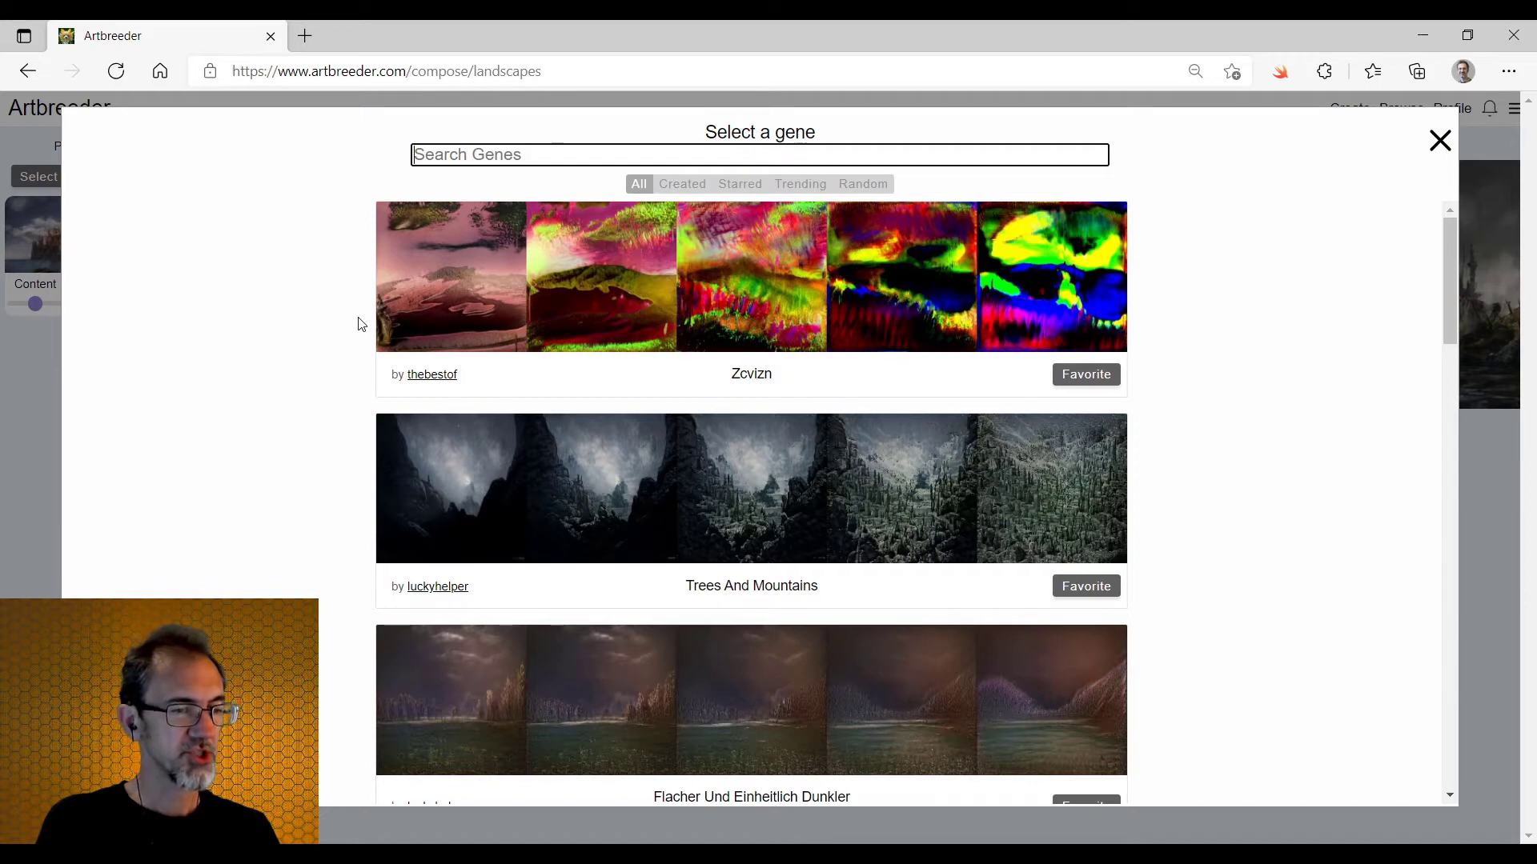
scroll(389, 337, "down", 3)
scroll(389, 337, "down", 15)
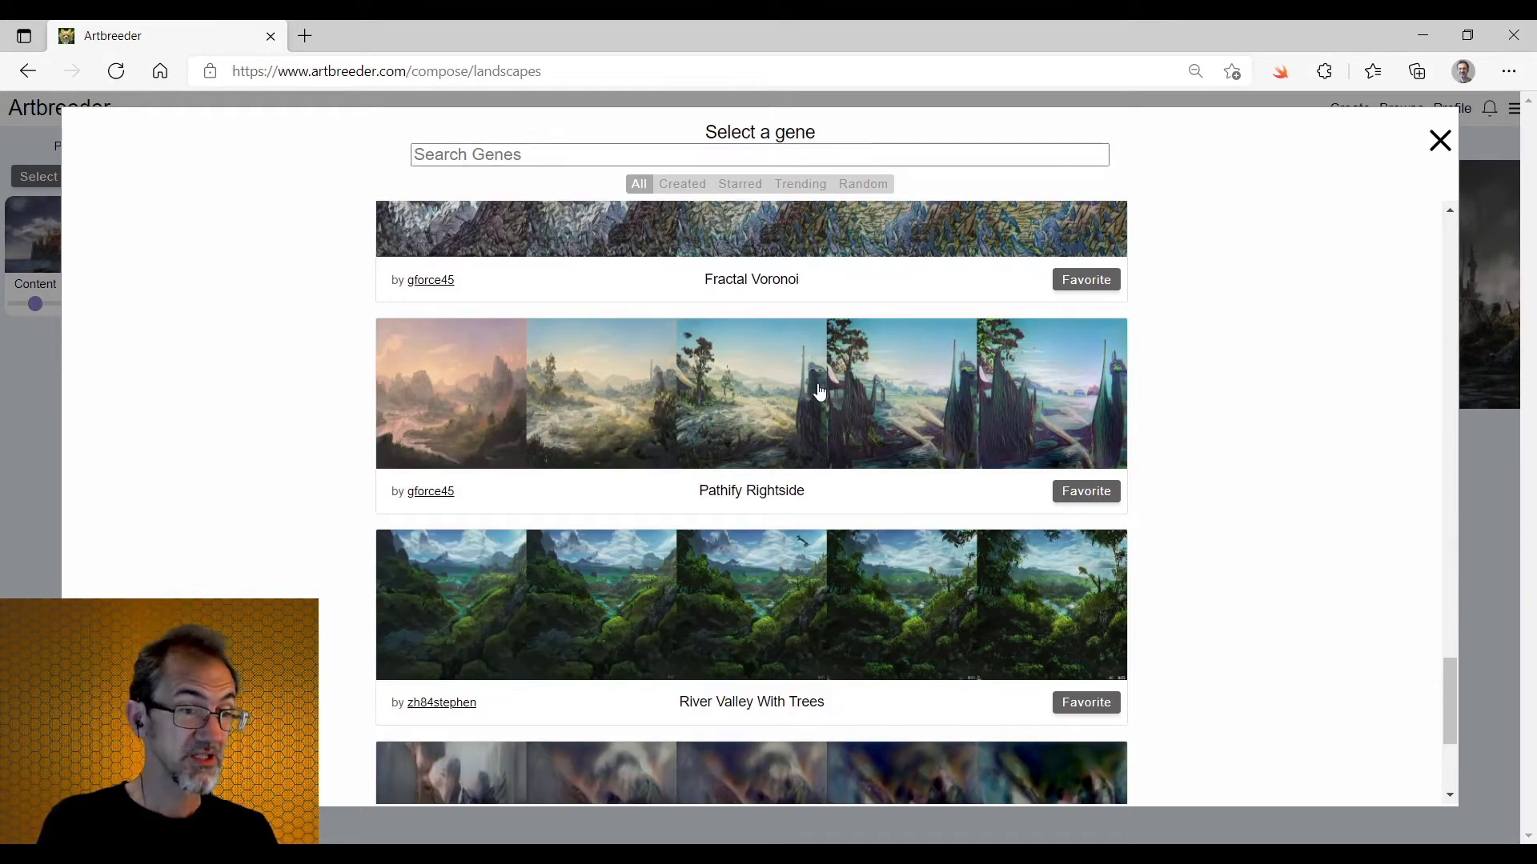
left_click(818, 390)
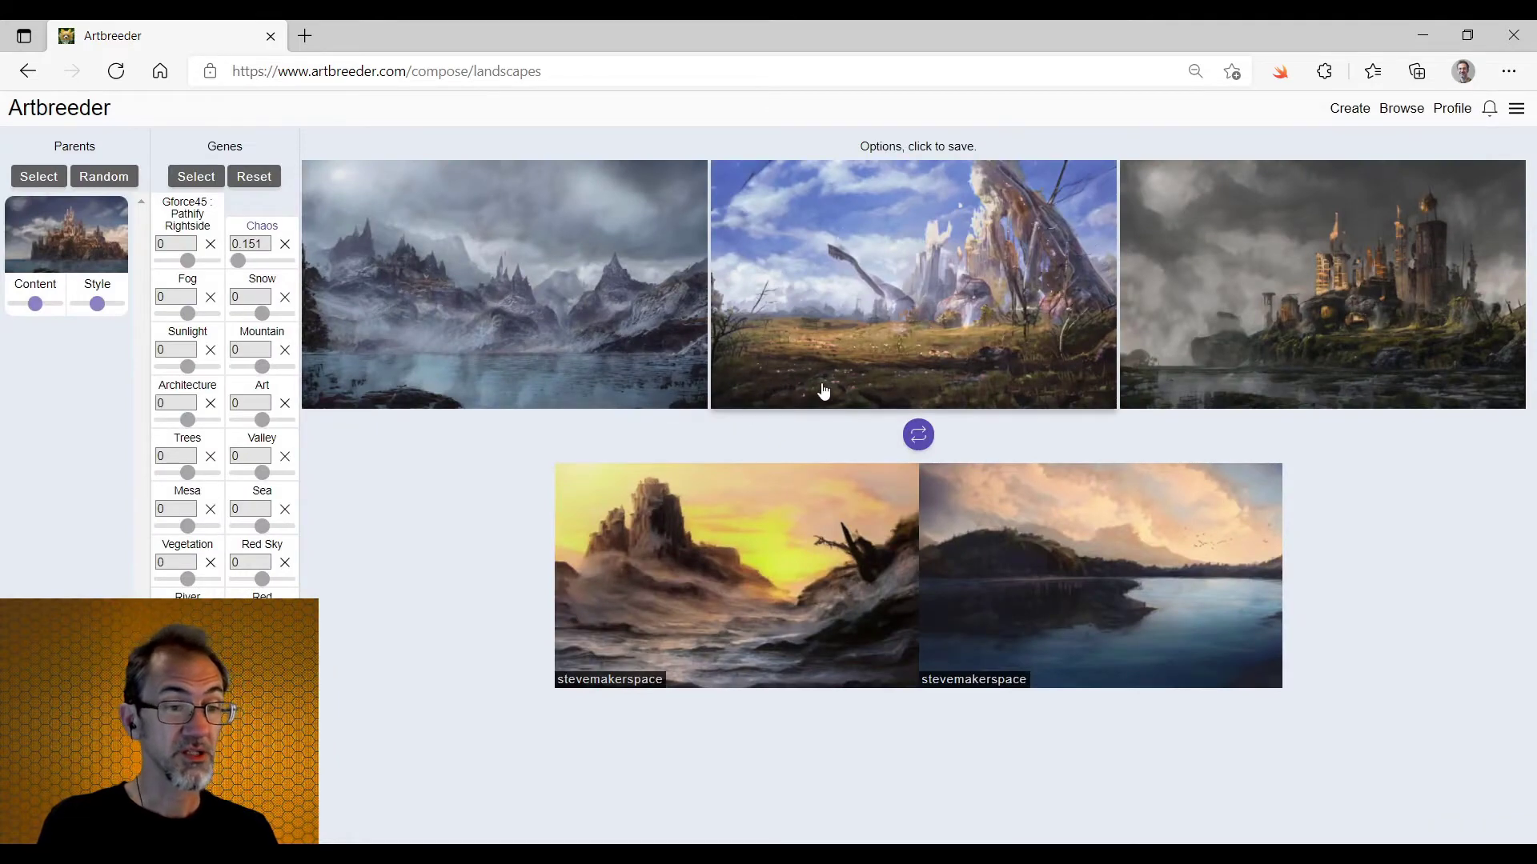
left_click(918, 436)
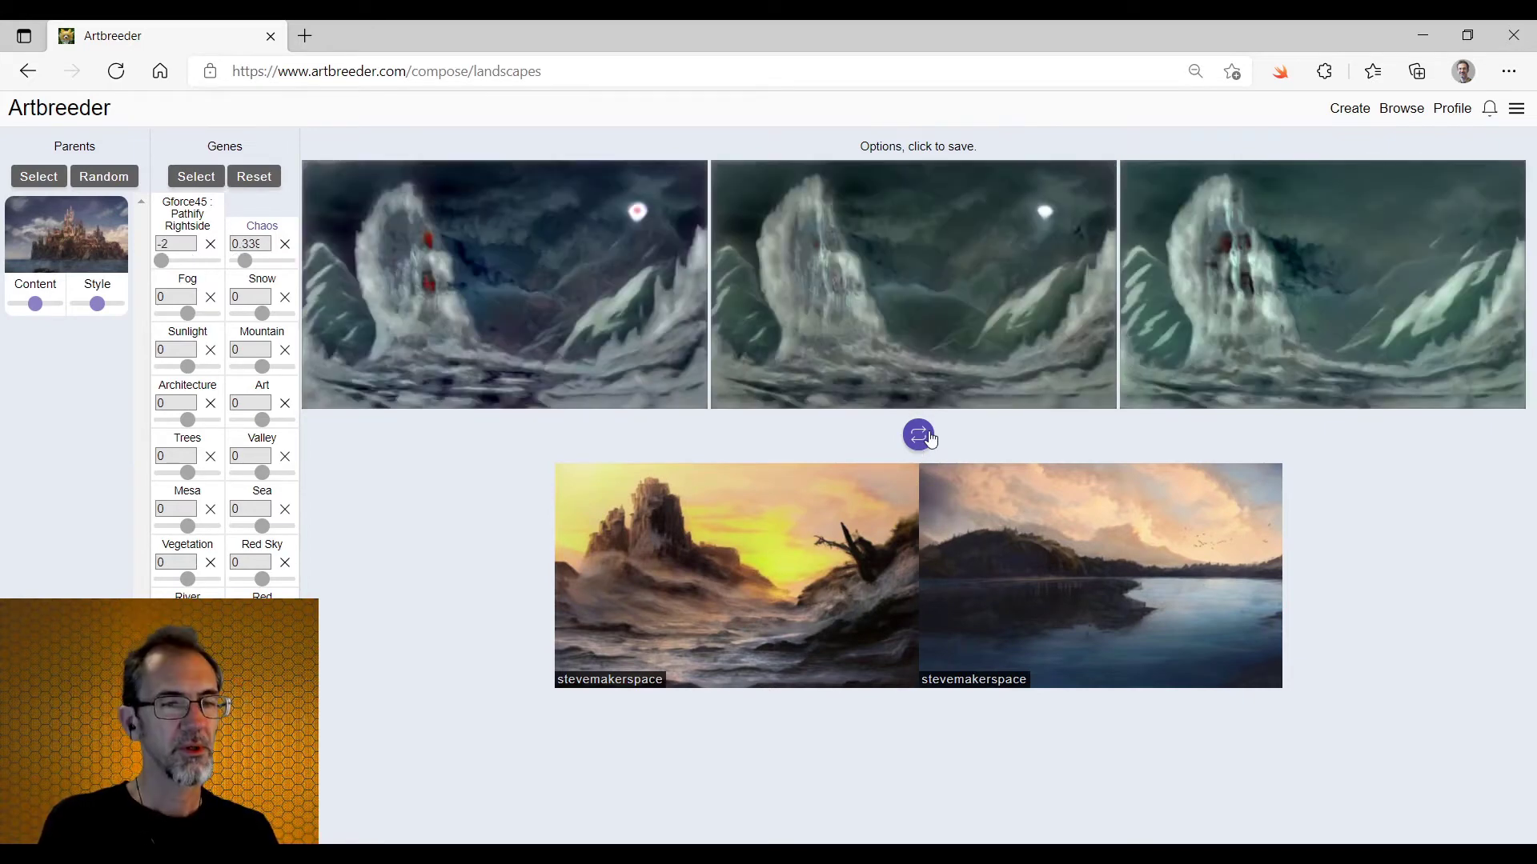
left_click(211, 244)
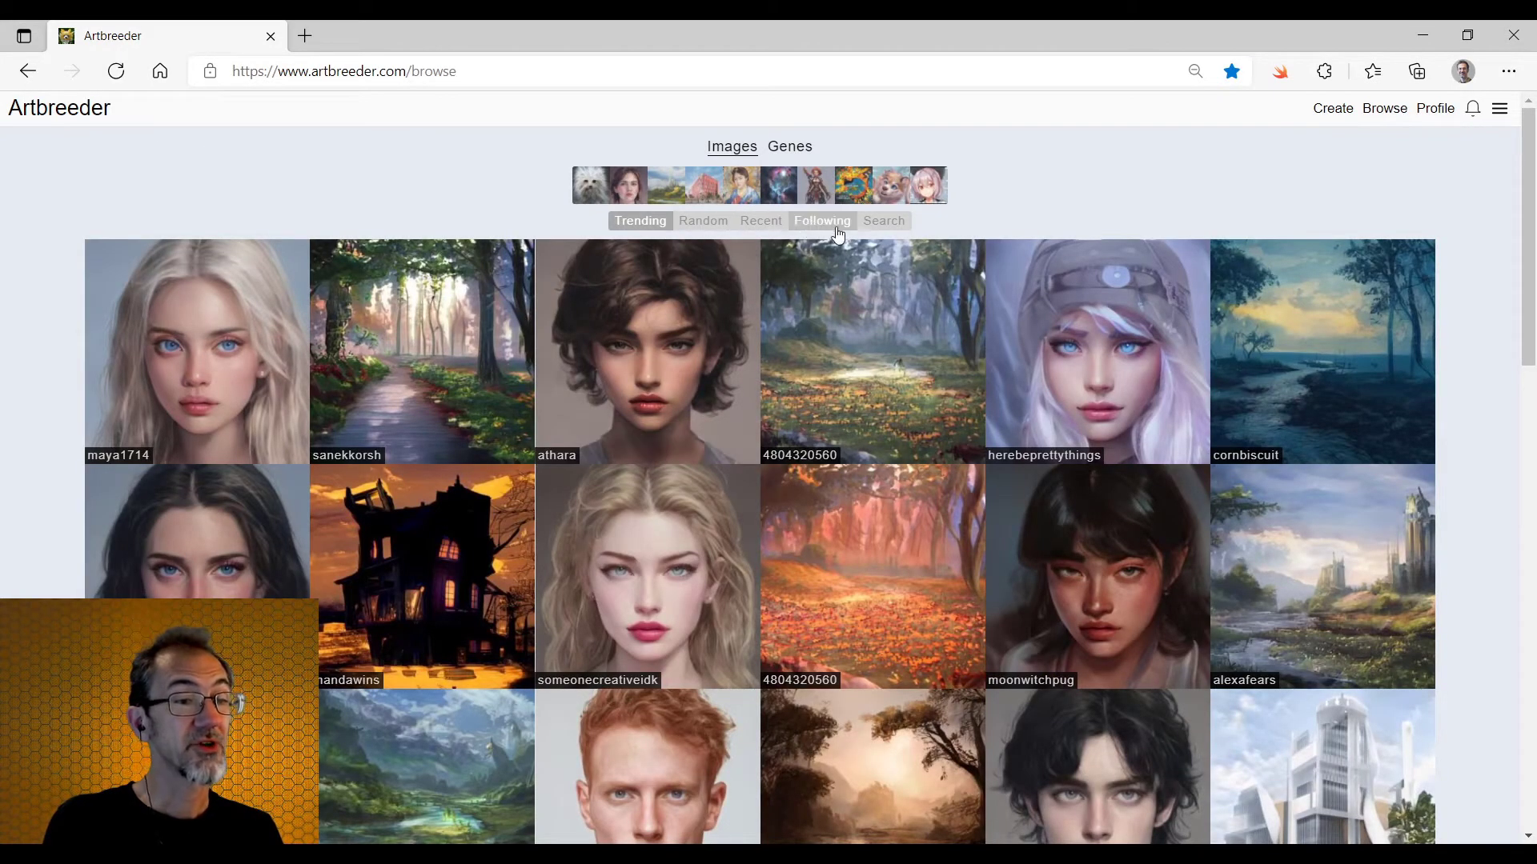
- Search images for 'castle' and scroll through the results
left_click(884, 223)
type("c")
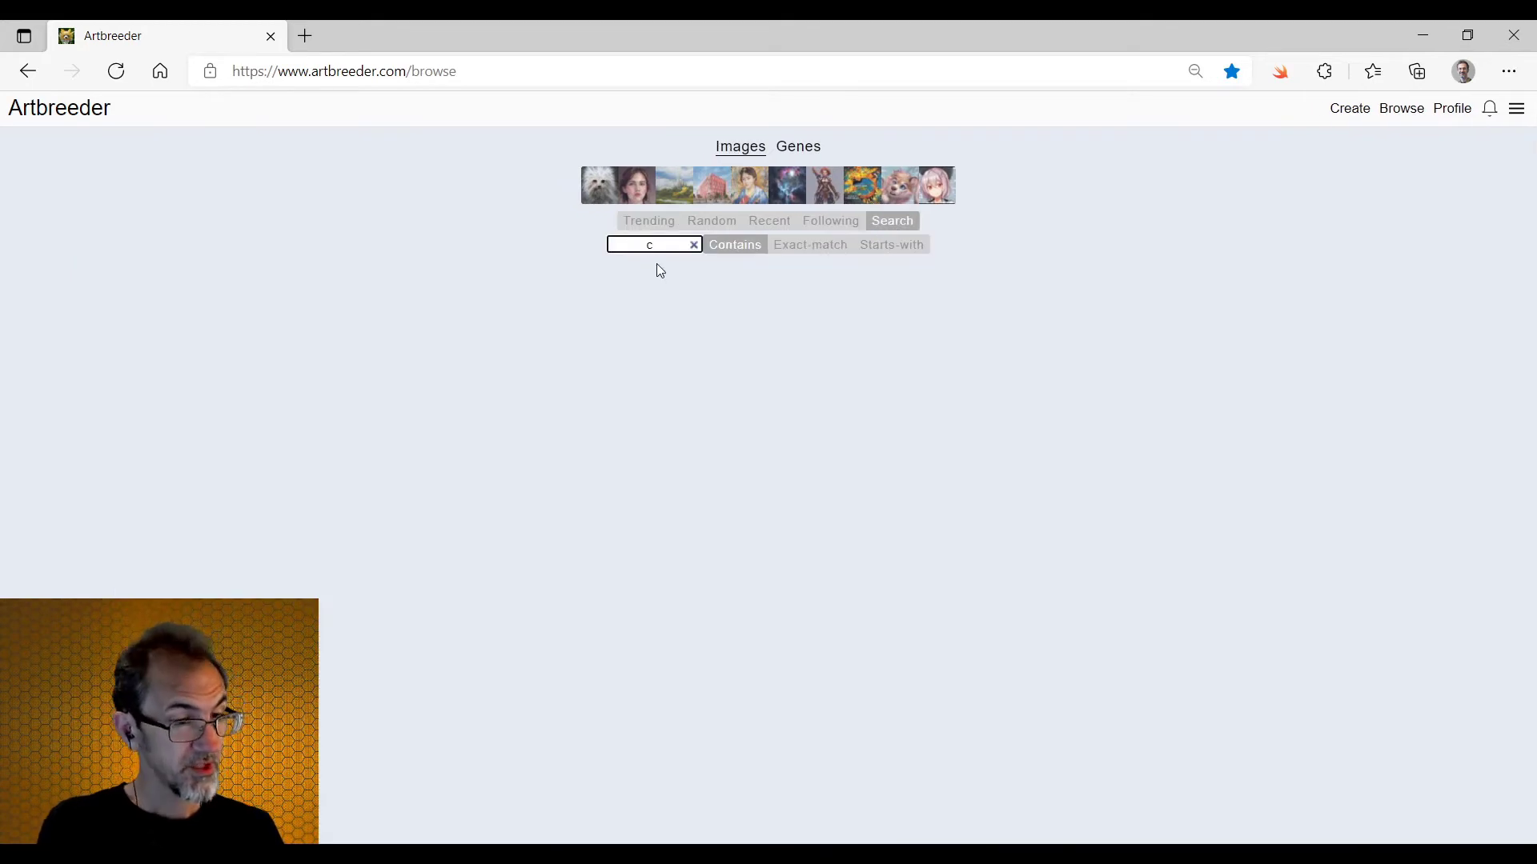
type("astle")
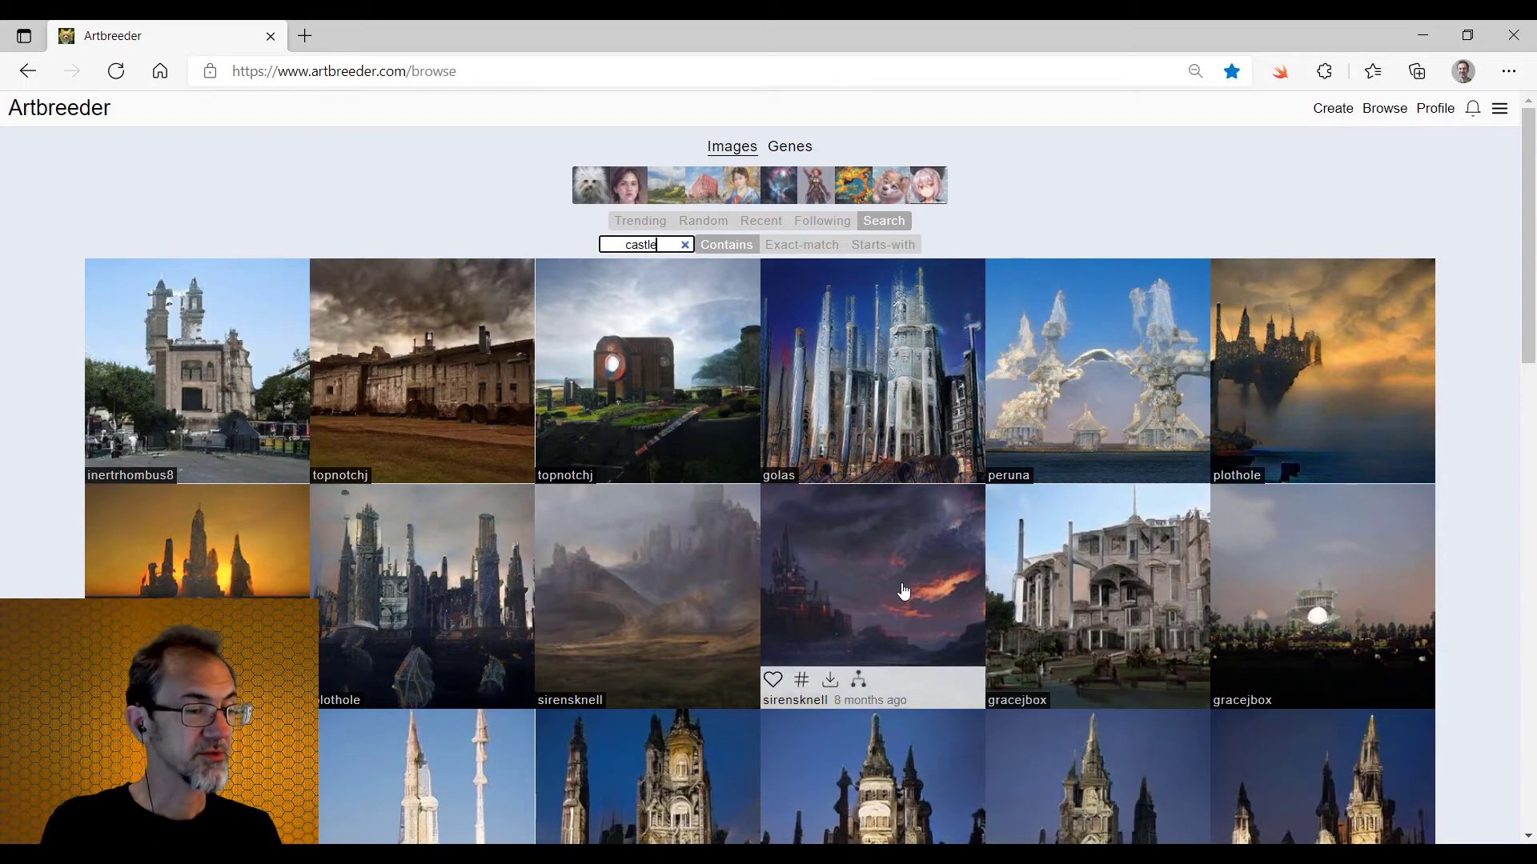
scroll(903, 592, "down", 5)
scroll(901, 582, "down", 15)
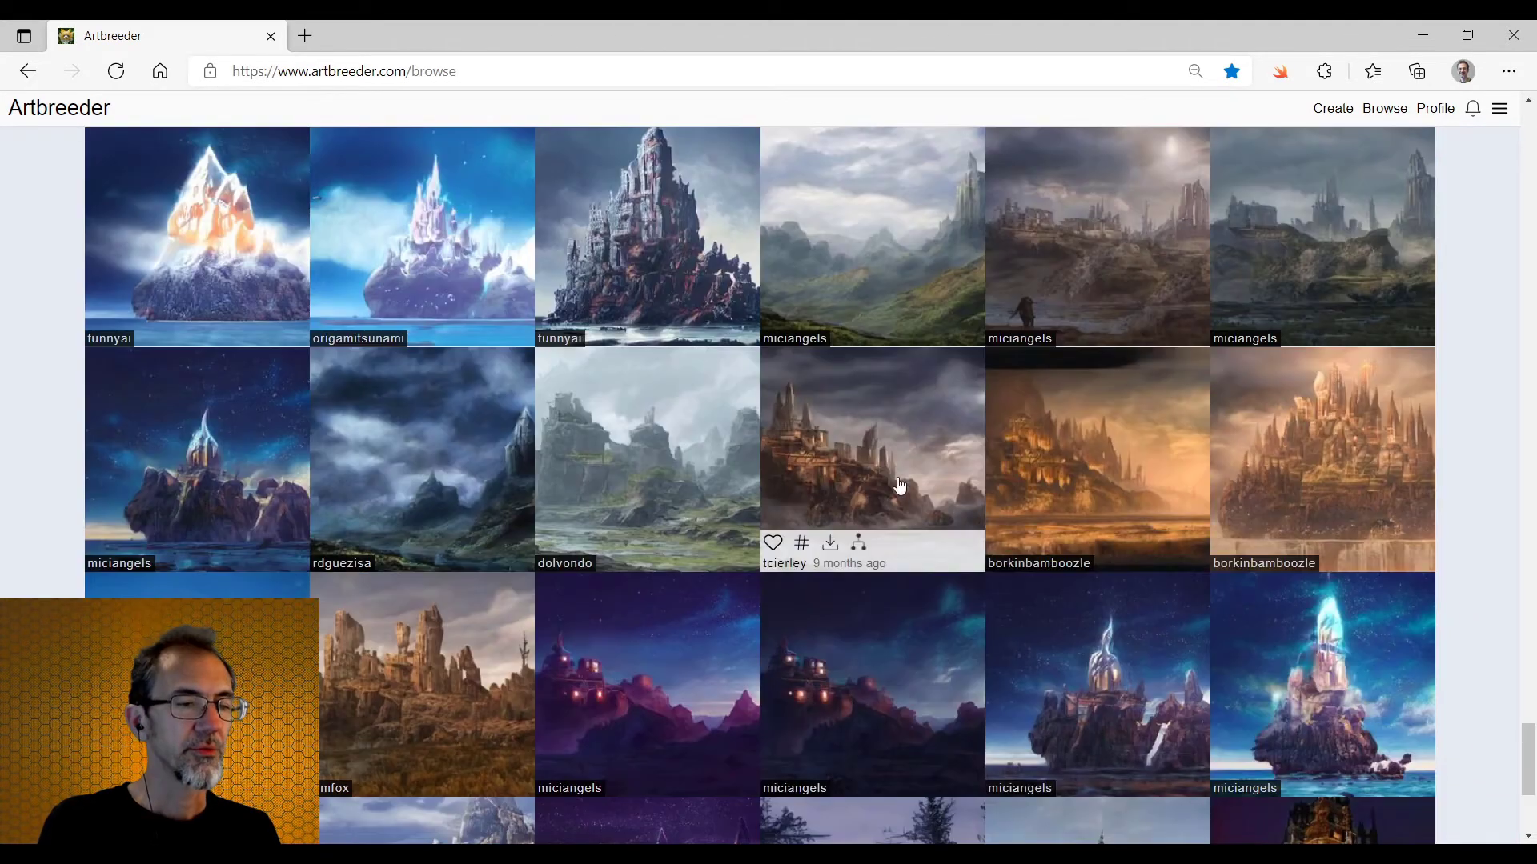
- Open the rocky island castle image and raise its Architecture gene to about 0.6
left_click(898, 485)
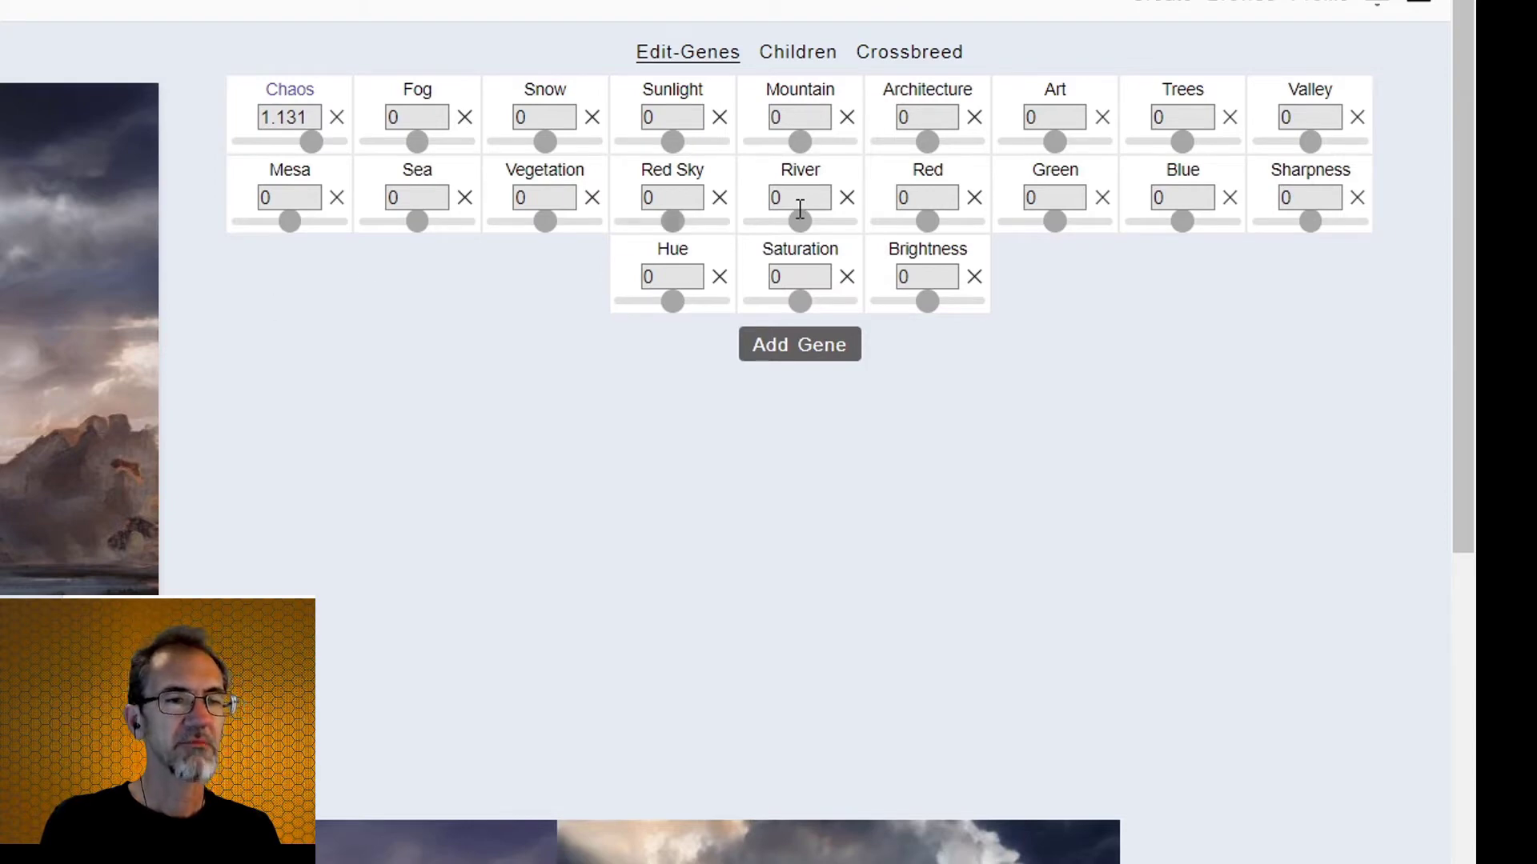
left_click(956, 140)
left_click(921, 344)
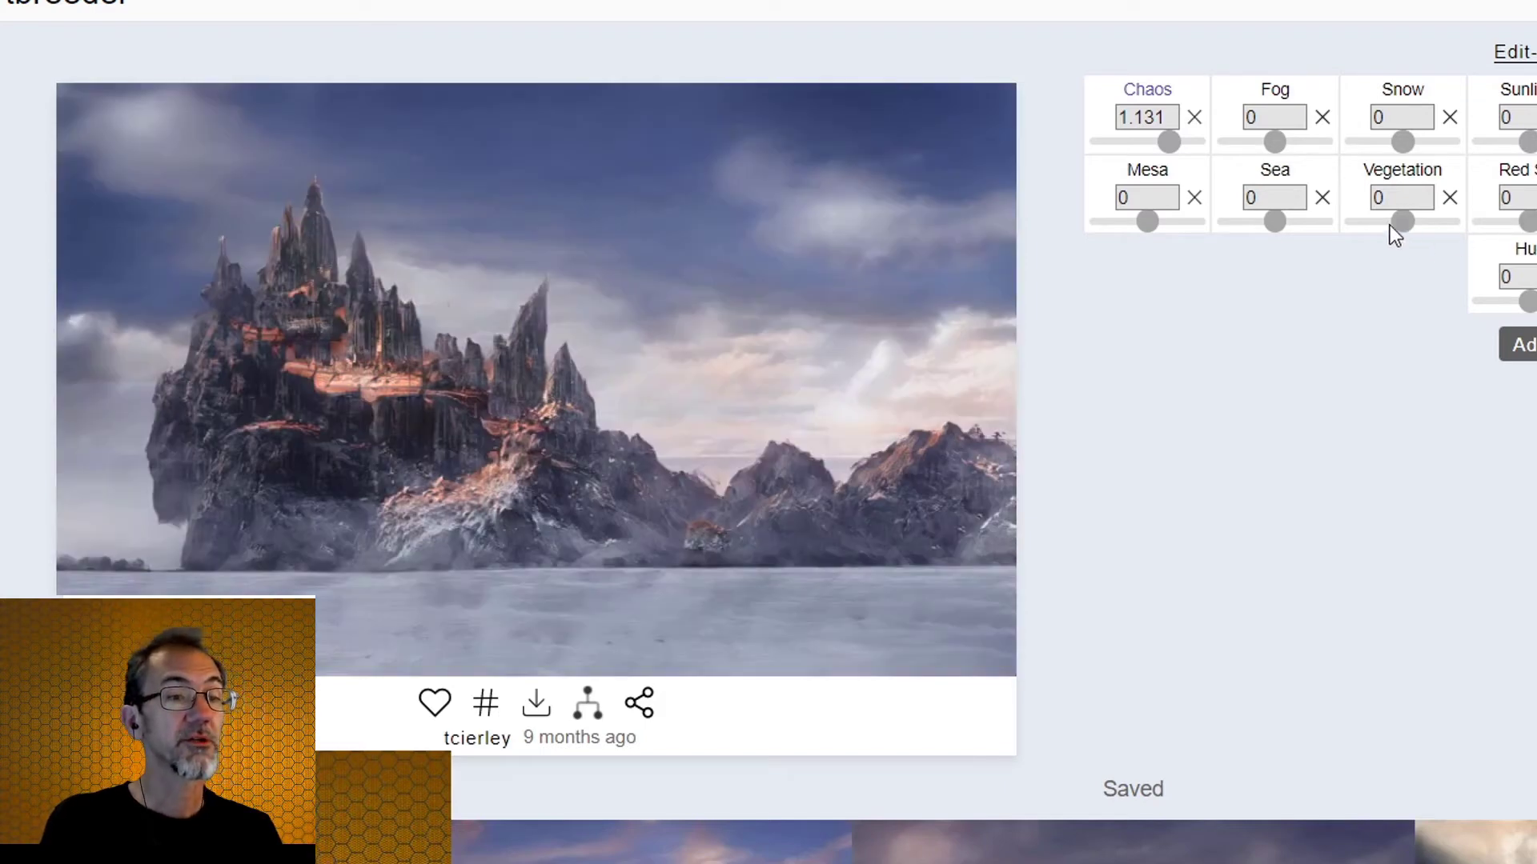
- Set the island castle's Vegetation gene to 0.075
left_click(1425, 221)
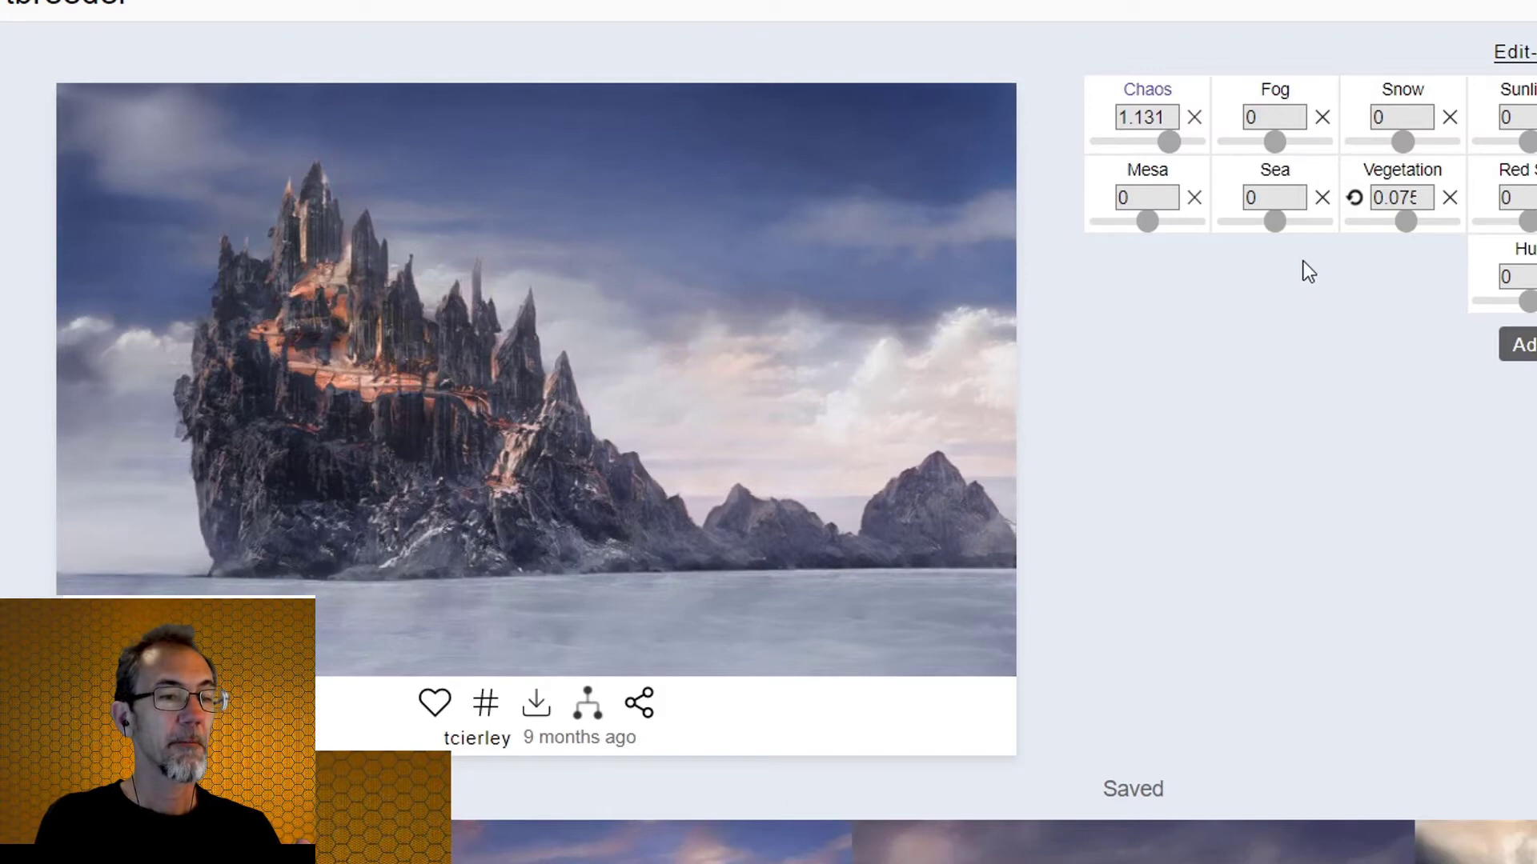
- Set the castle scene's Fog to 0.025, Sea to 0.186 and Hue to a pinkish 0.25
left_click(1291, 143)
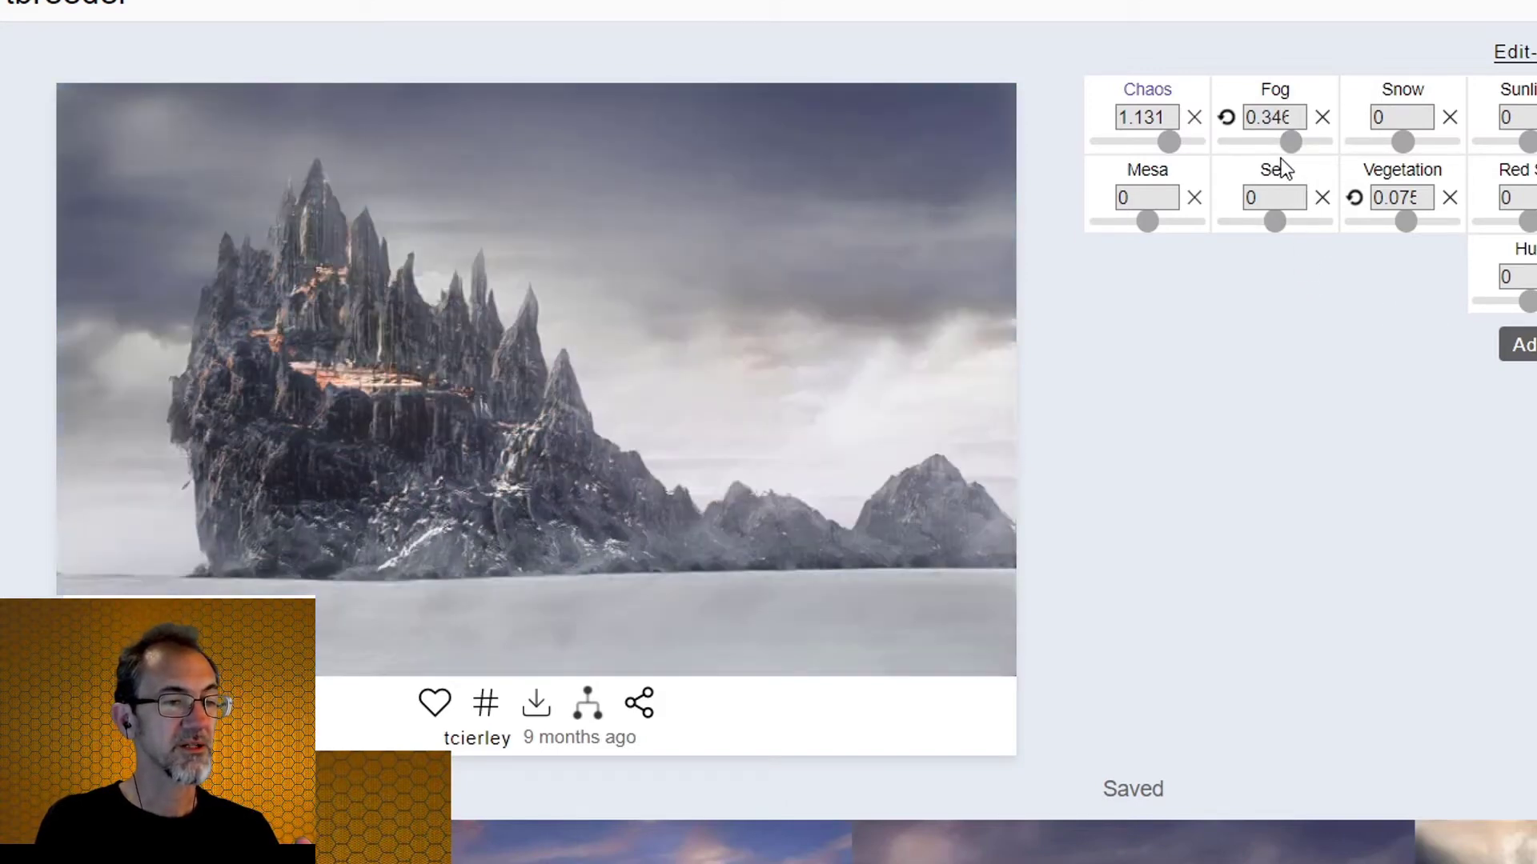
left_click(1277, 143)
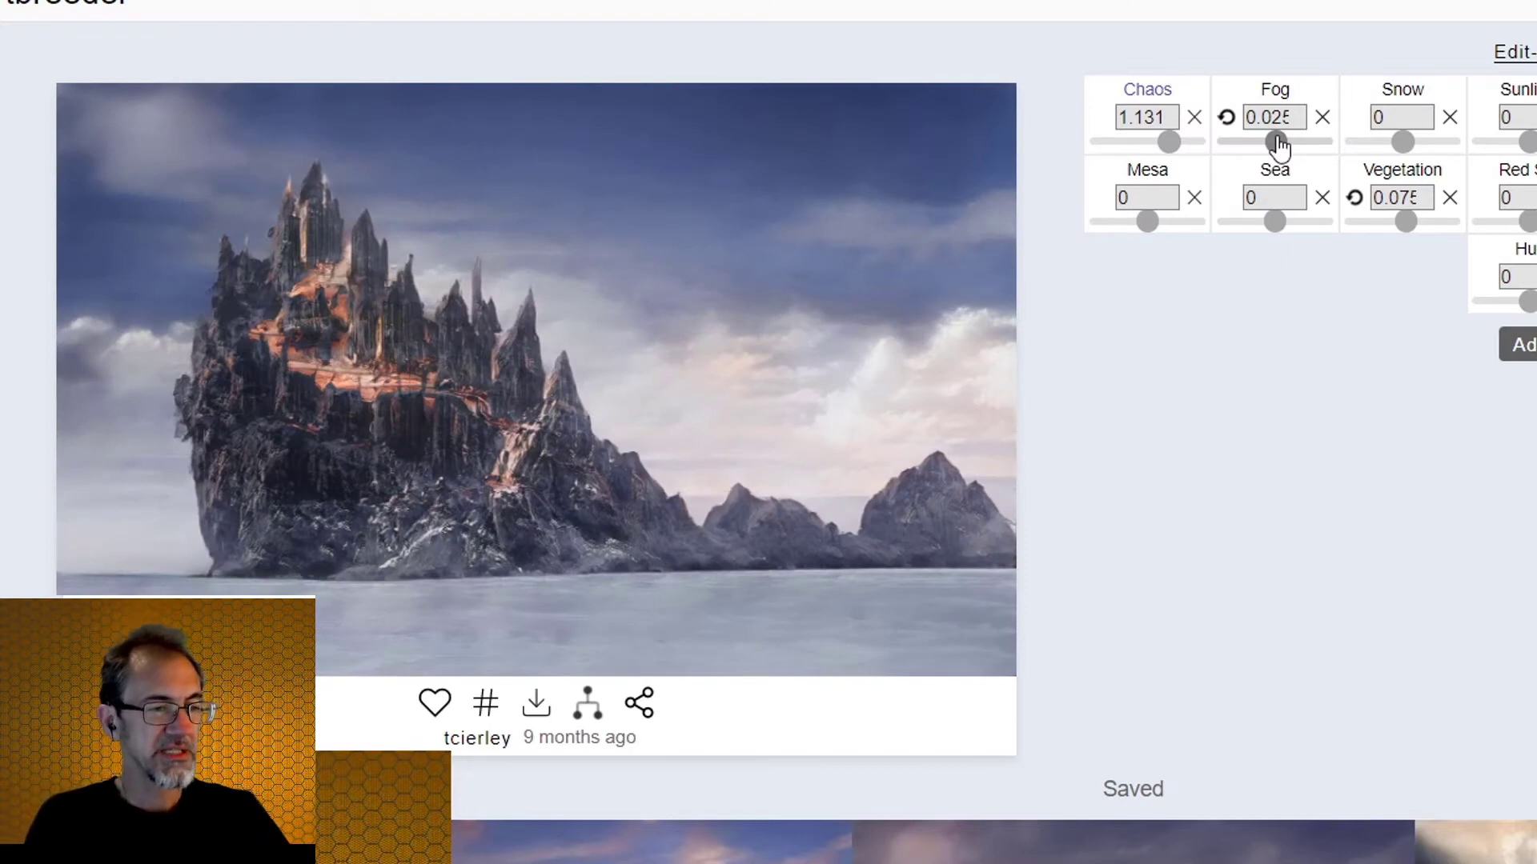
left_click(1255, 225)
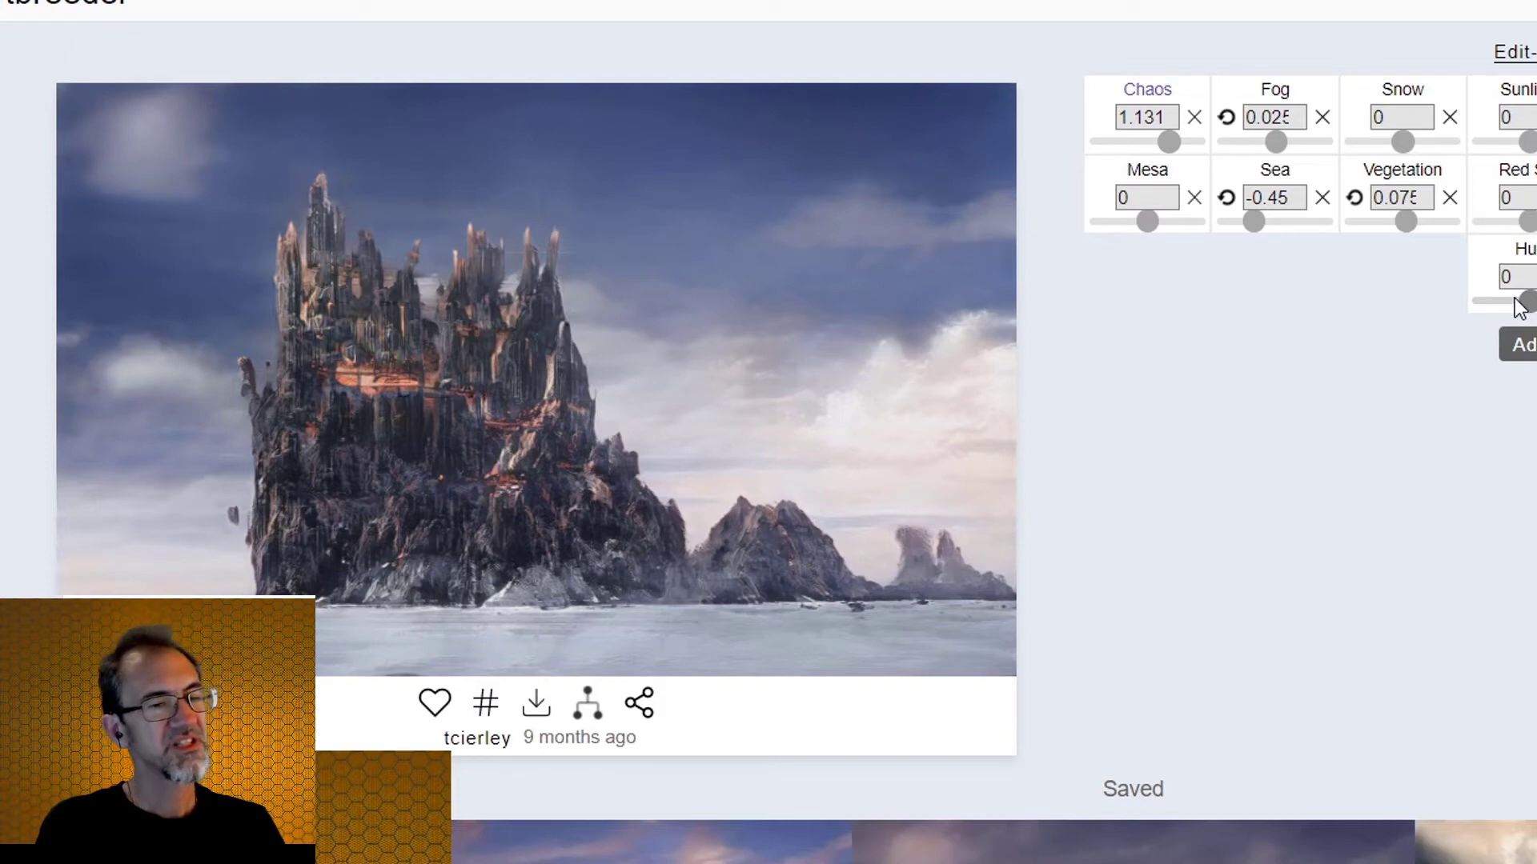
left_click_drag(1523, 310, 1518, 302)
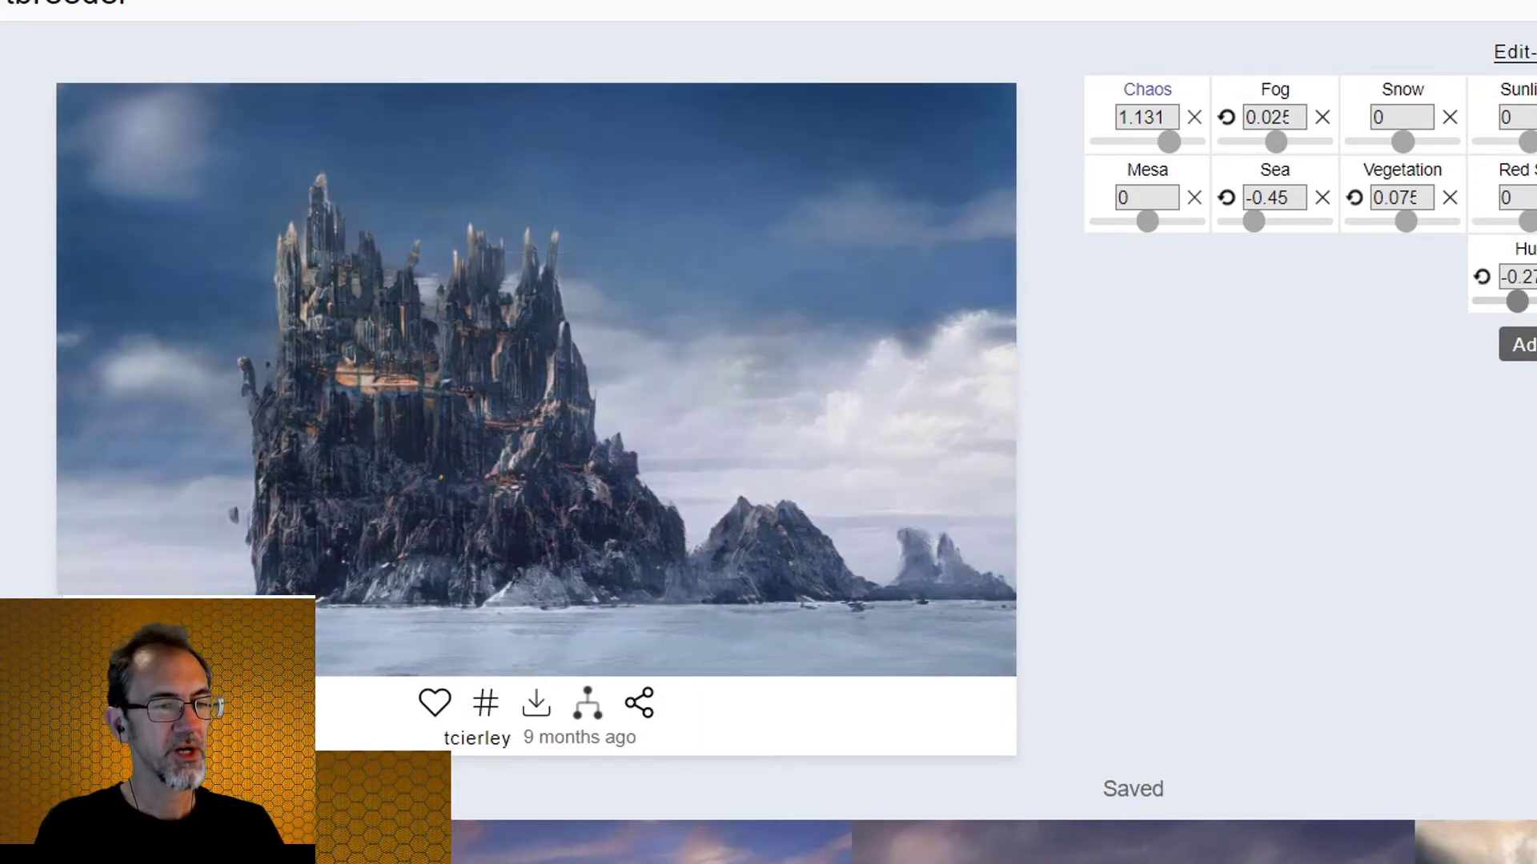
left_click_drag(1517, 302, 1535, 302)
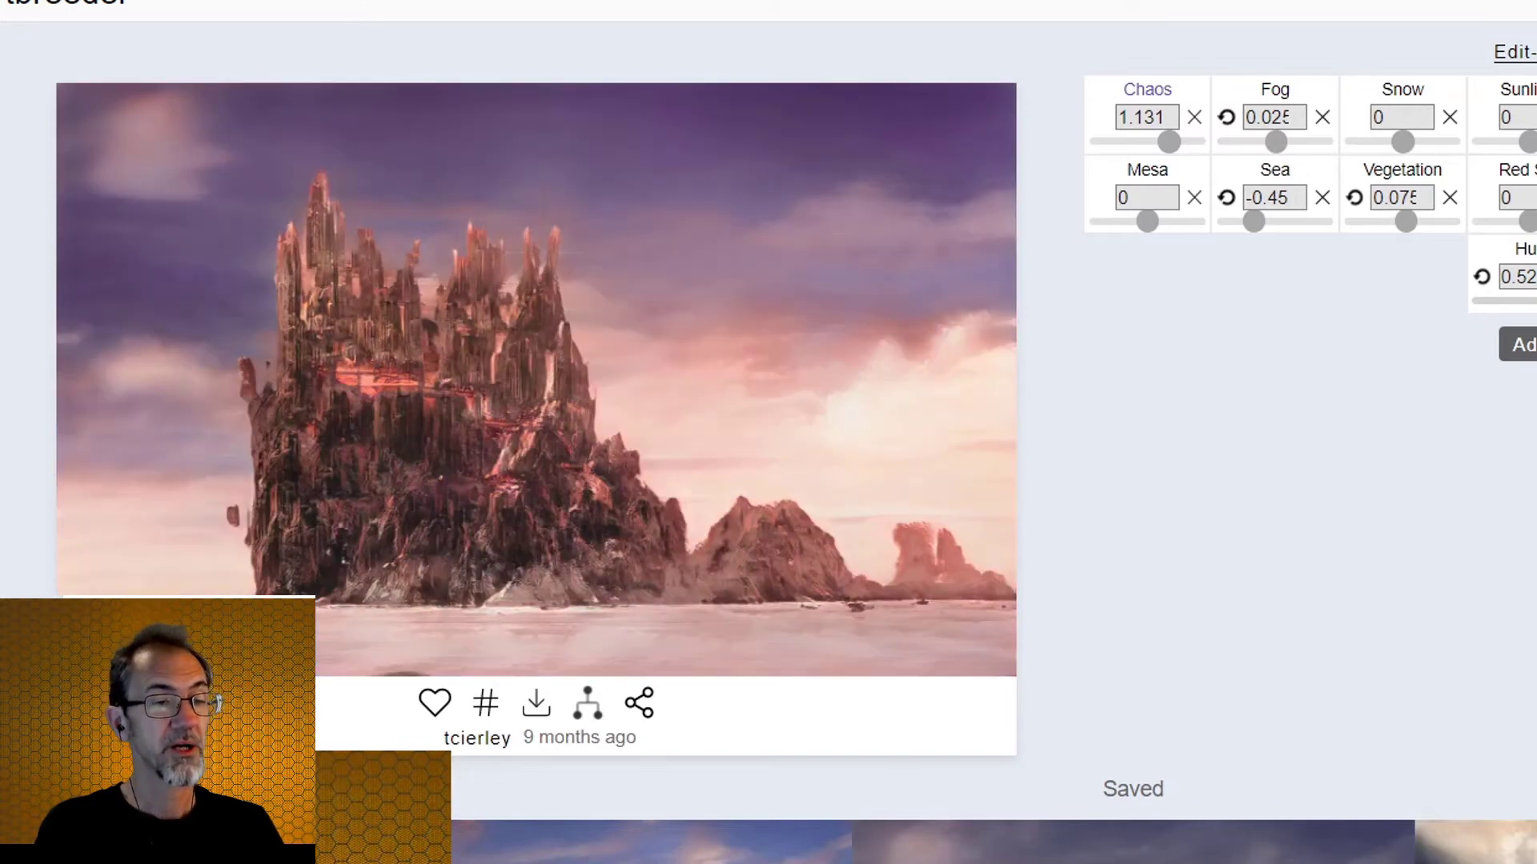
left_click_drag(1536, 302, 1533, 301)
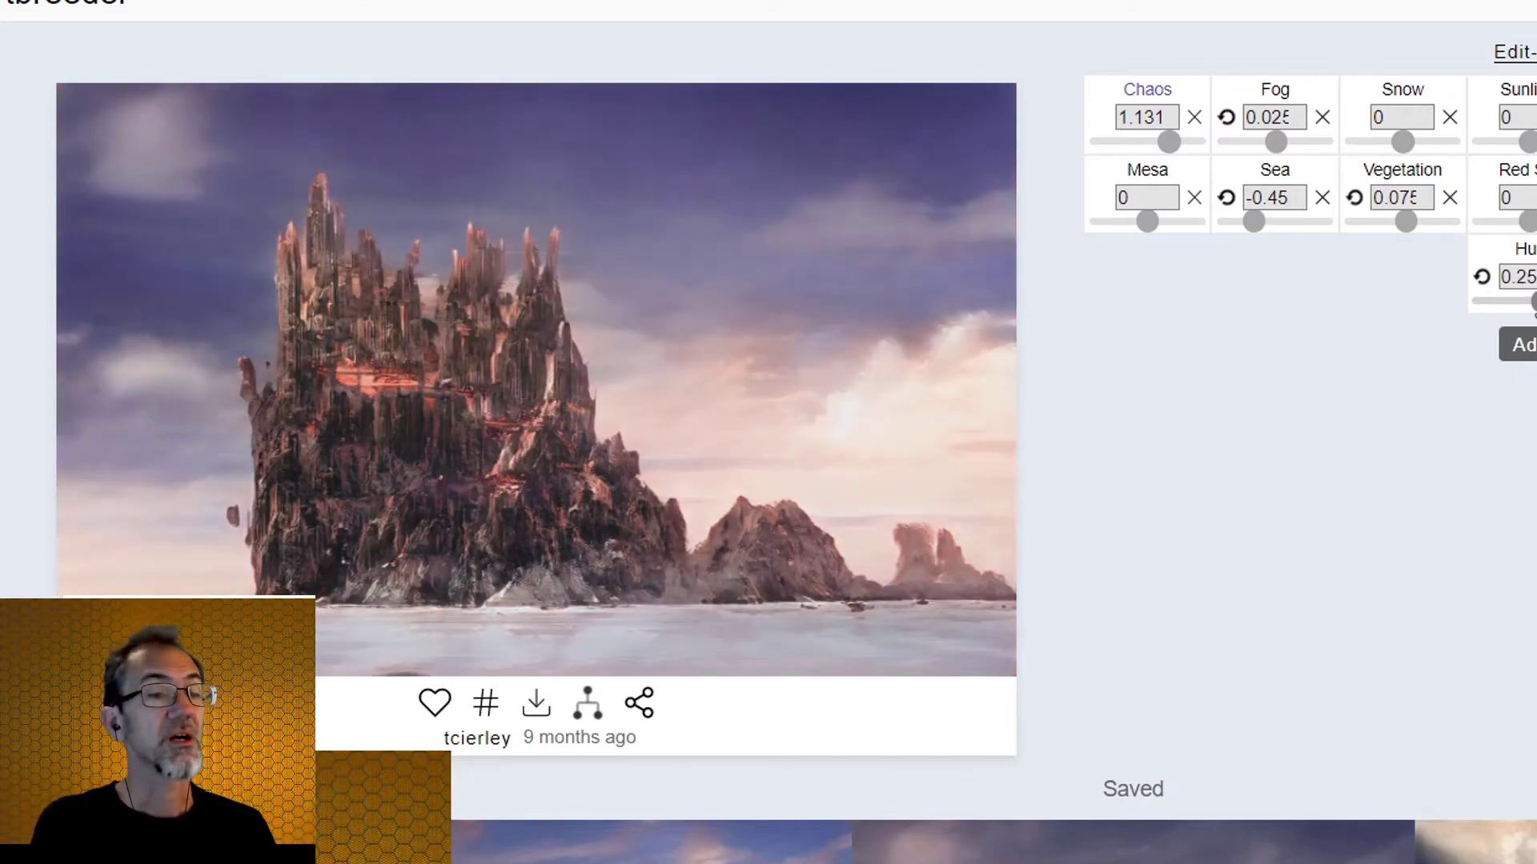
left_click(1283, 222)
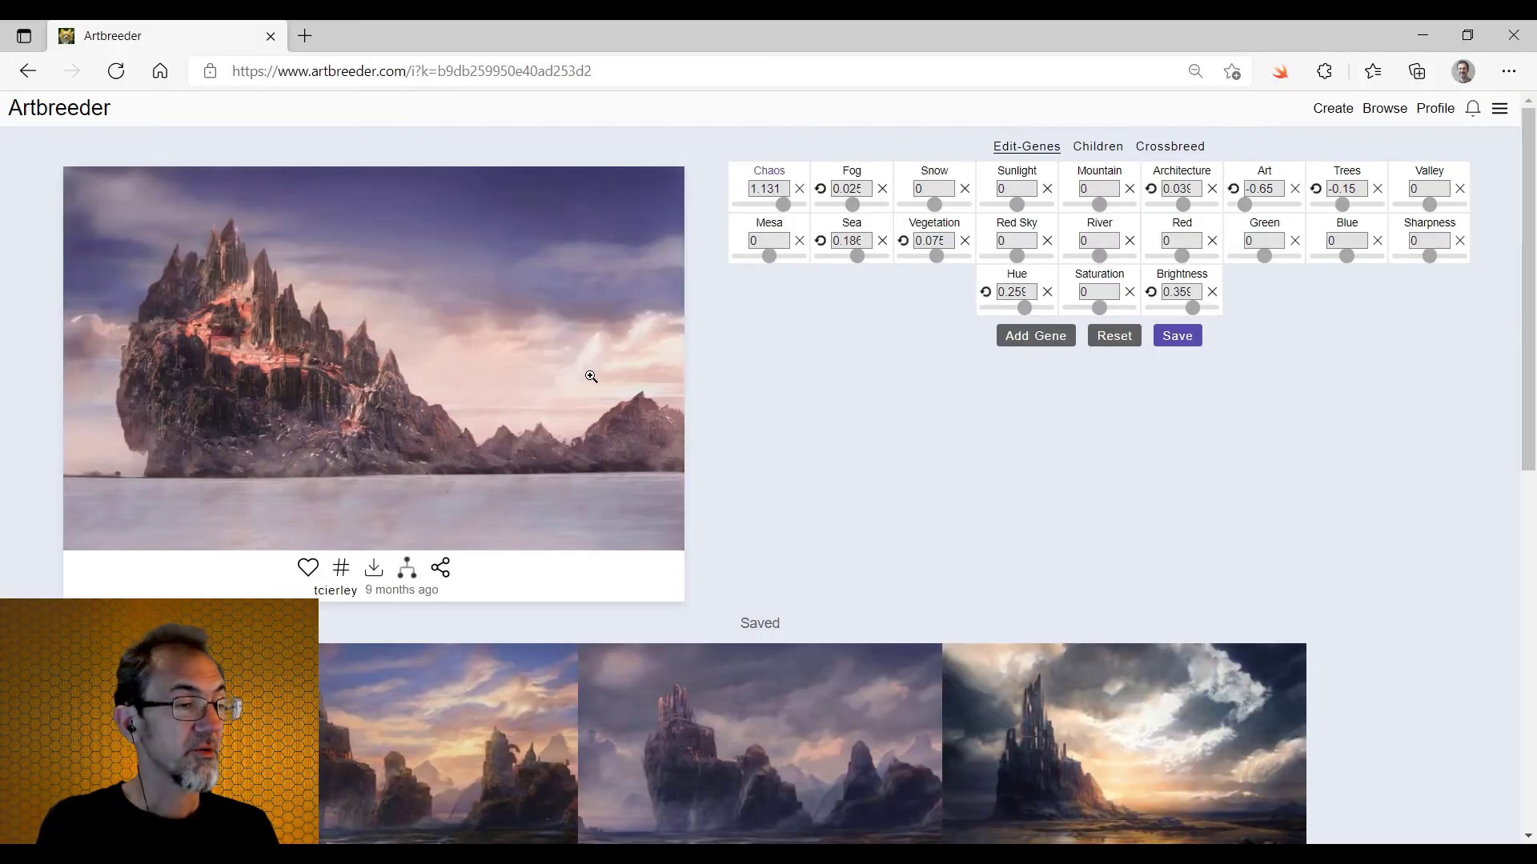
- Save the edited castle image as a new image
left_click(1185, 341)
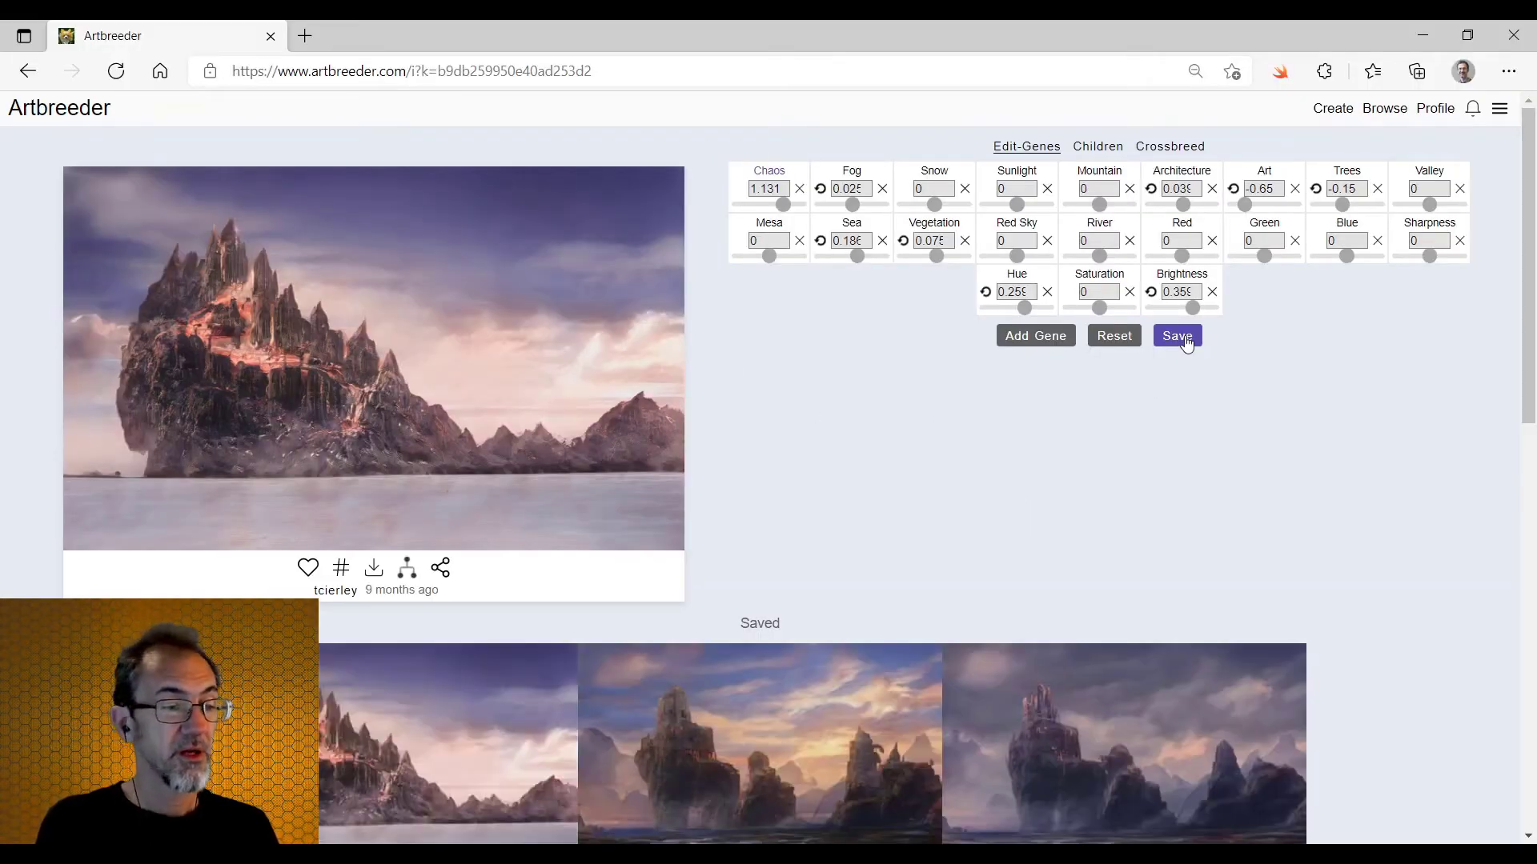
scroll(627, 521, "down", 4)
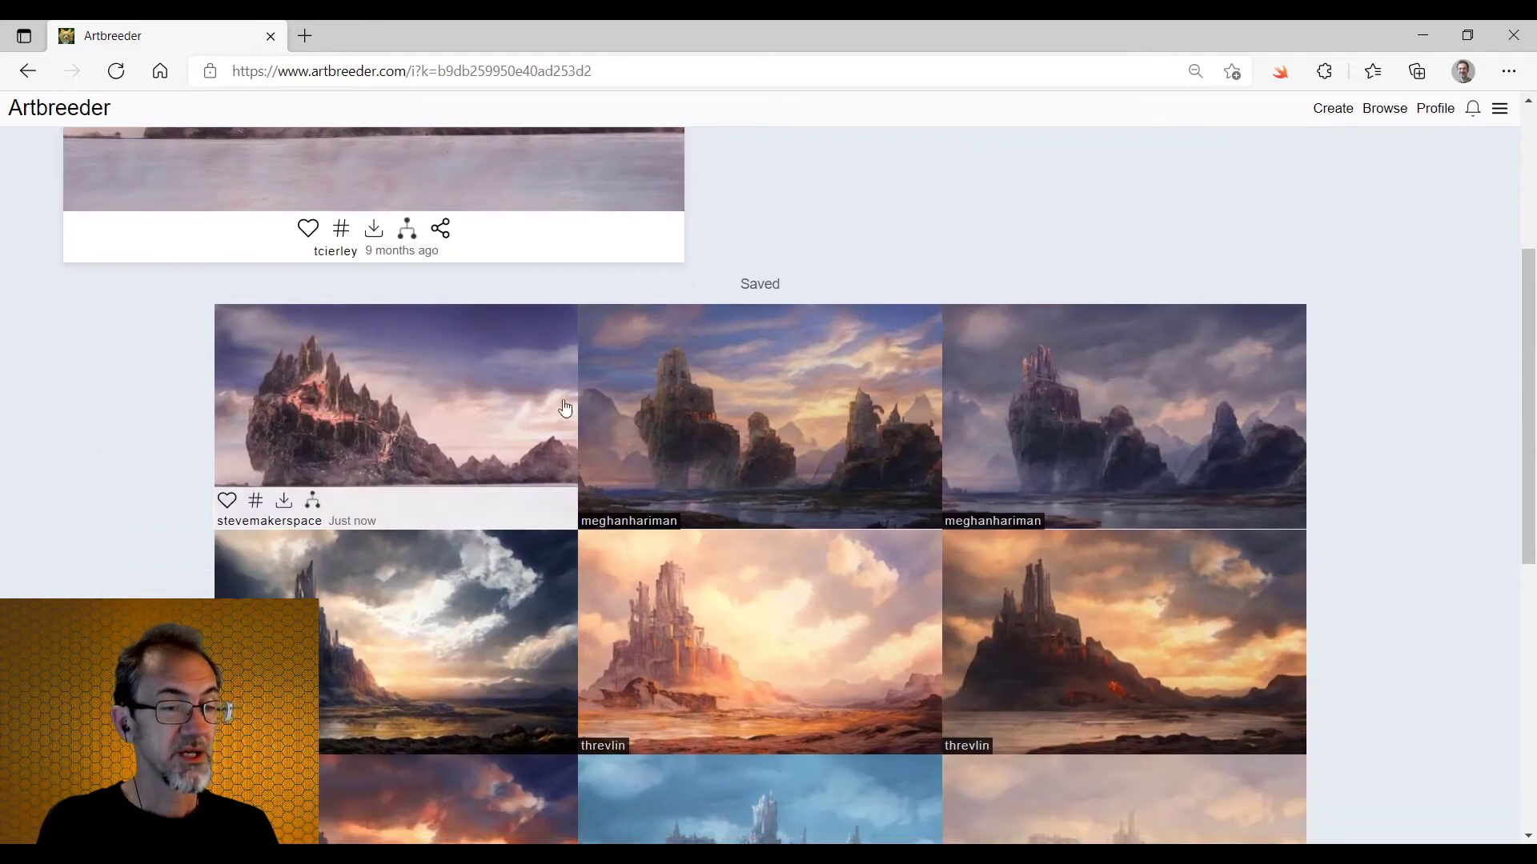
scroll(675, 415, "up", 4)
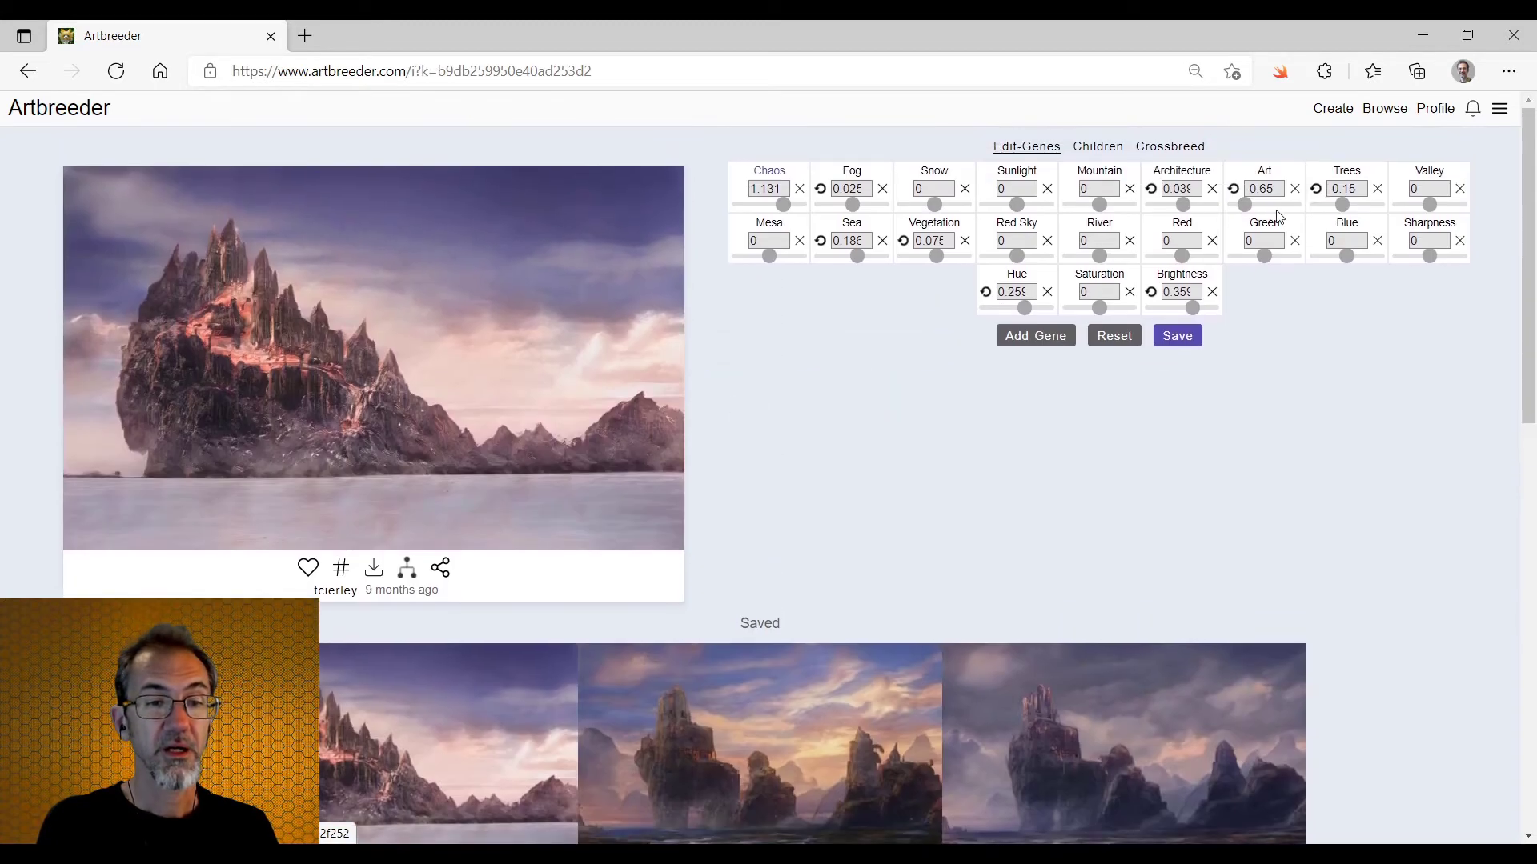
- Review the long-haired man portrait in the profile gallery, then open the mountain landscape
left_click(1429, 116)
scroll(1001, 432, "down", 5)
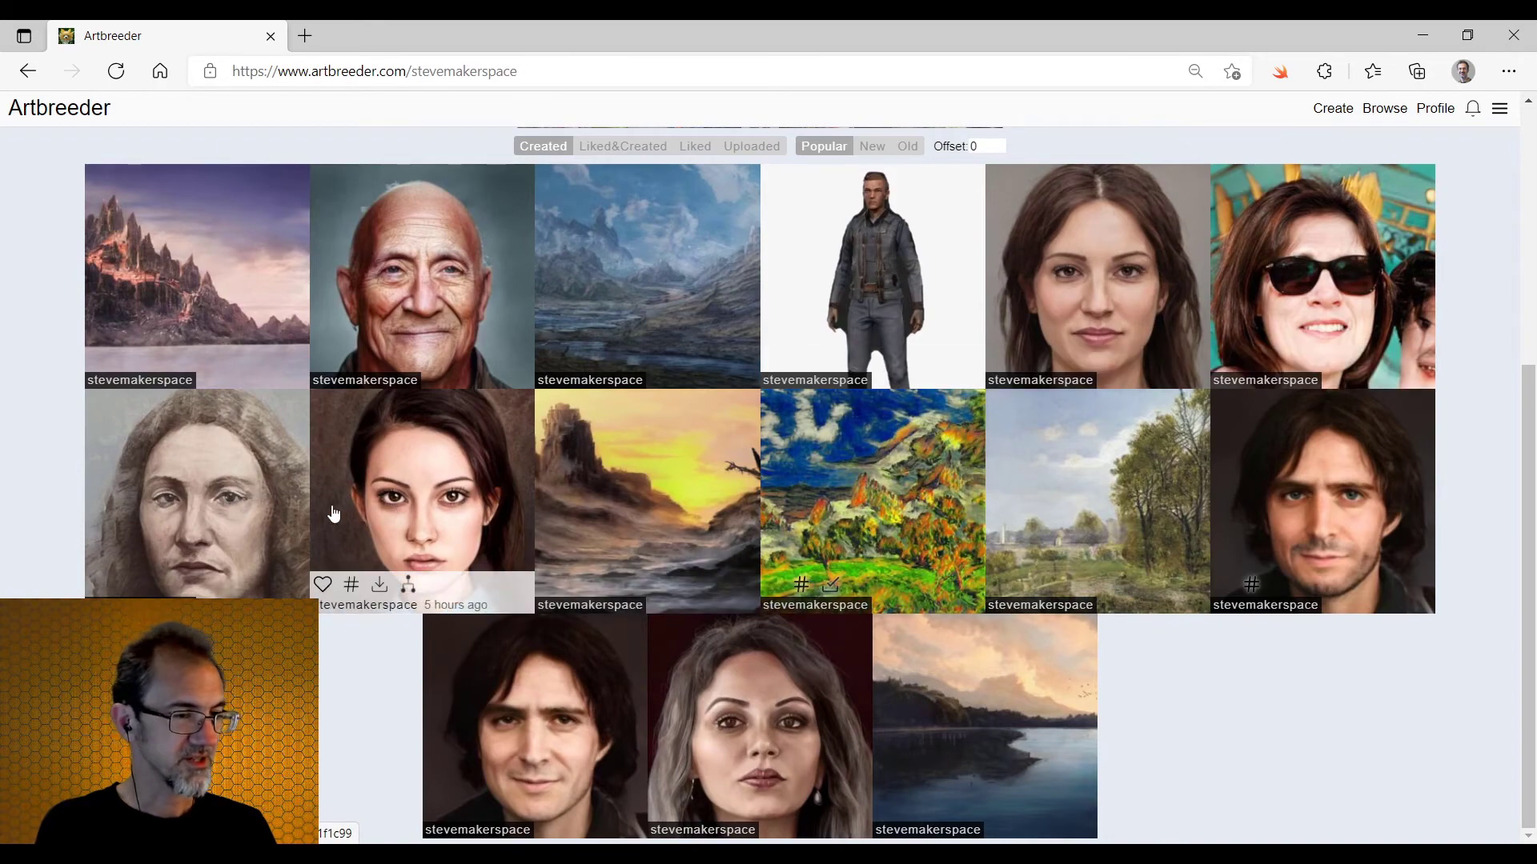
left_click(1251, 585)
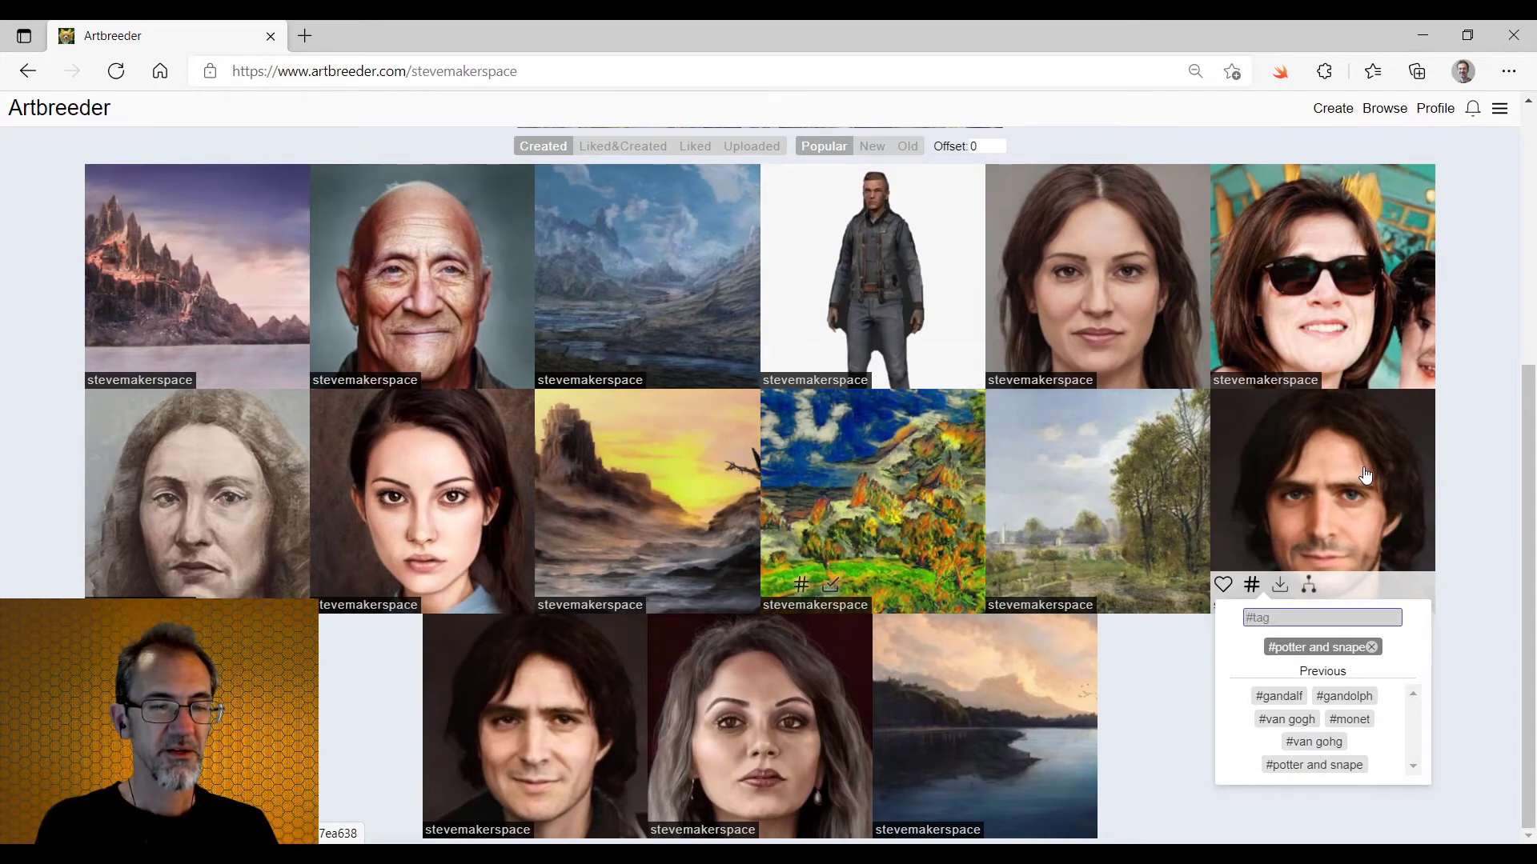
left_click(1364, 475)
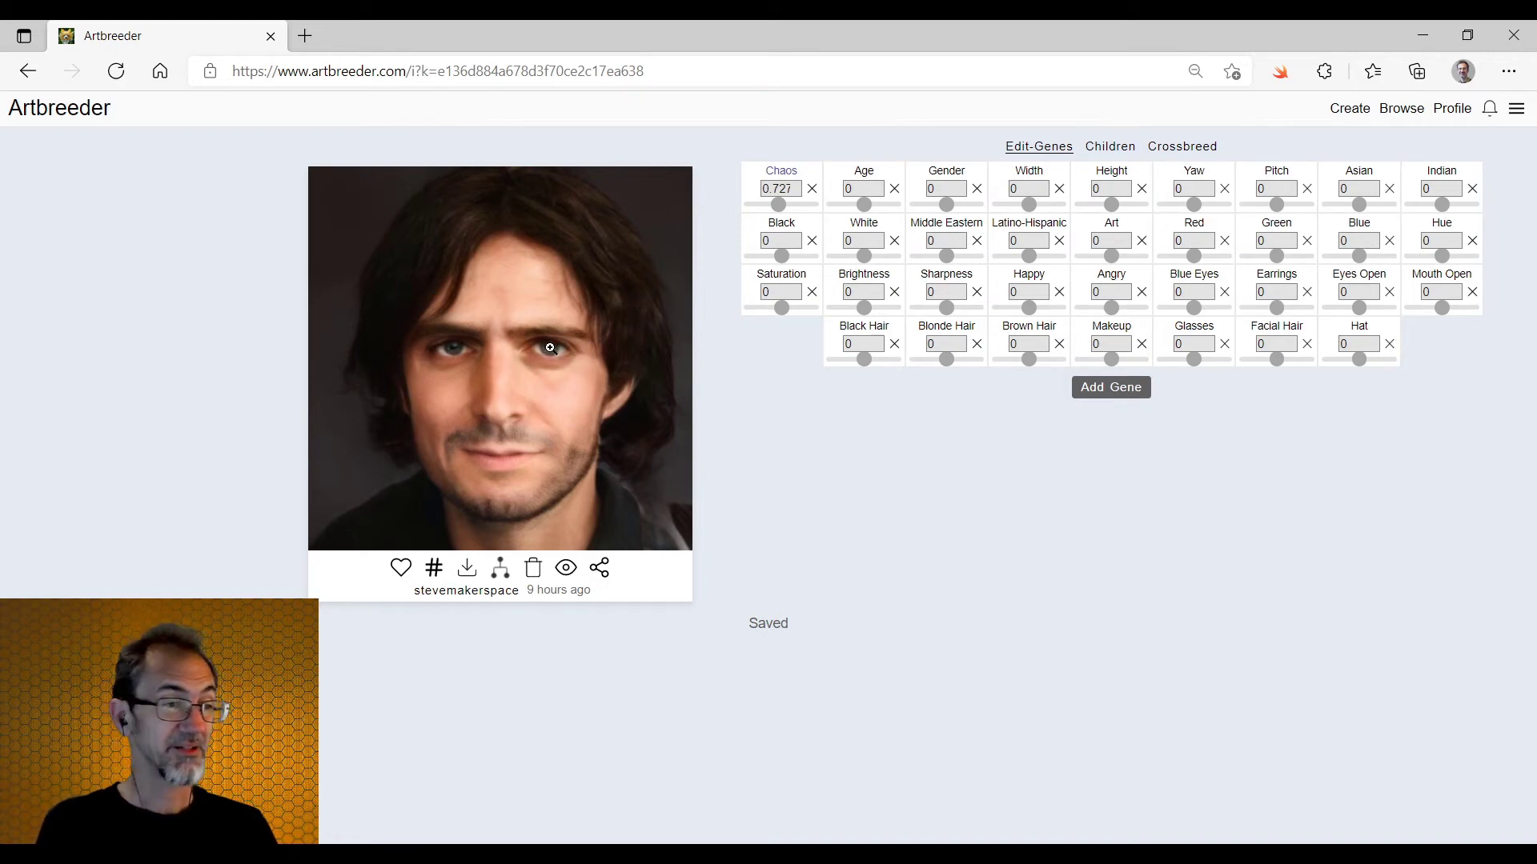
key("alt+Left")
left_click(856, 496)
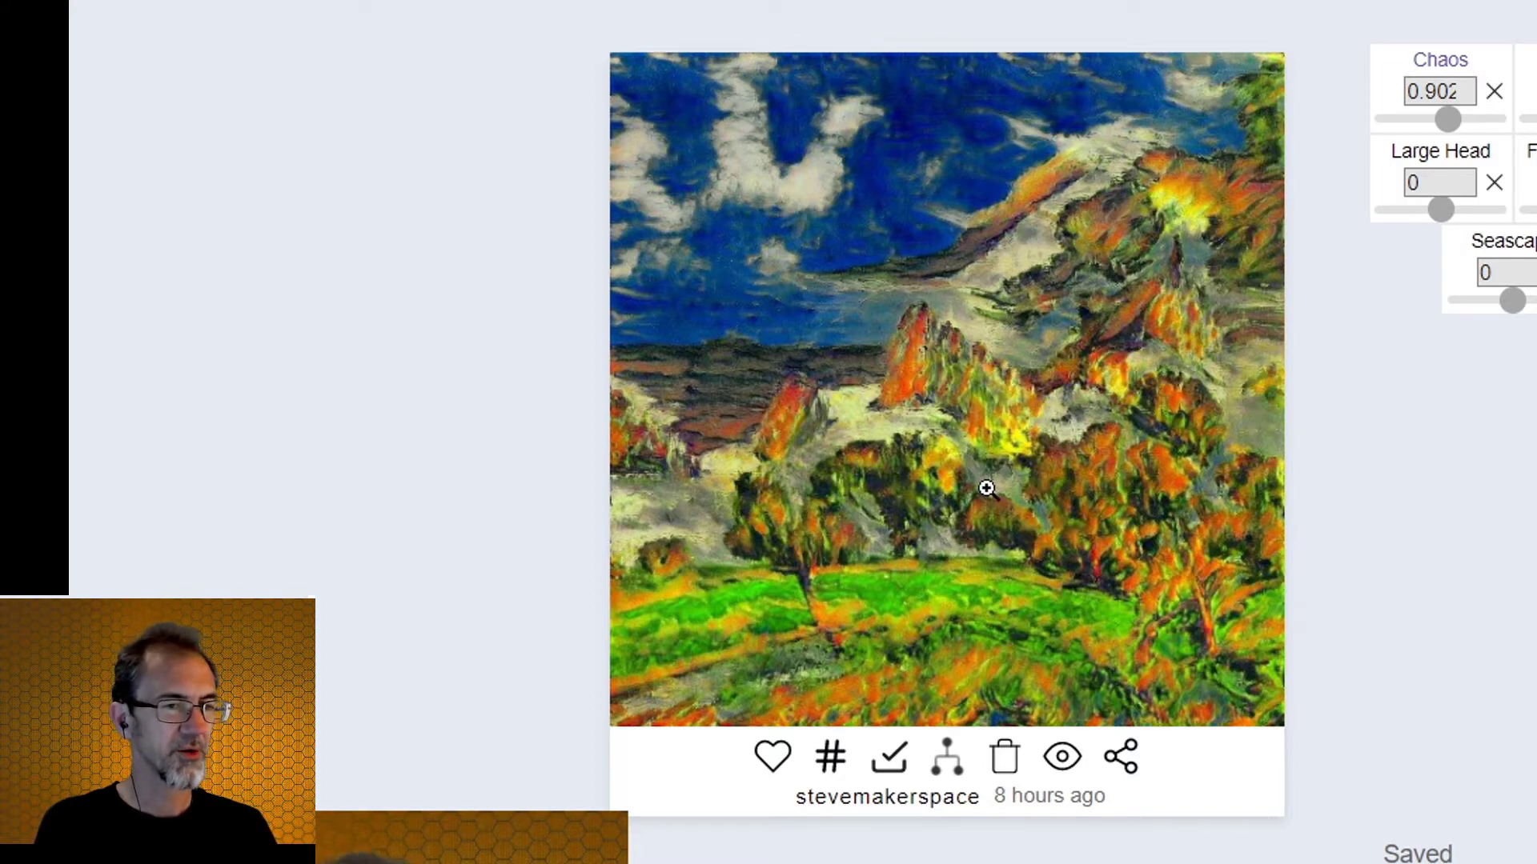
- Start a new image in the Paintings category using the Compose method
left_click(1352, 109)
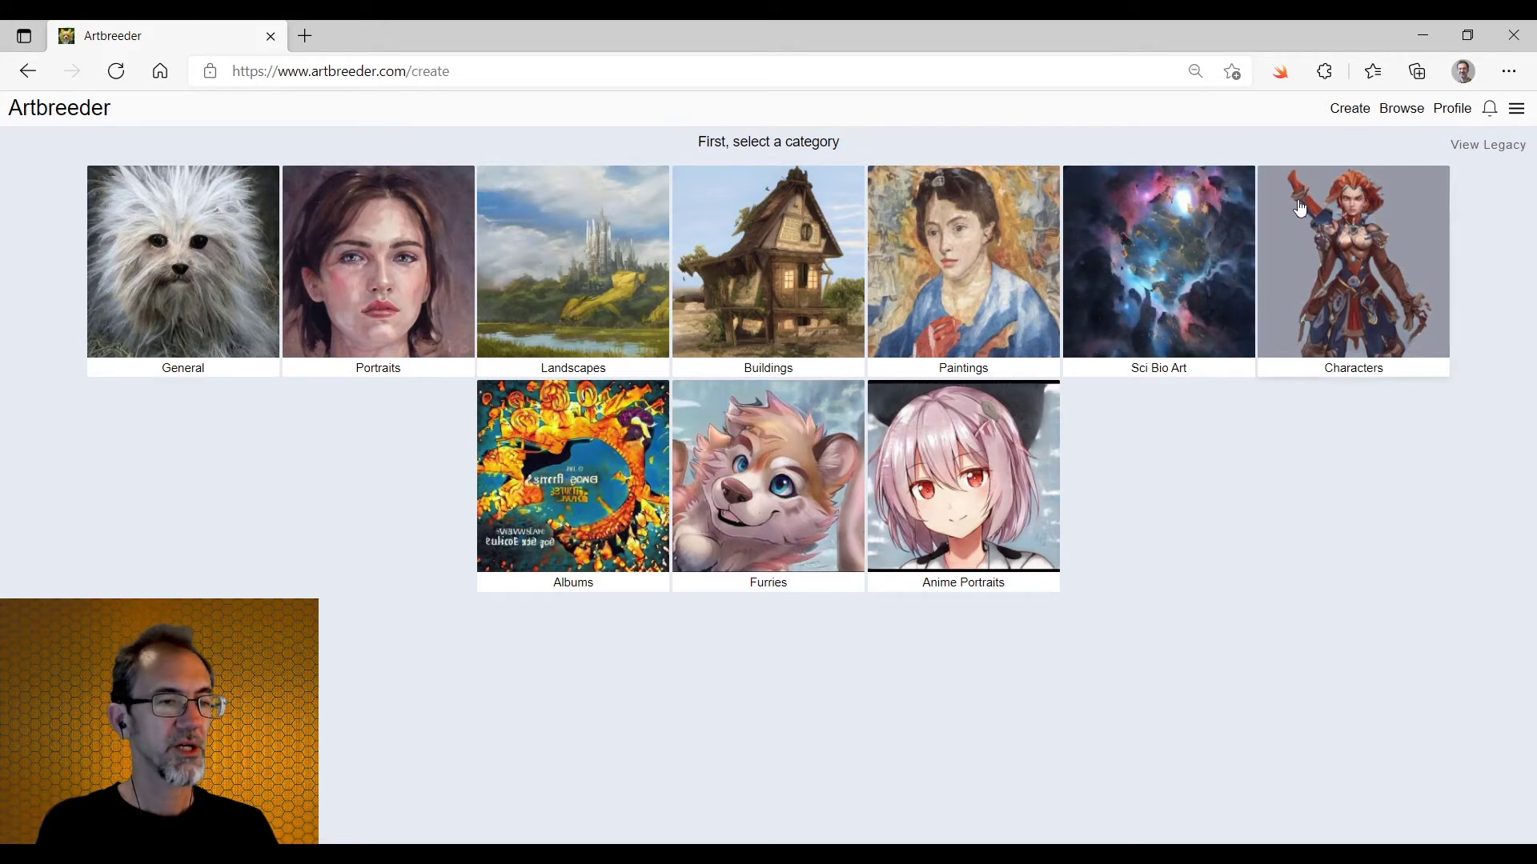
left_click(948, 260)
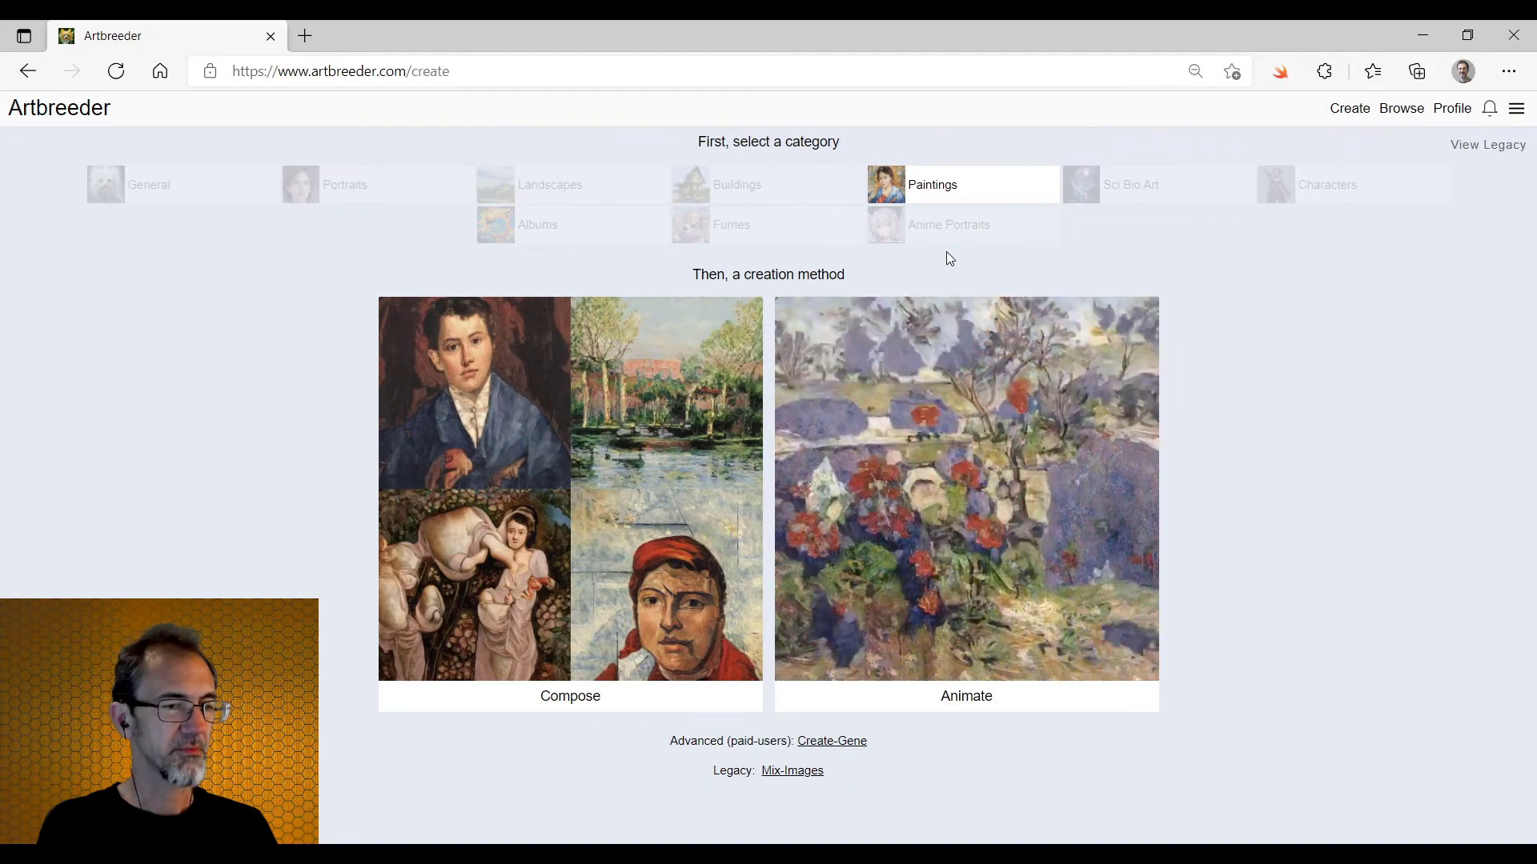
left_click(550, 439)
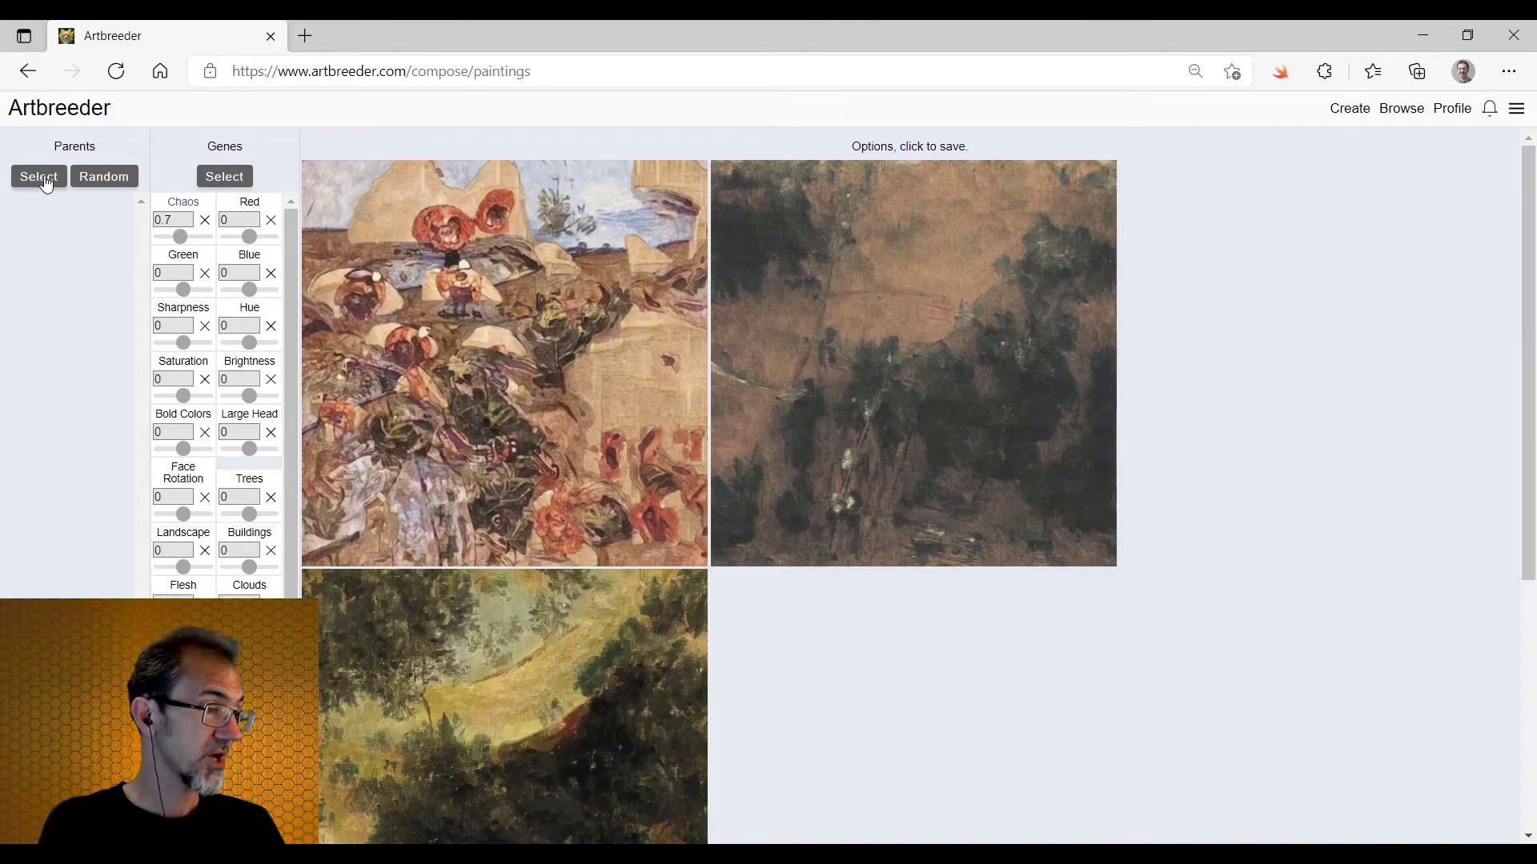
scroll(568, 424, "down", 5)
scroll(568, 424, "up", 5)
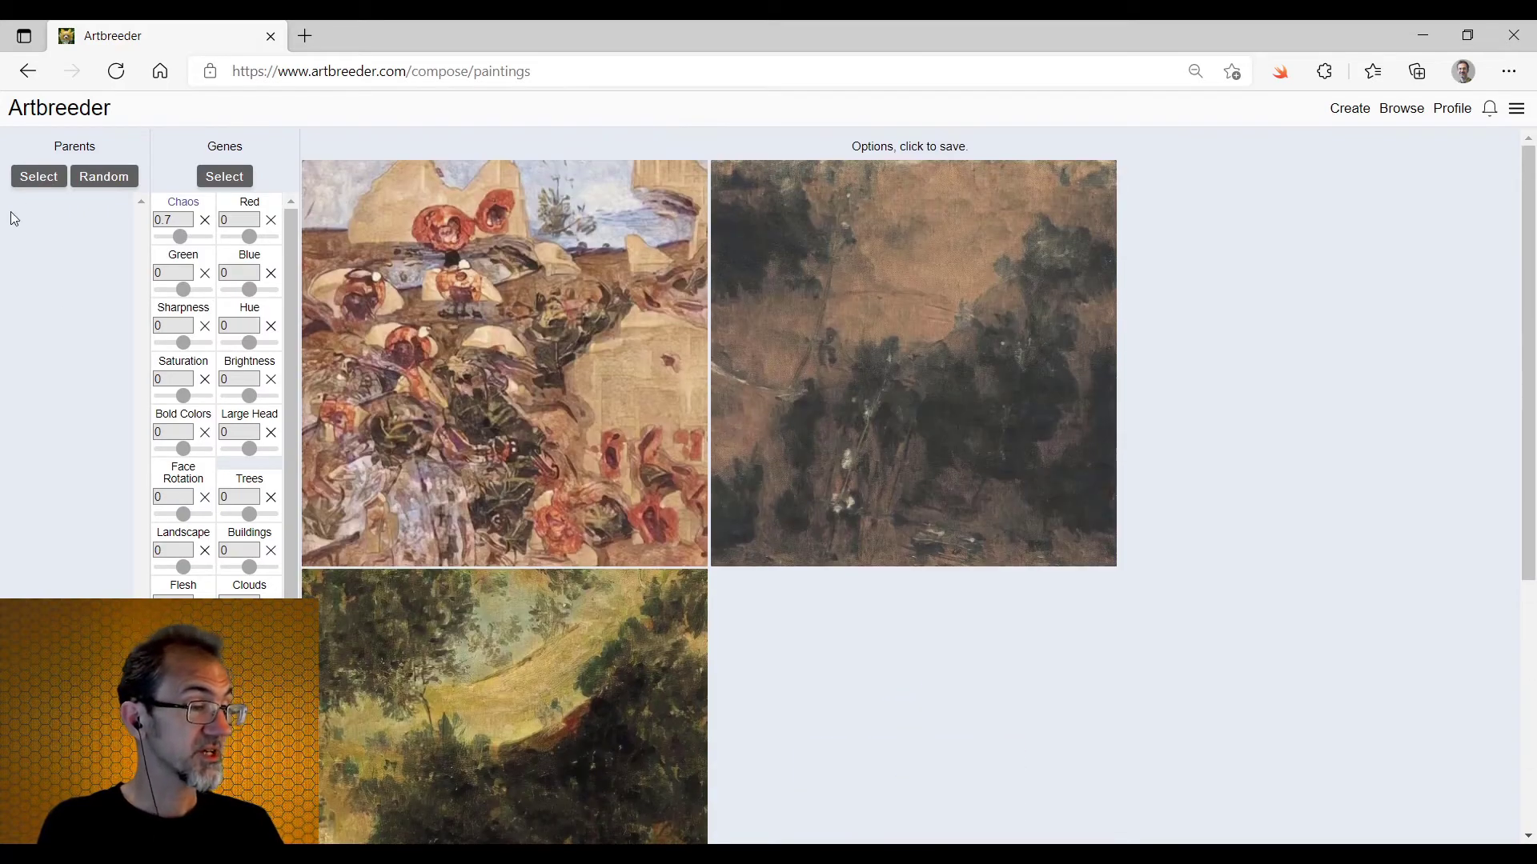
- Search the parent image picker for 'monet' and browse the results
left_click(34, 178)
left_click(757, 210)
left_click(596, 237)
type("monet")
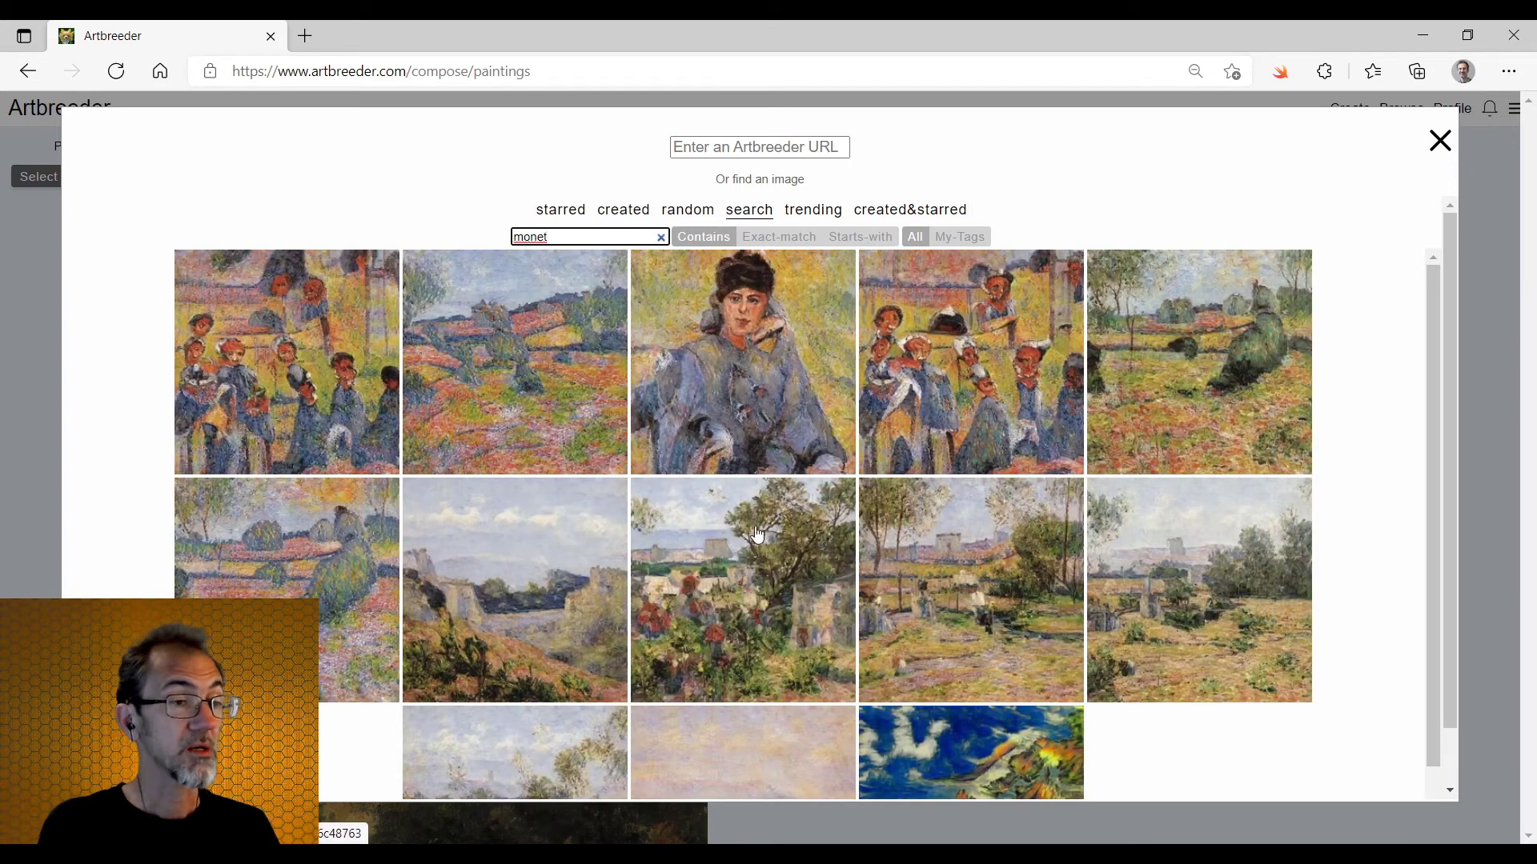
scroll(756, 534, "down", 1)
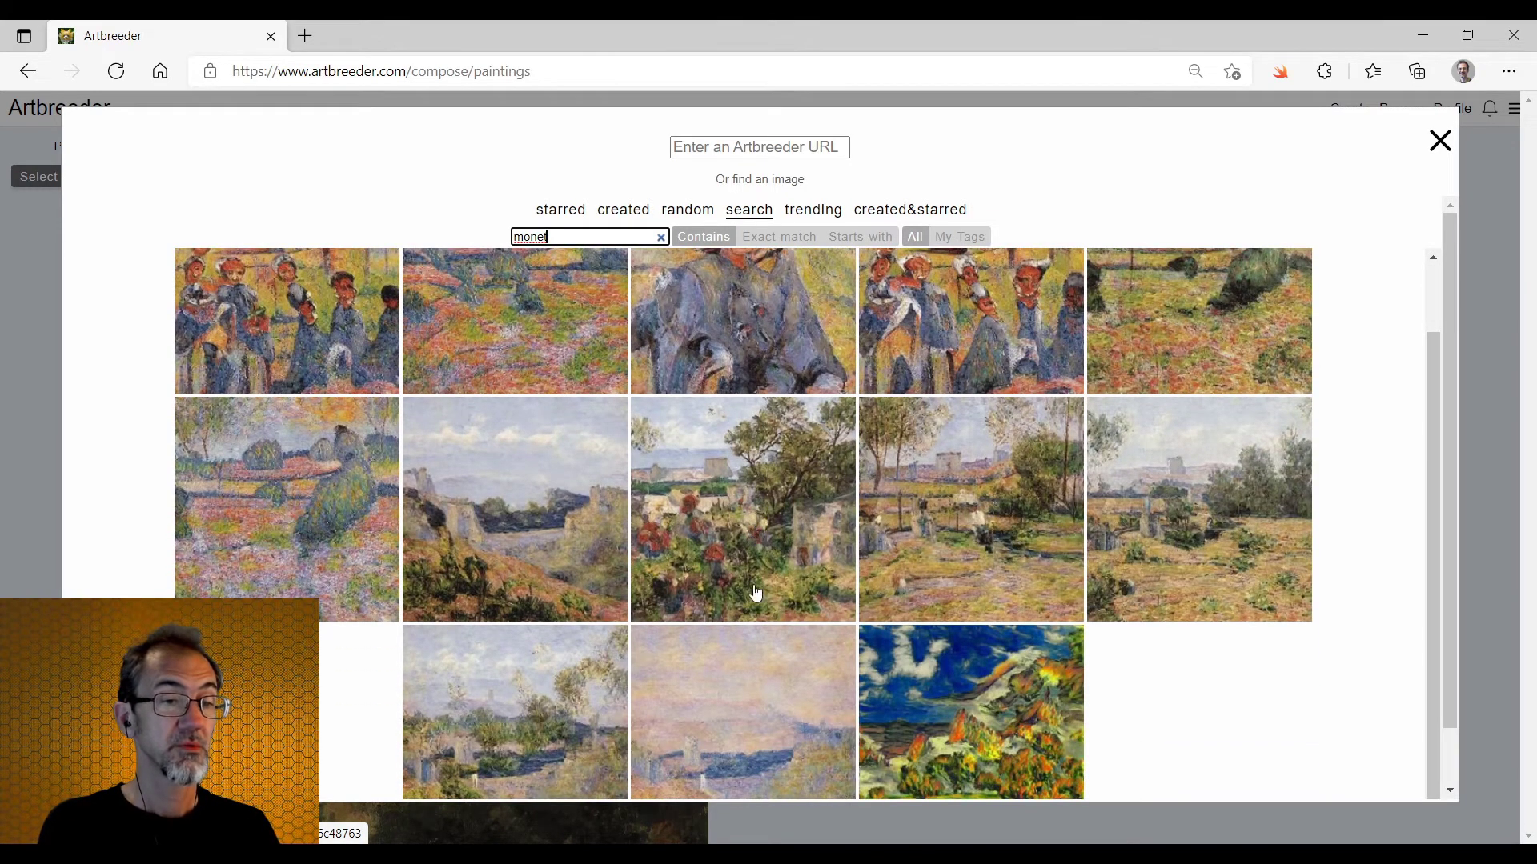
scroll(745, 600, "down", 1)
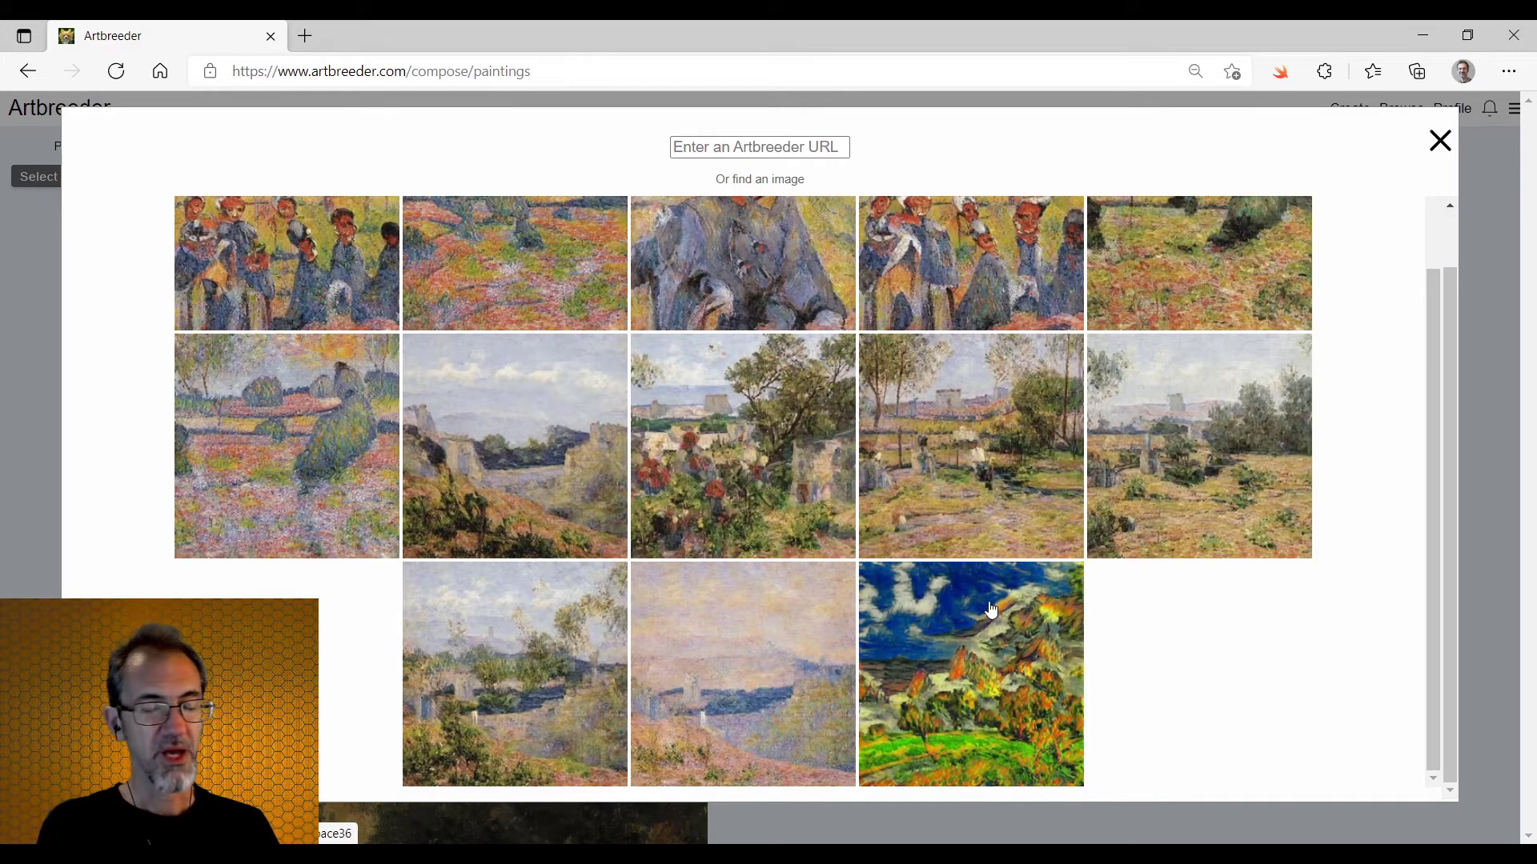
- Use the Monet village painting as the parent and generate a fresh set of options
left_click(986, 491)
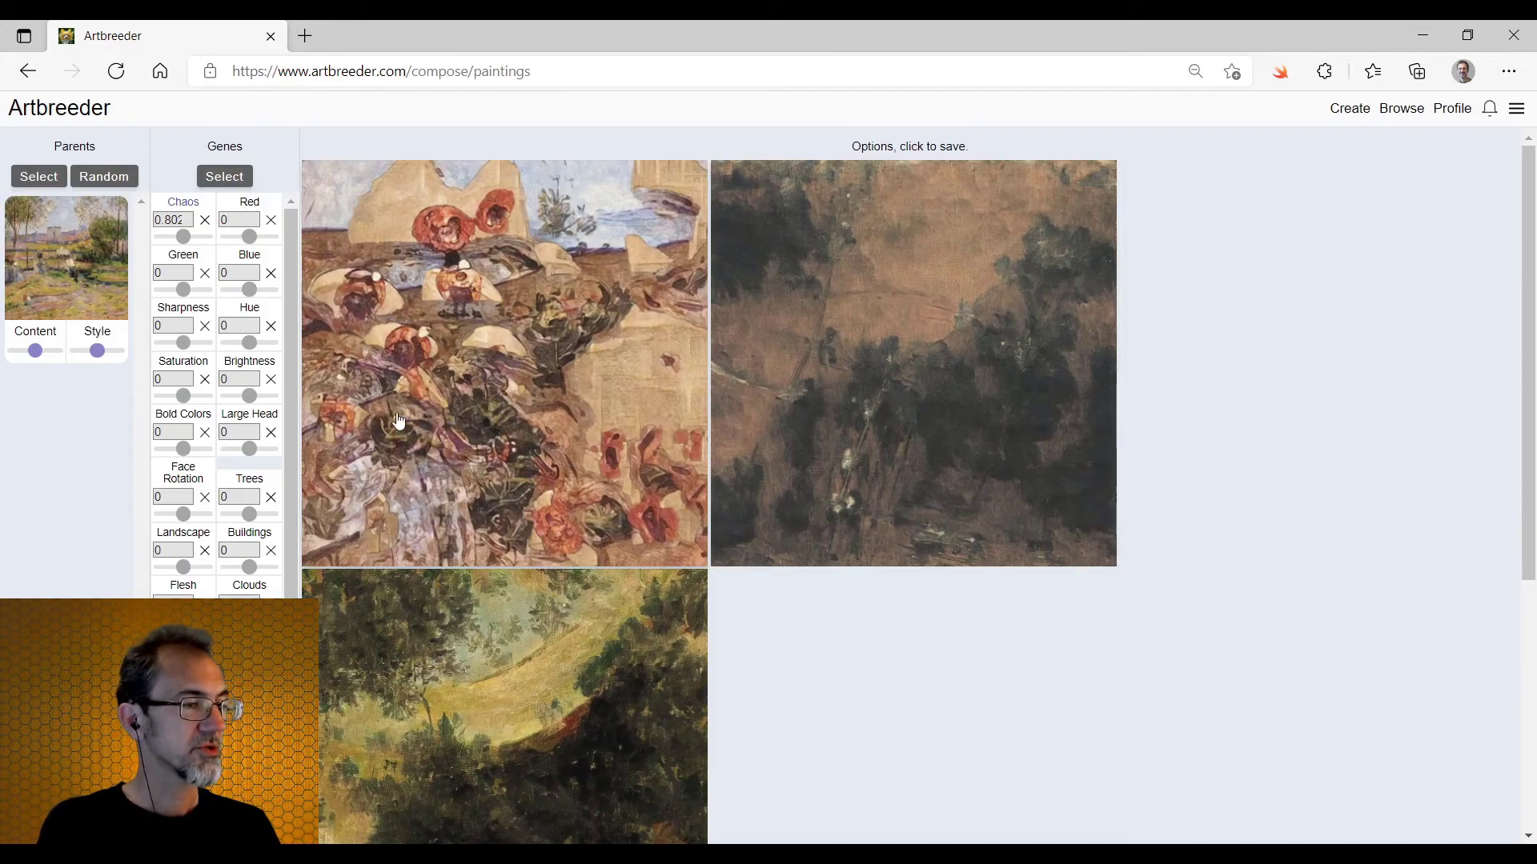
scroll(854, 521, "down", 5)
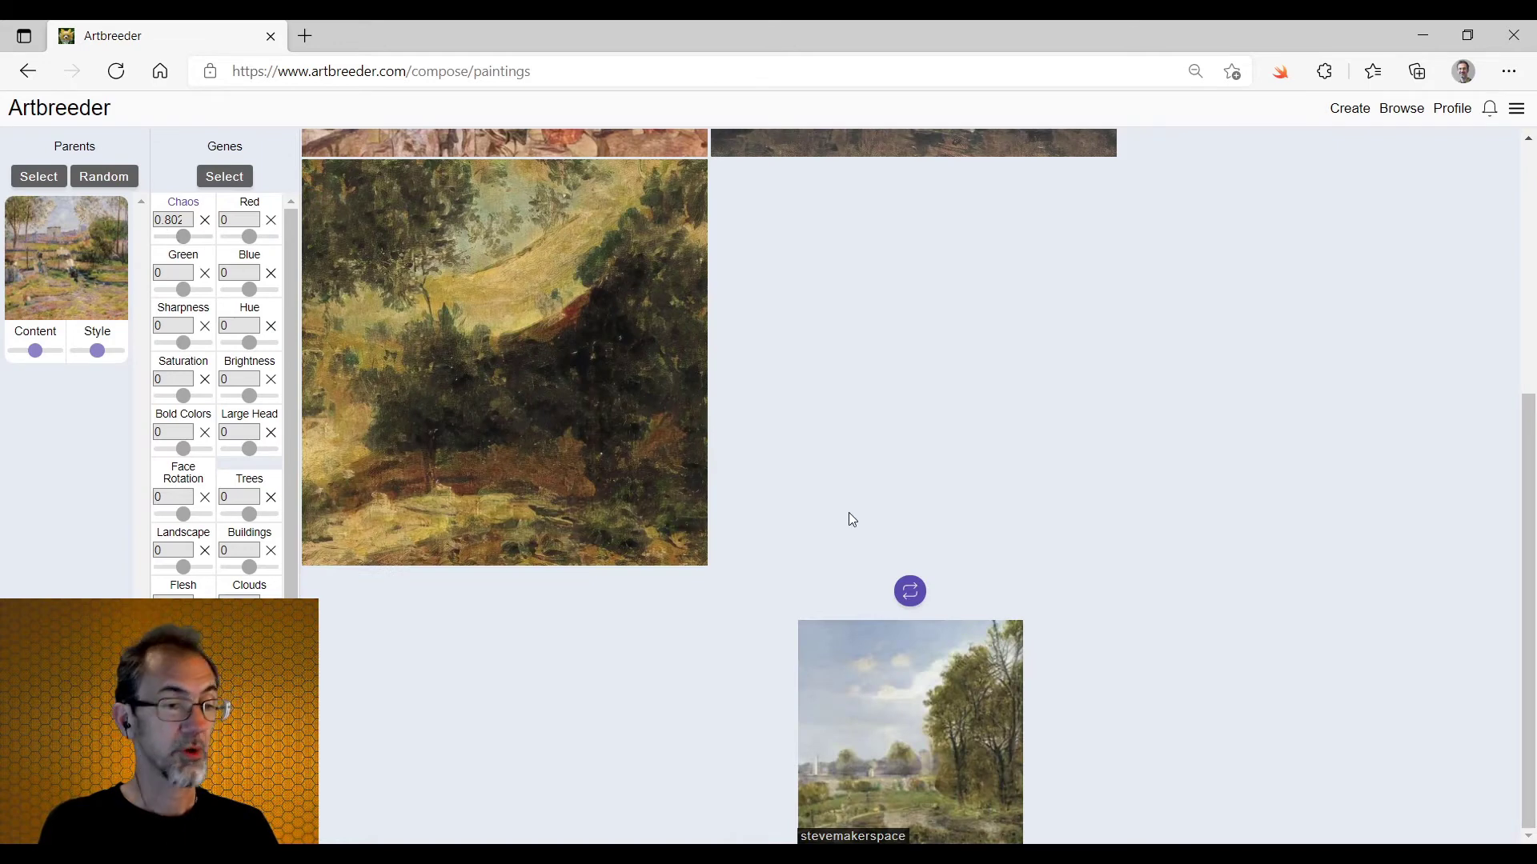
left_click(910, 592)
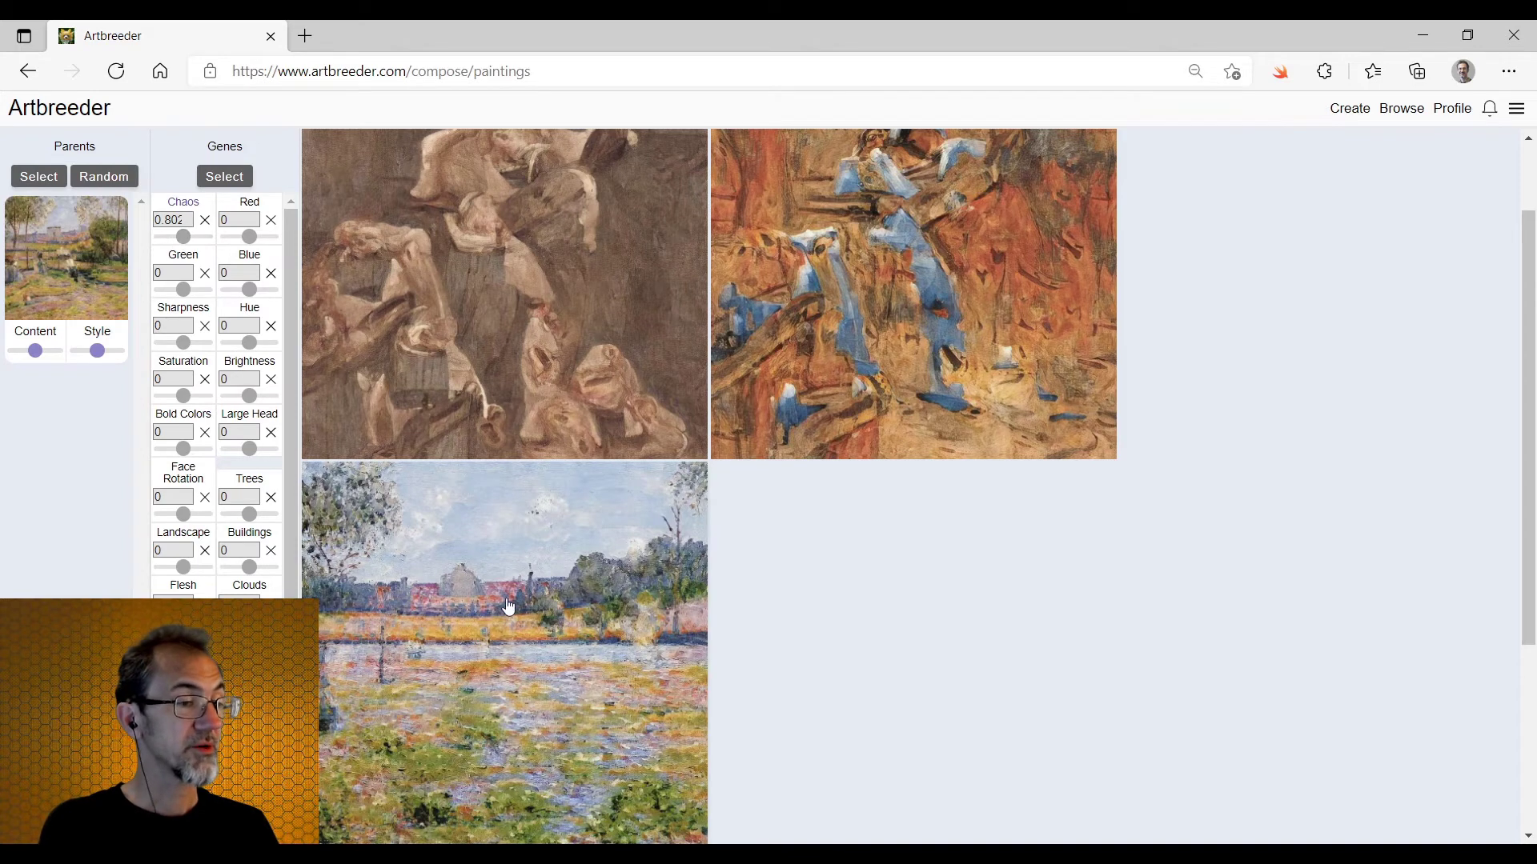
mouse_move(53, 244)
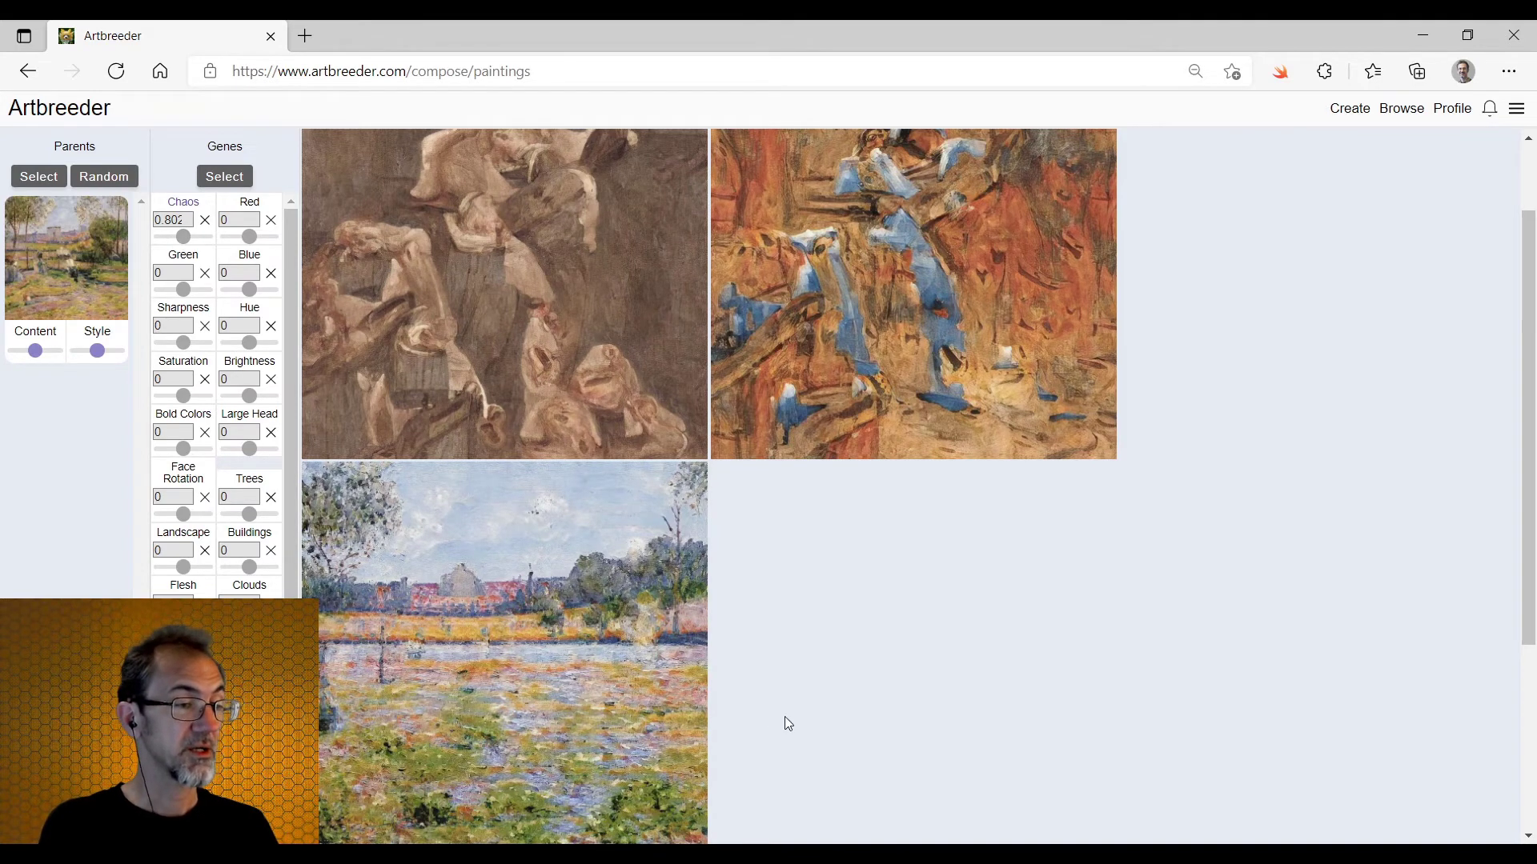
scroll(824, 665, "down", 1)
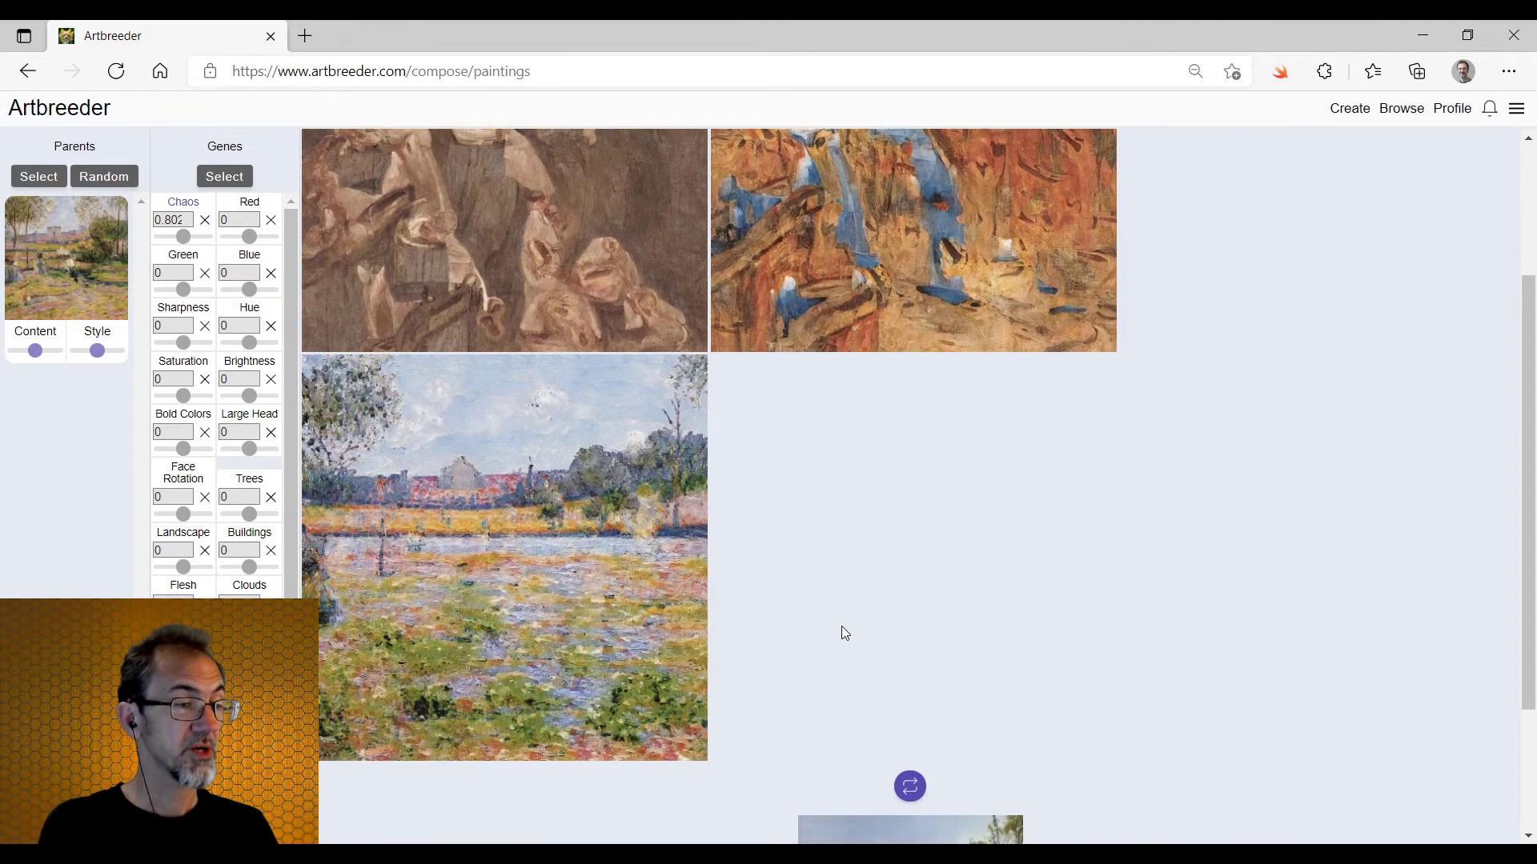
- Save the river landscape option and open its own page
left_click(485, 505)
scroll(902, 459, "down", 1)
scroll(672, 439, "up", 1)
scroll(669, 440, "down", 2)
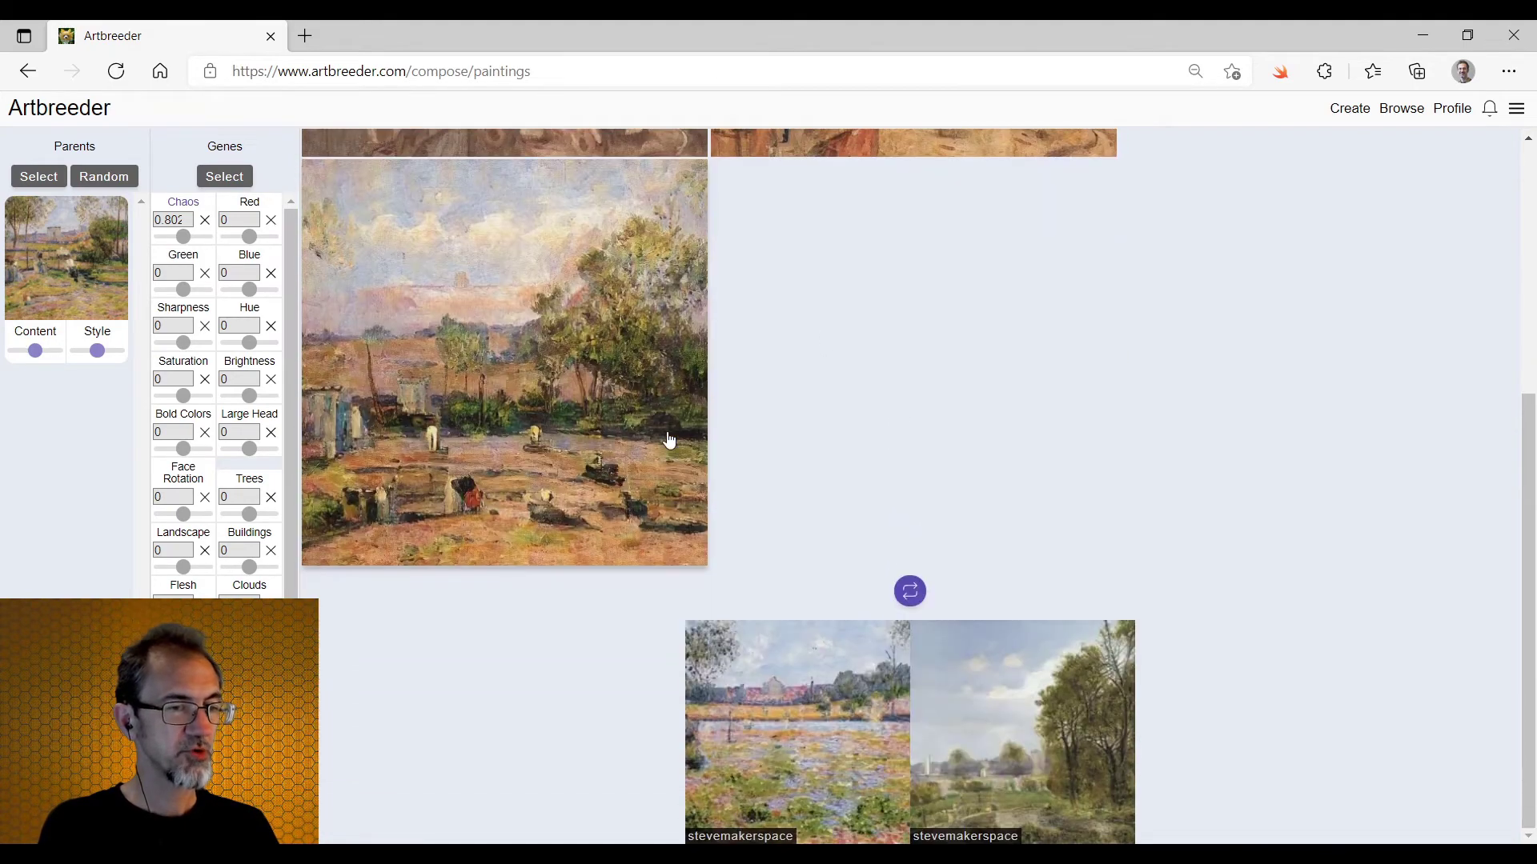
mouse_move(782, 671)
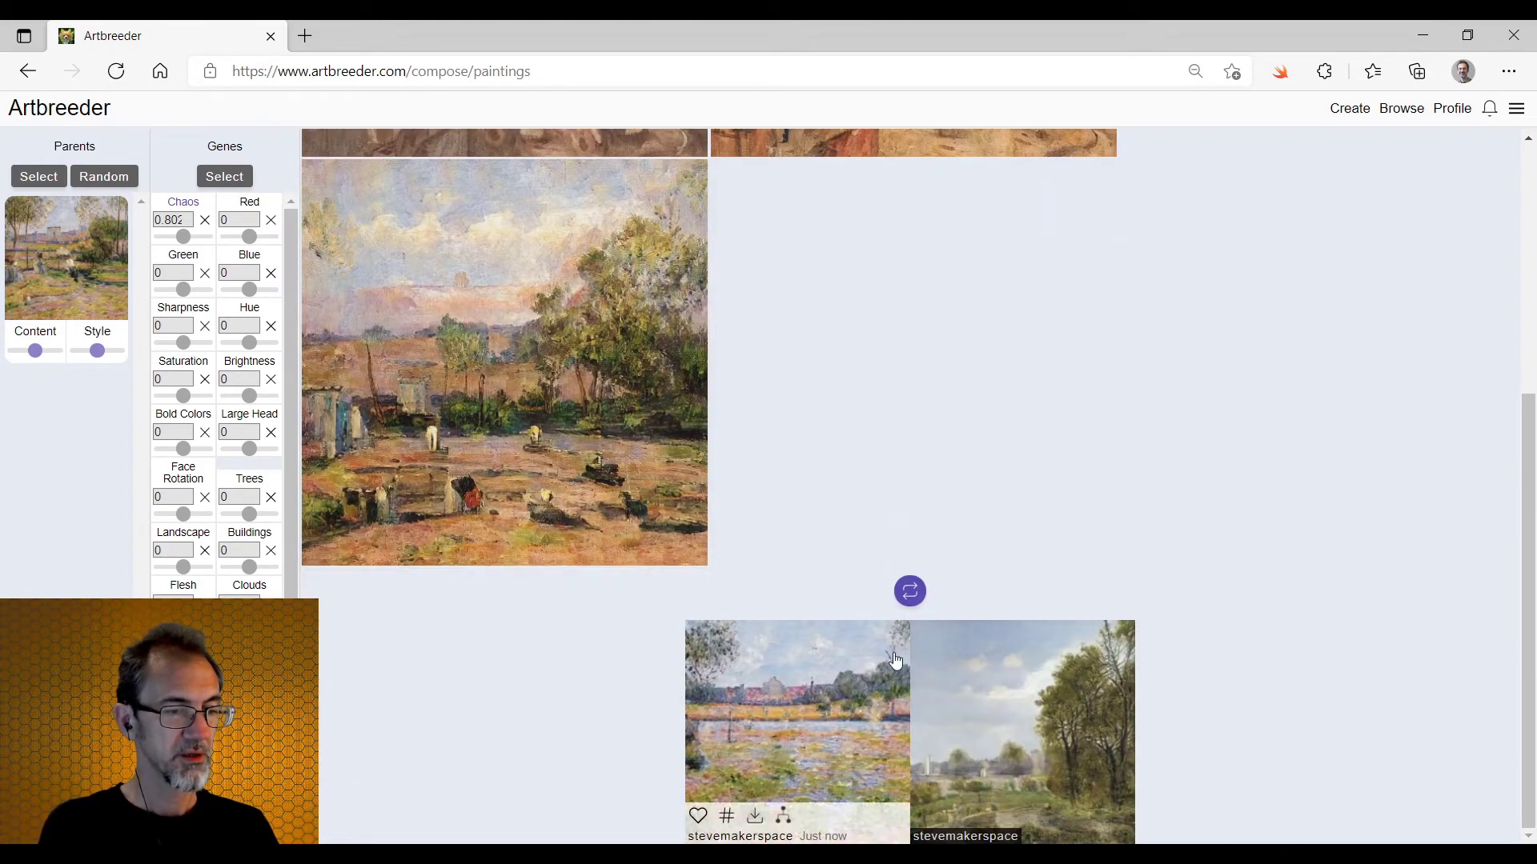
left_click(797, 712)
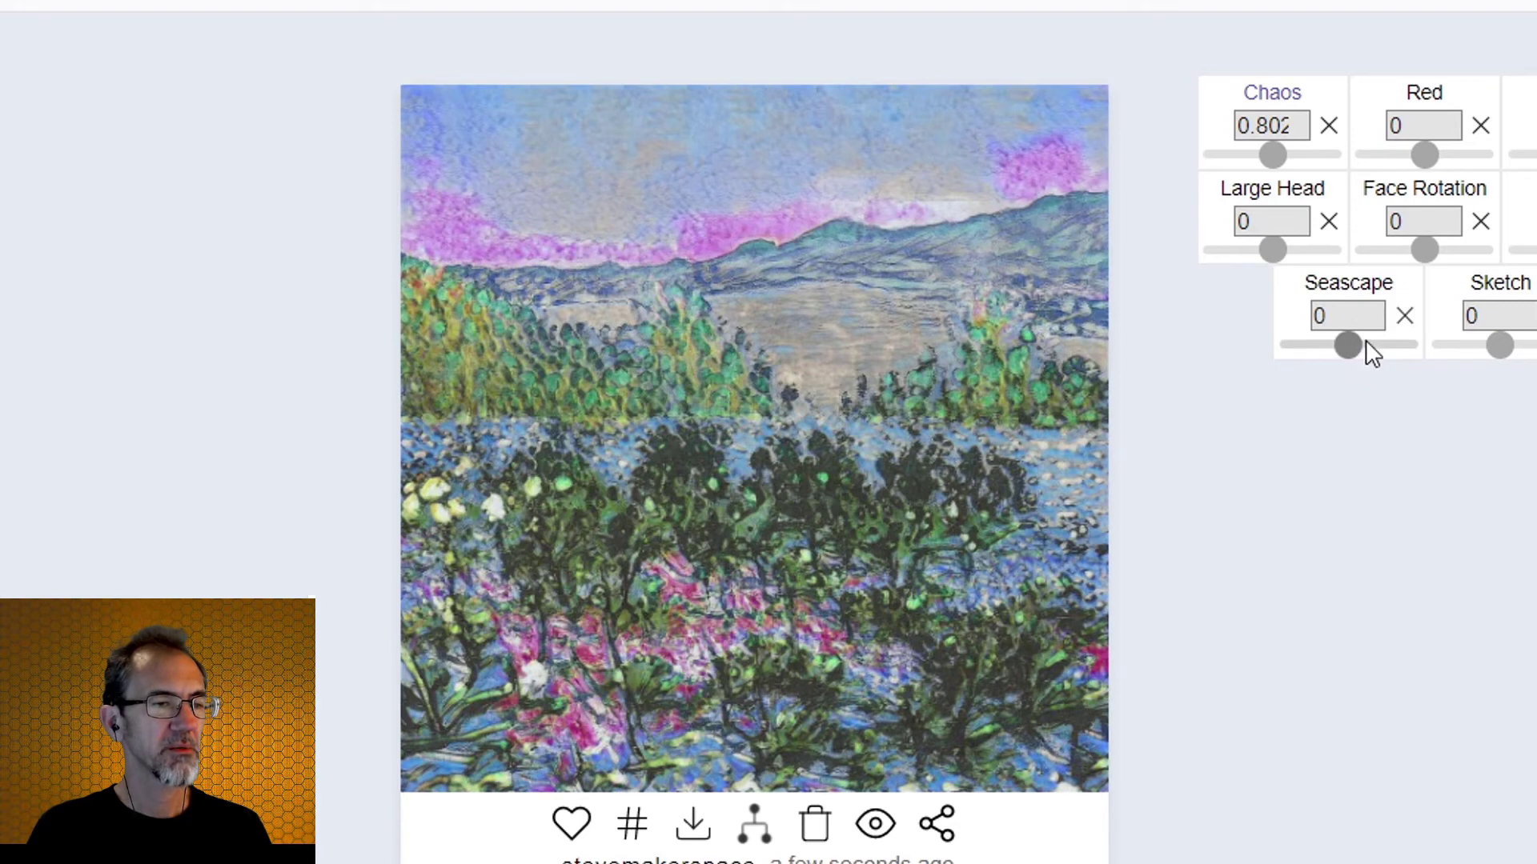
- Raise the Seascape gene to 0.55, then set it to -0.35
left_click(1364, 342)
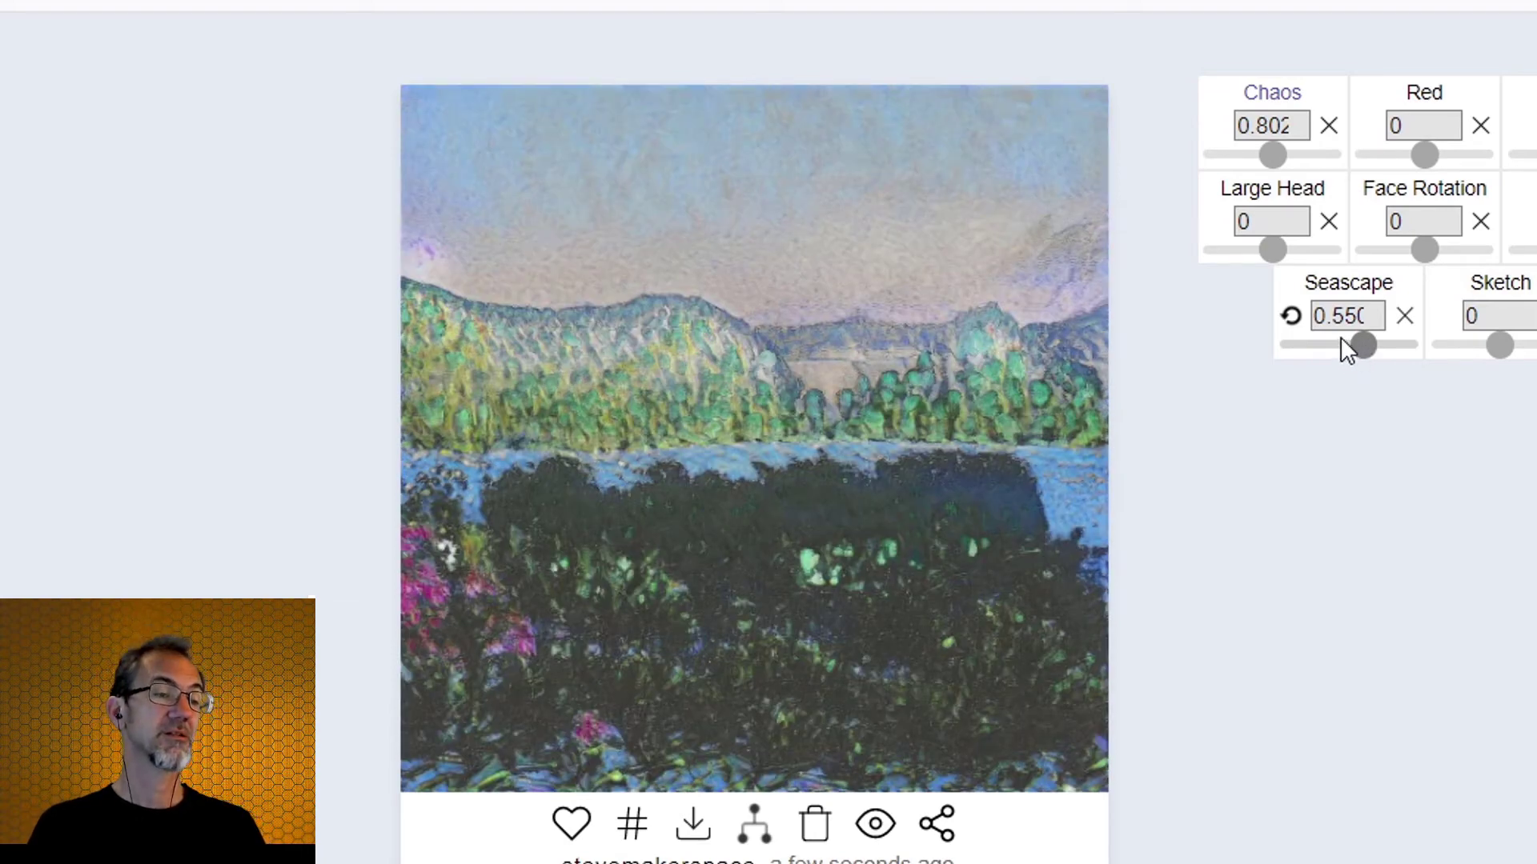
left_click(1340, 344)
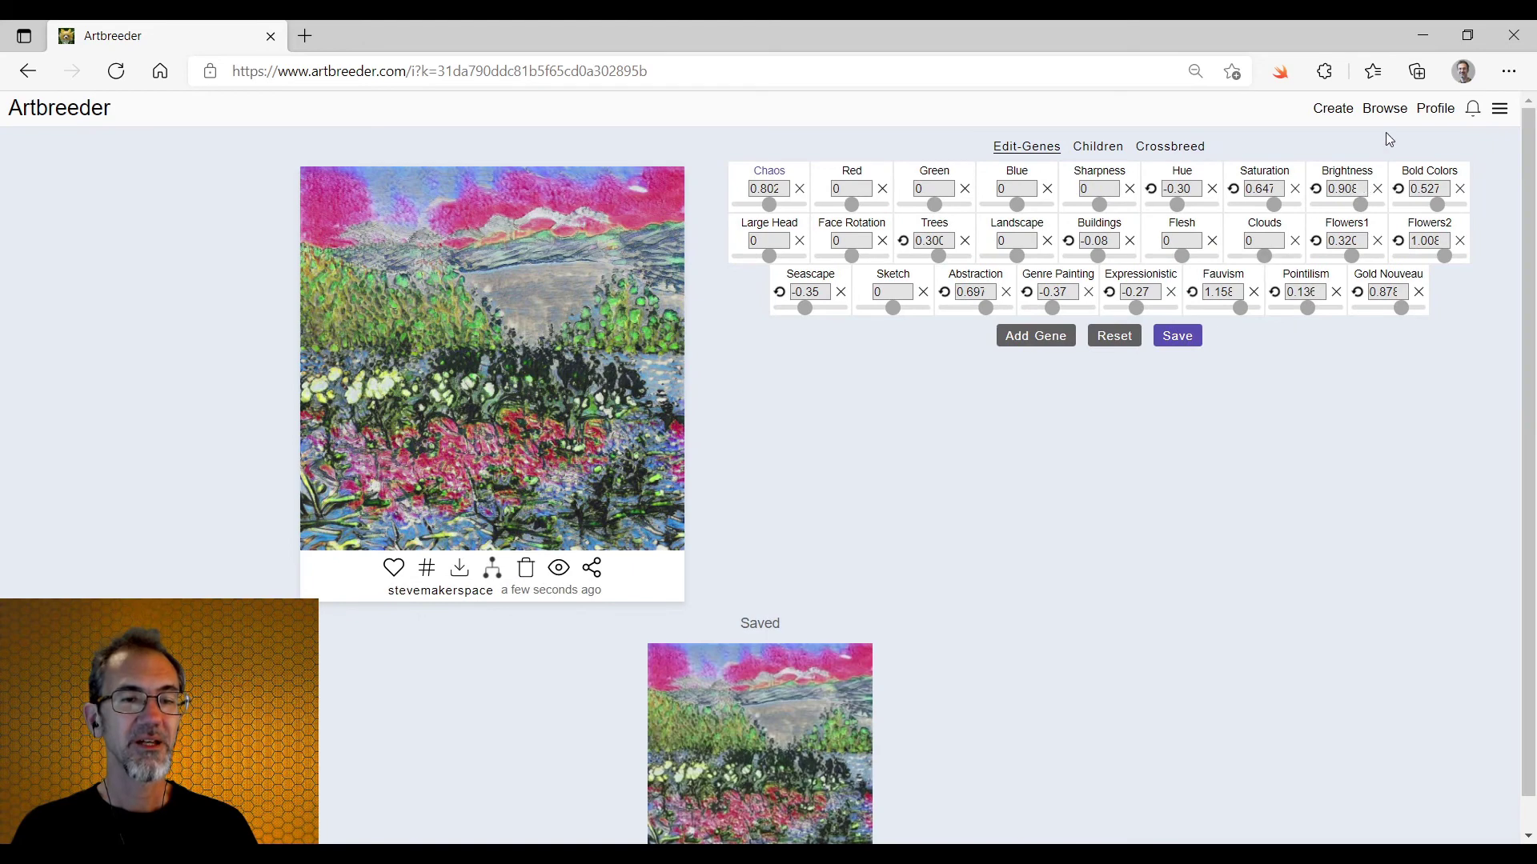
- Rename the saved painting to 'Expressionist Flower' and go to the Create page
scroll(964, 654, "down", 1)
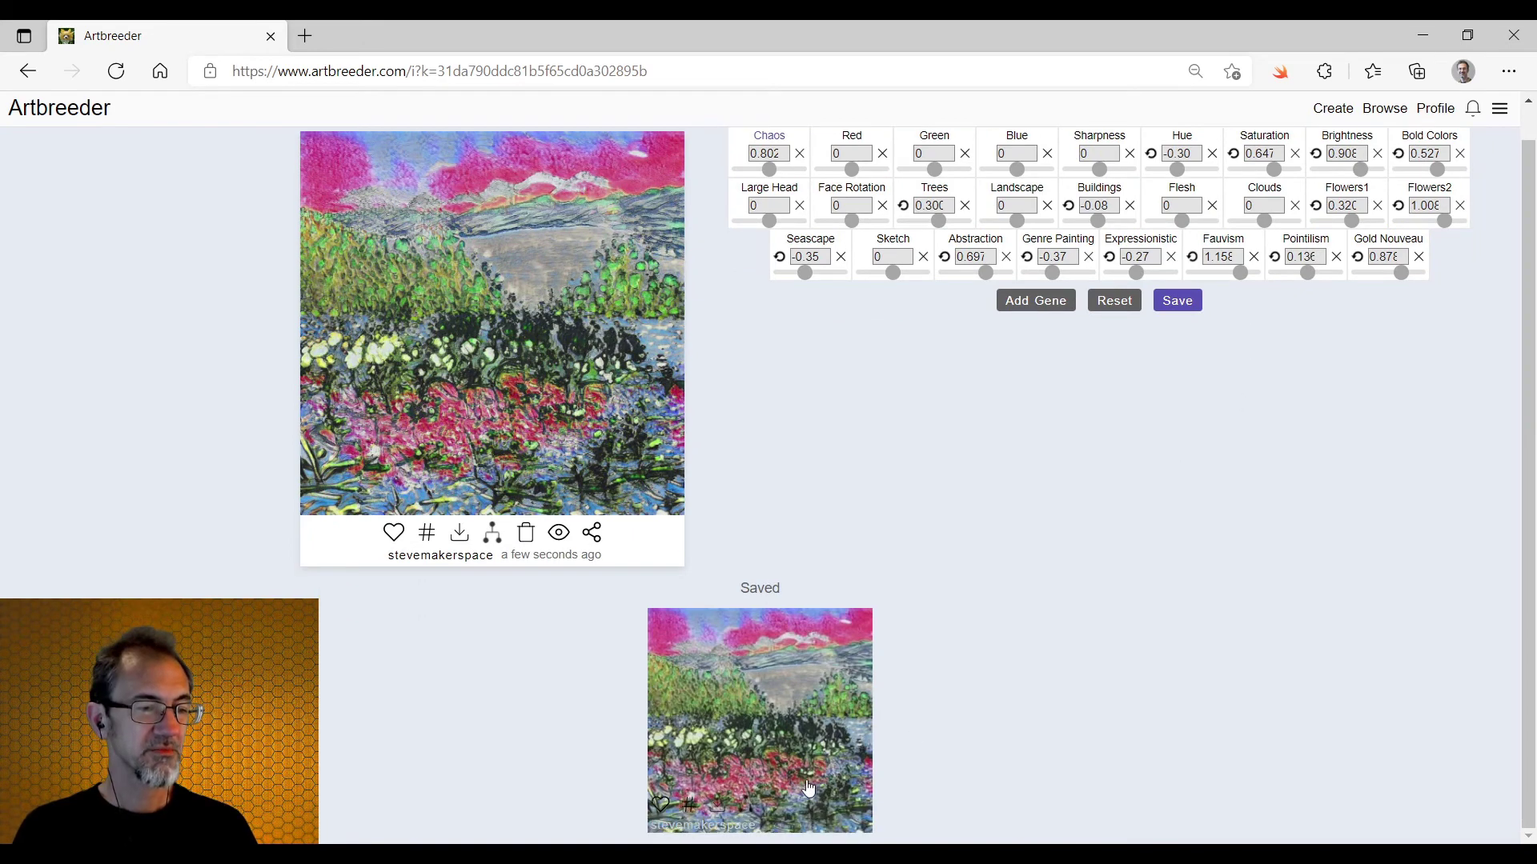
left_click(714, 835)
type("Flowers")
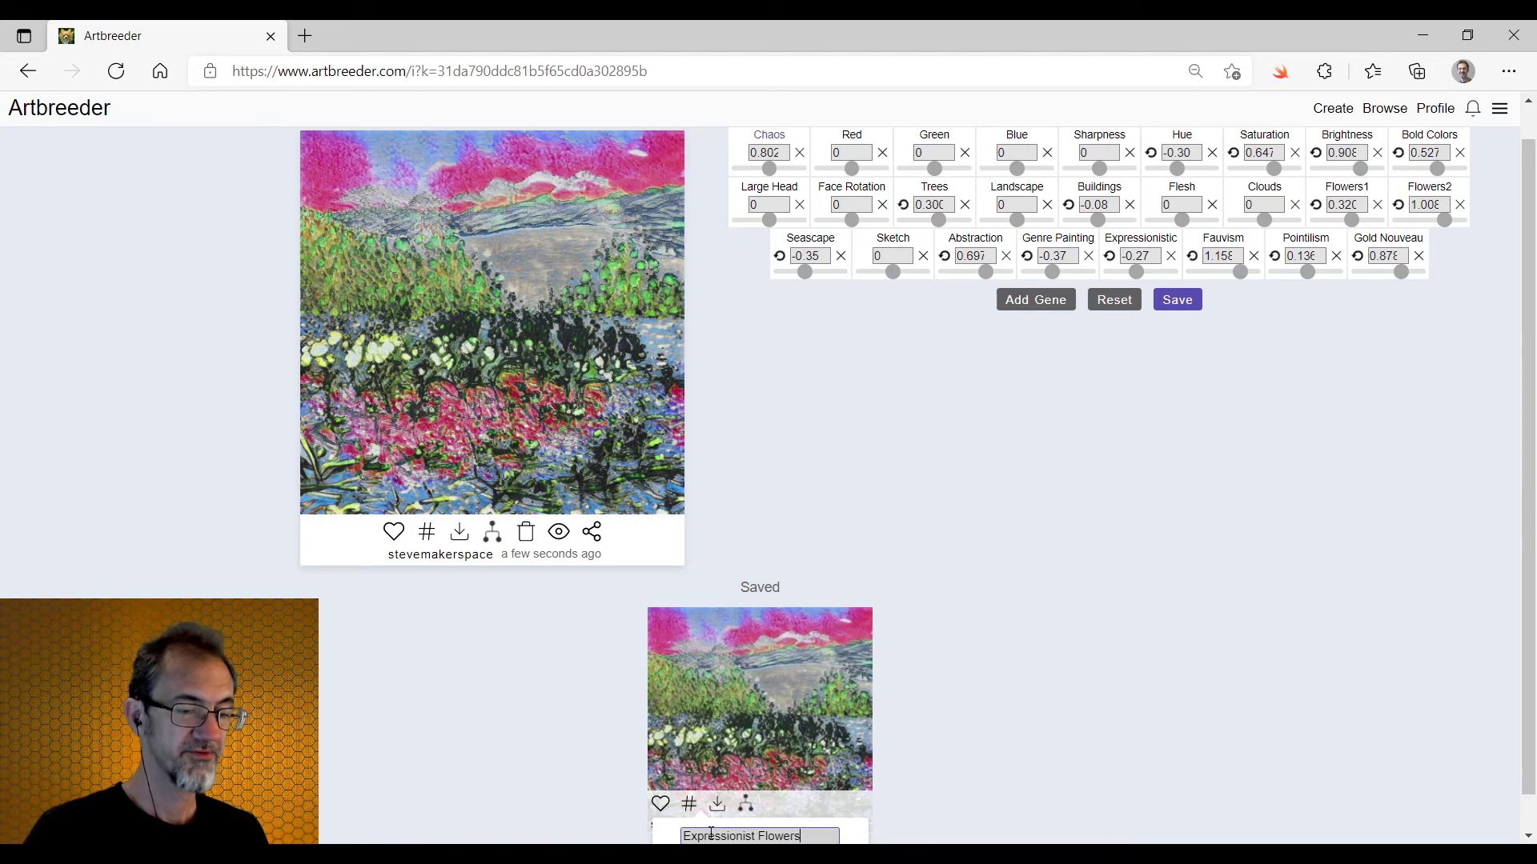
key("Return")
left_click(1333, 108)
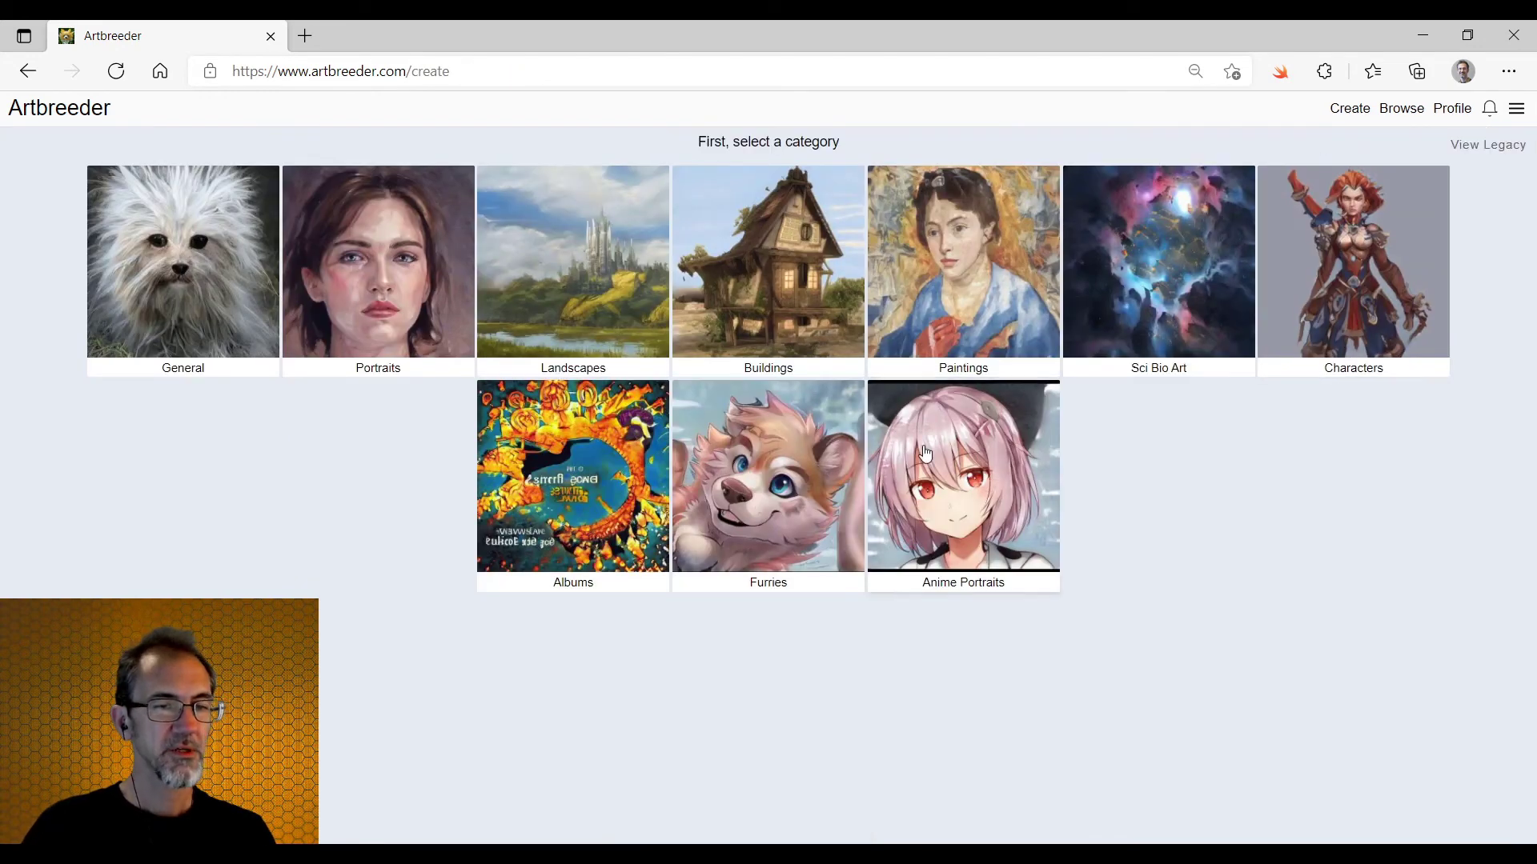
- Compose a new character in the Characters category and scroll to the dark-coated woman
left_click(1402, 274)
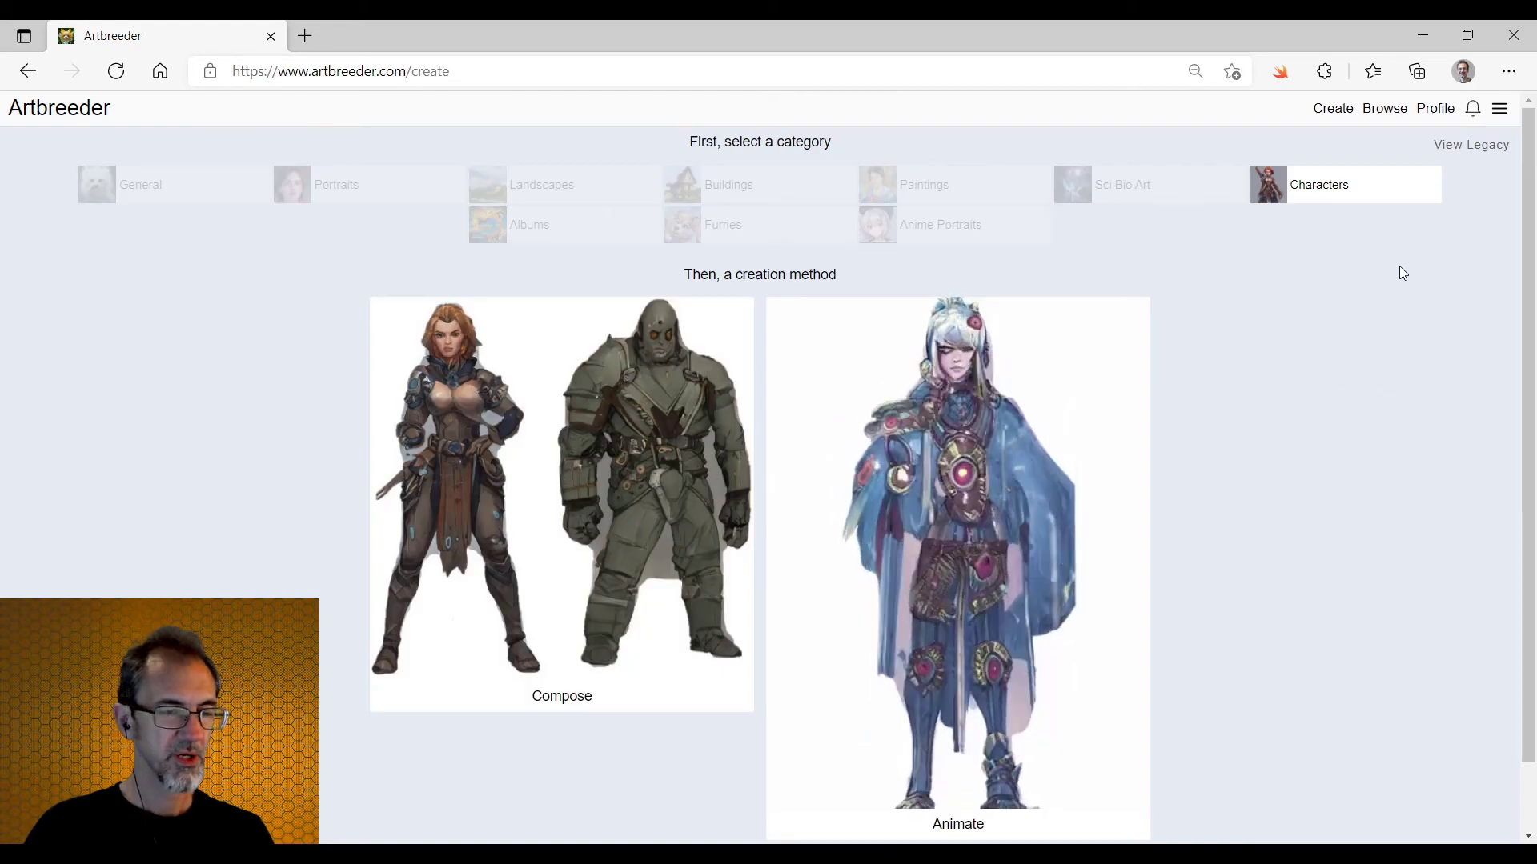
left_click(598, 409)
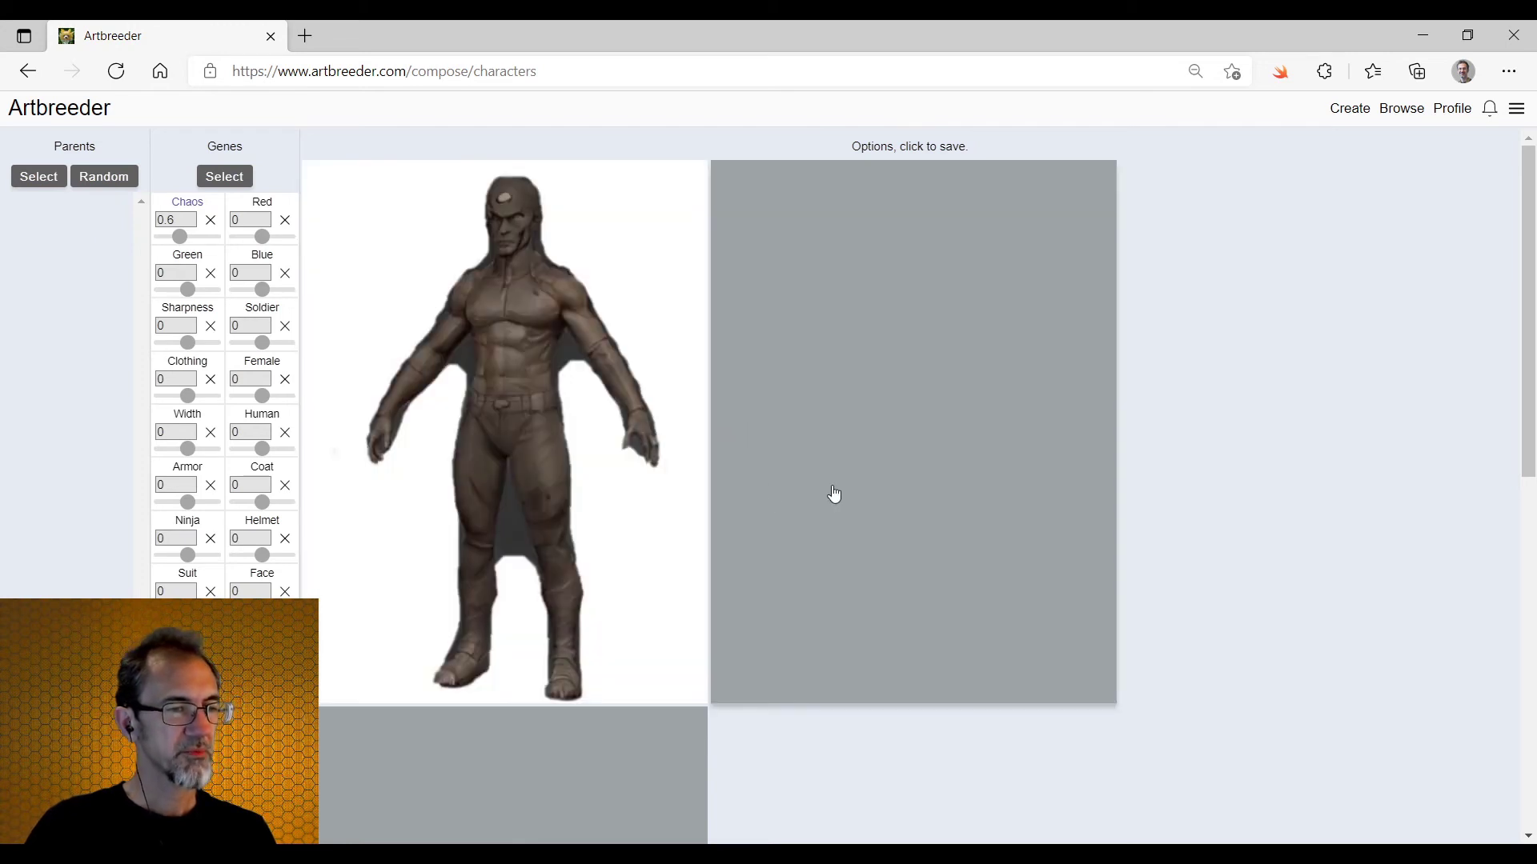
scroll(834, 493, "down", 6)
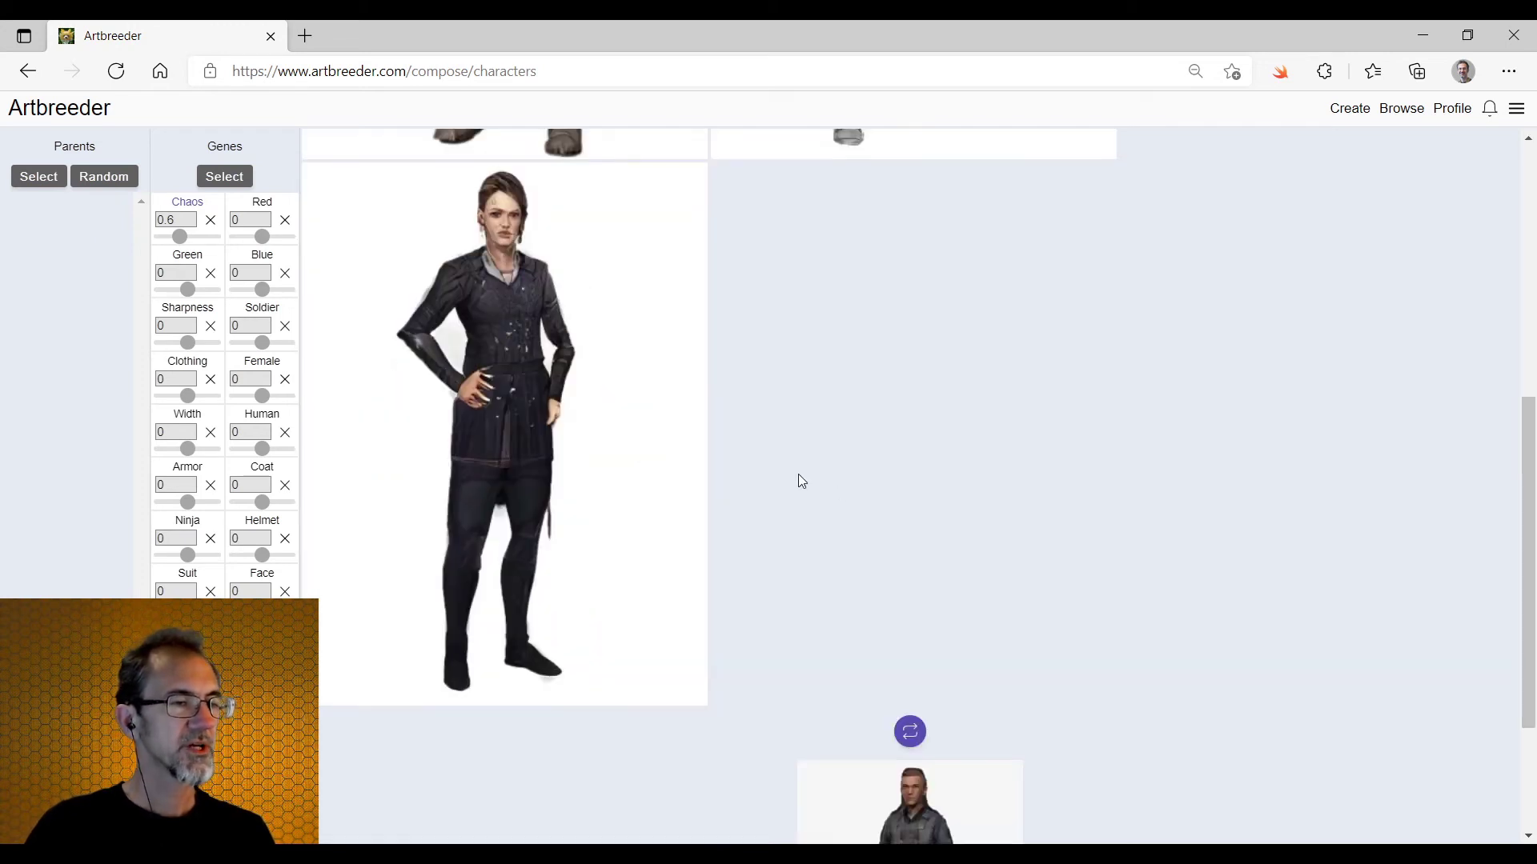
- Open the female character and set Armor 2.64, Female 5.28 and Human 1.6
left_click(620, 340)
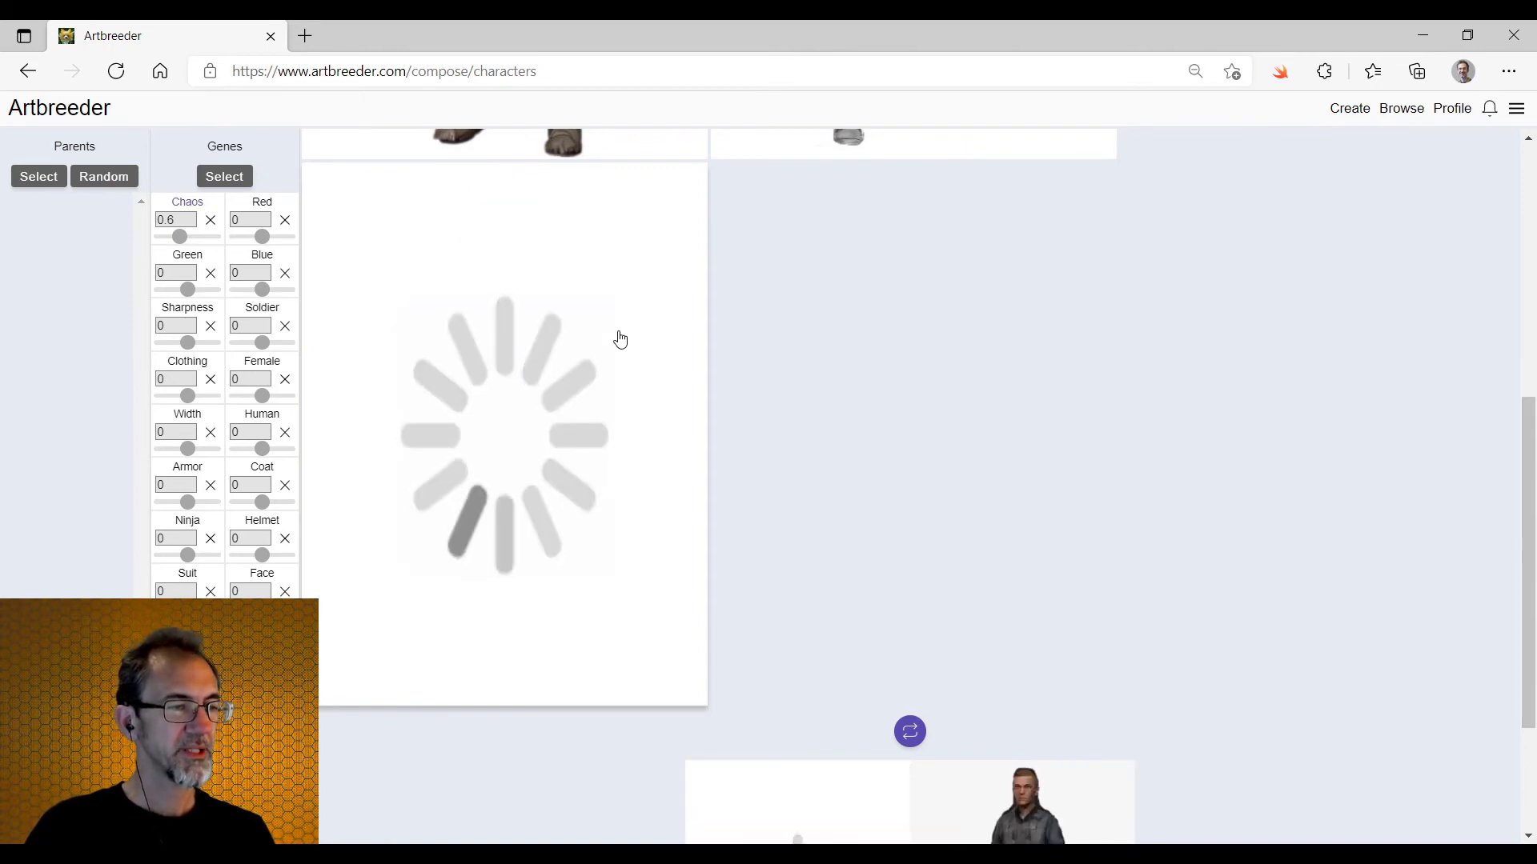
left_click_drag(865, 256, 869, 257)
scroll(904, 508, "up", 3, "ctrl")
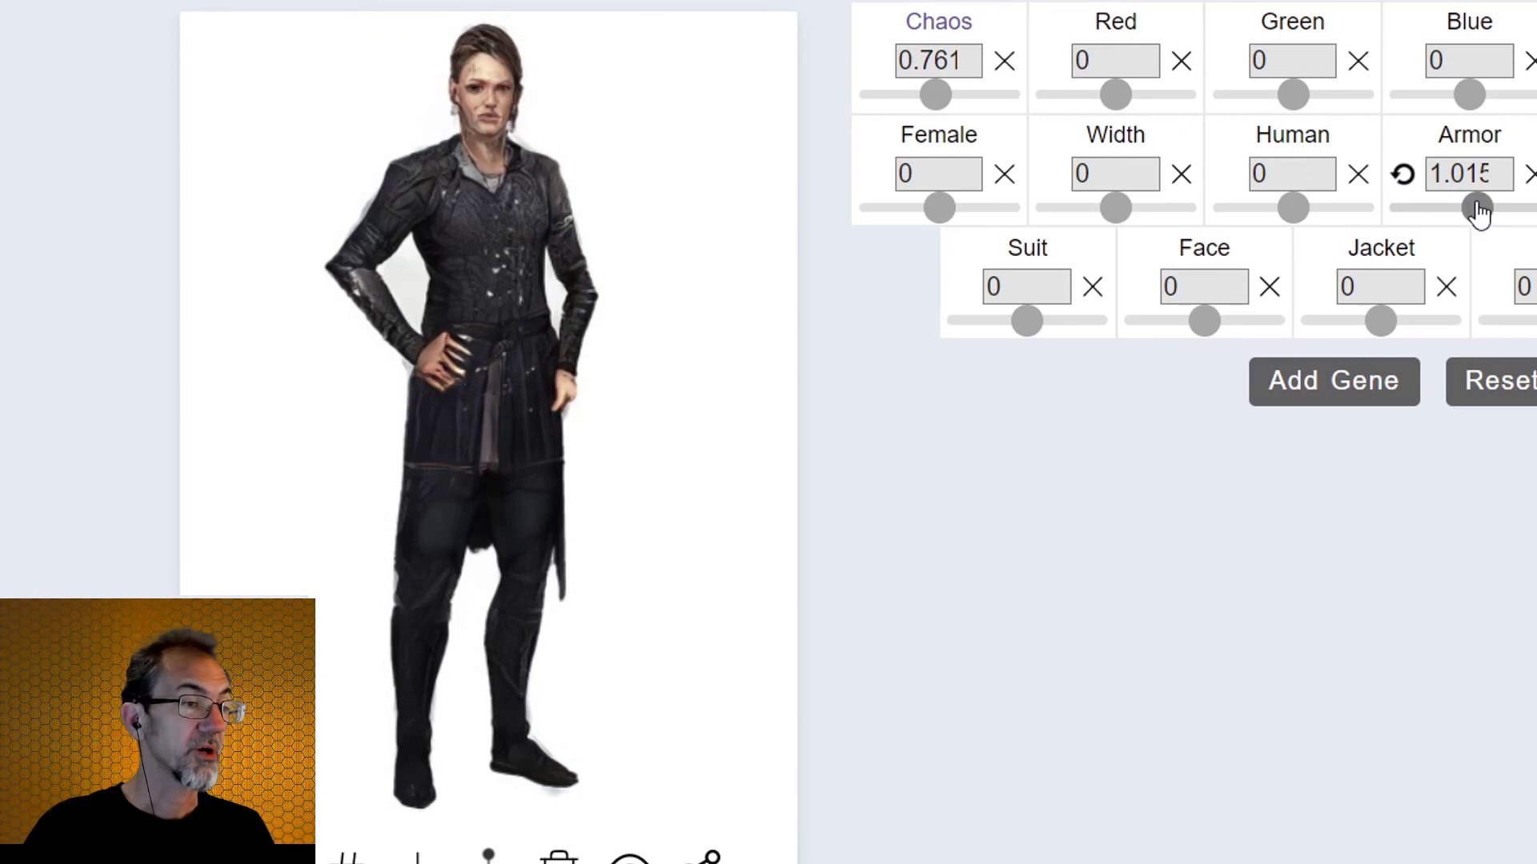
left_click_drag(1478, 212, 1494, 212)
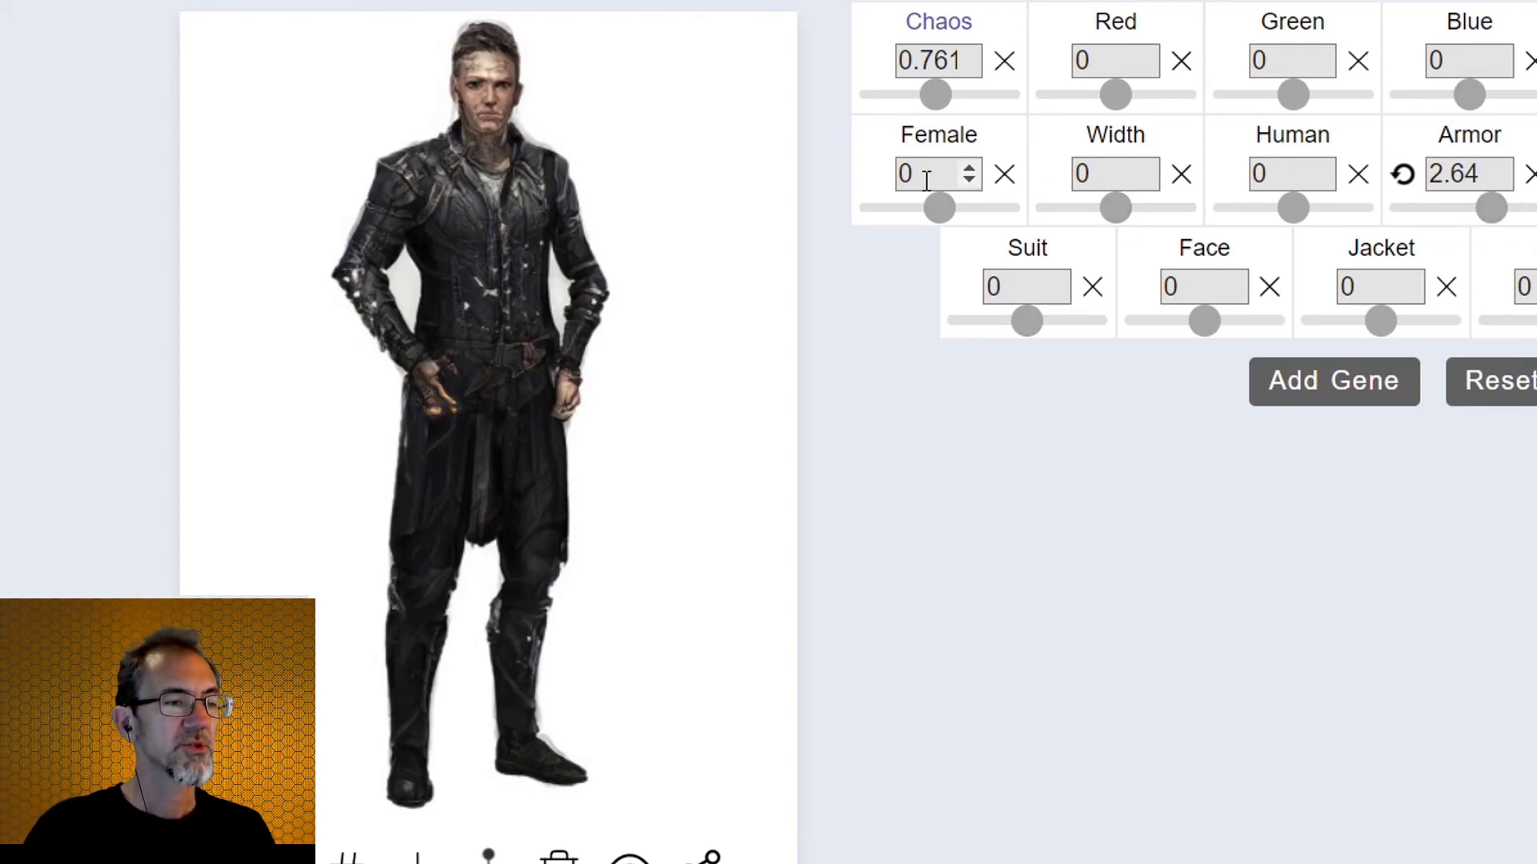
left_click_drag(942, 210, 985, 205)
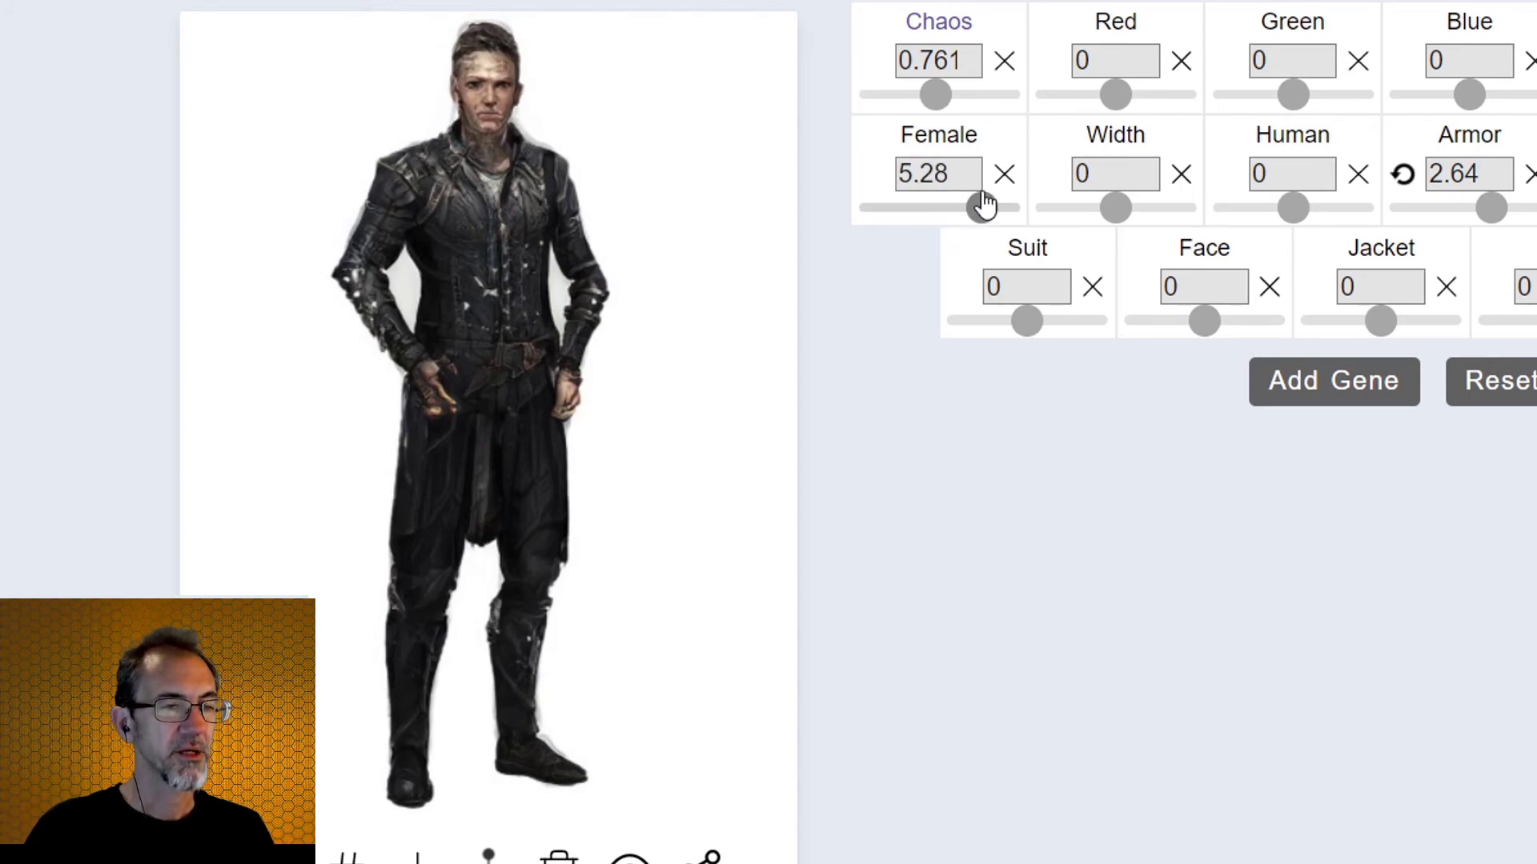
left_click_drag(984, 204, 985, 205)
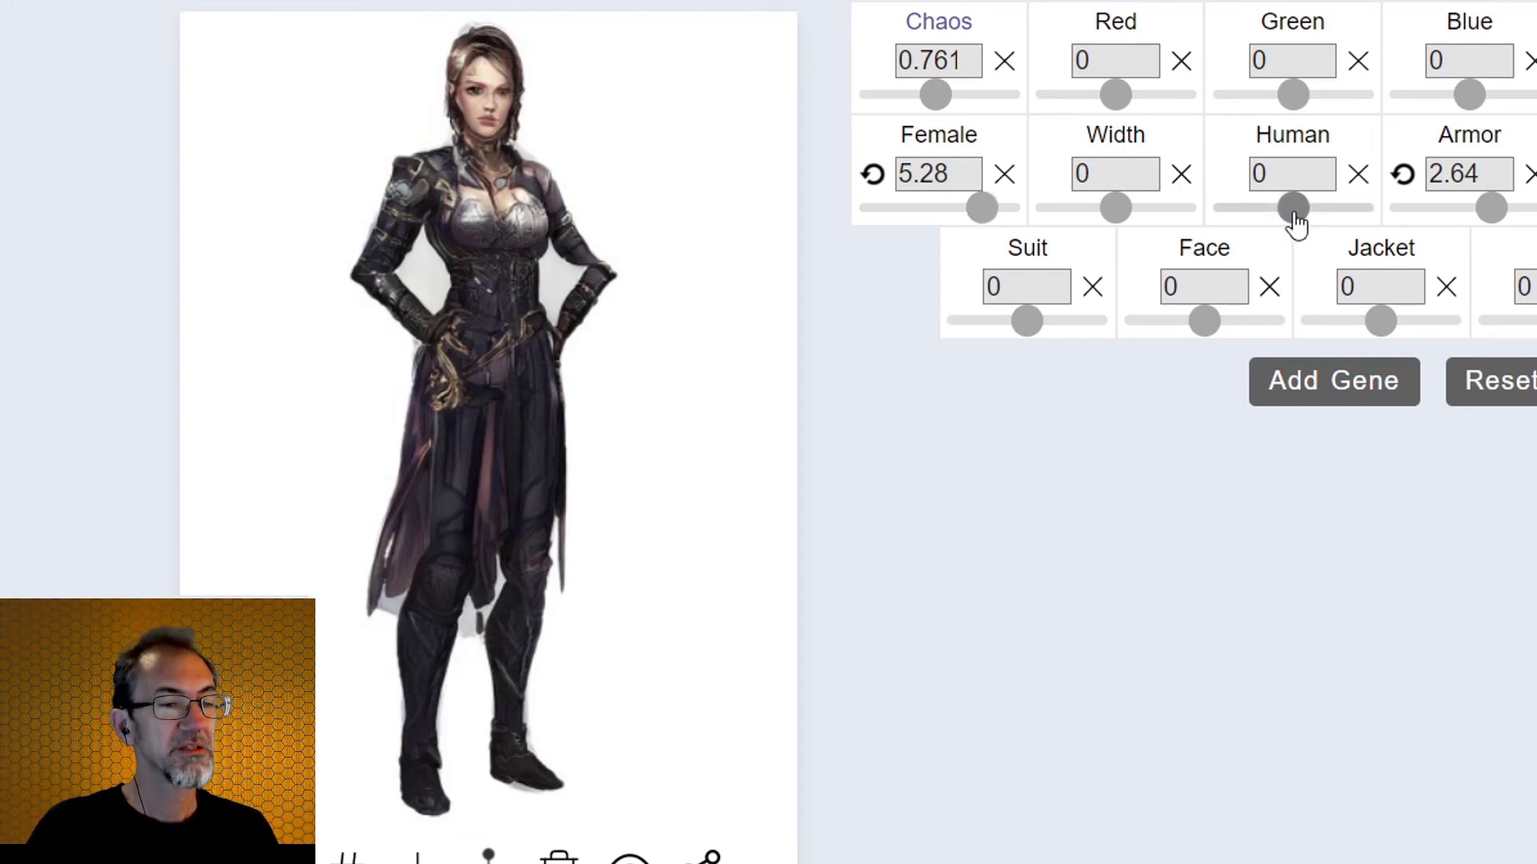
left_click_drag(1292, 210, 1327, 222)
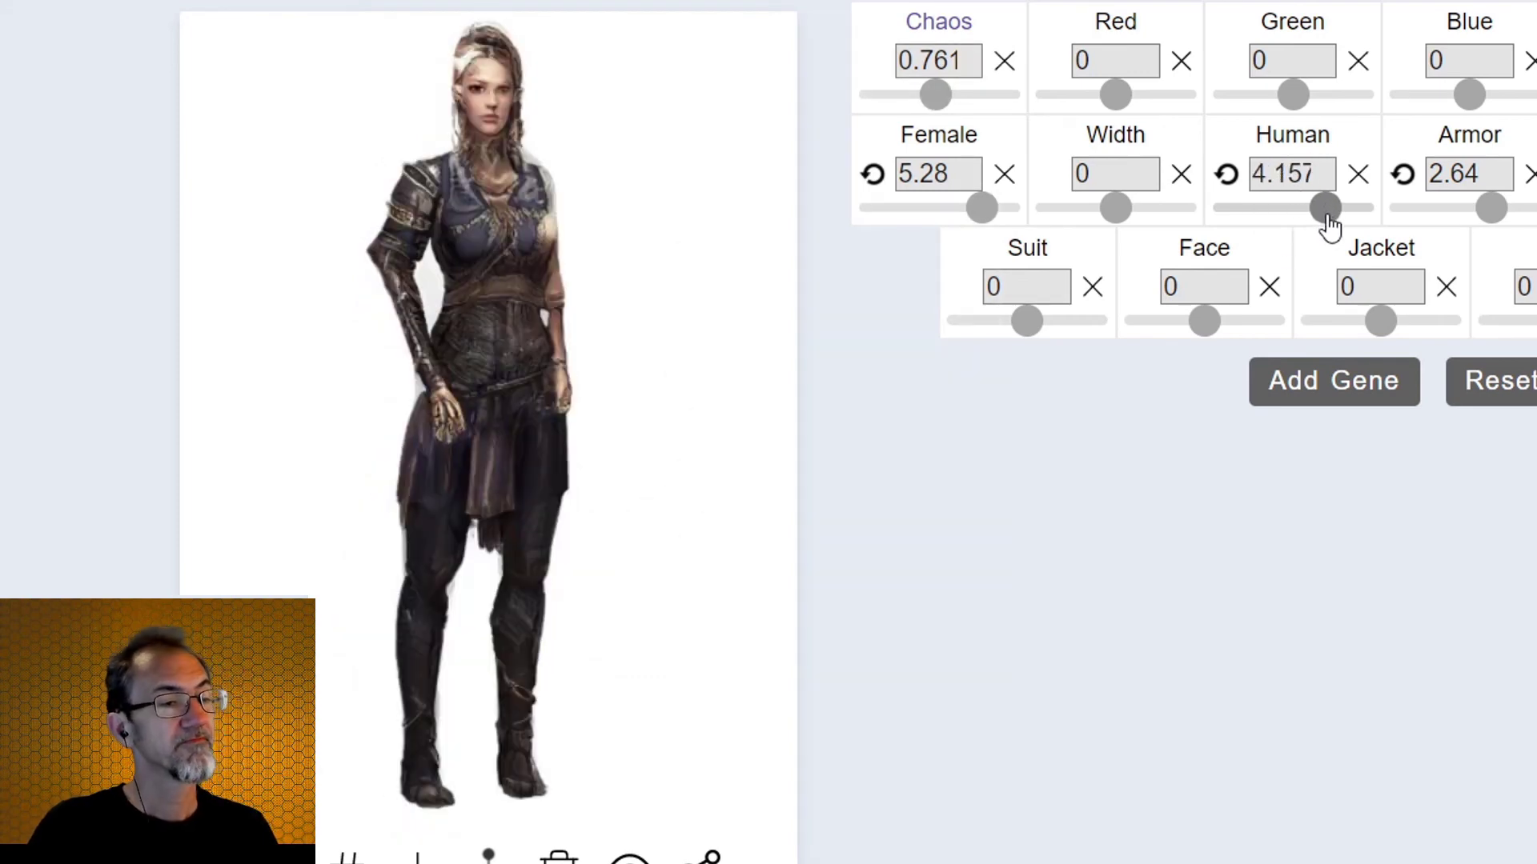
left_click_drag(1330, 221, 1303, 227)
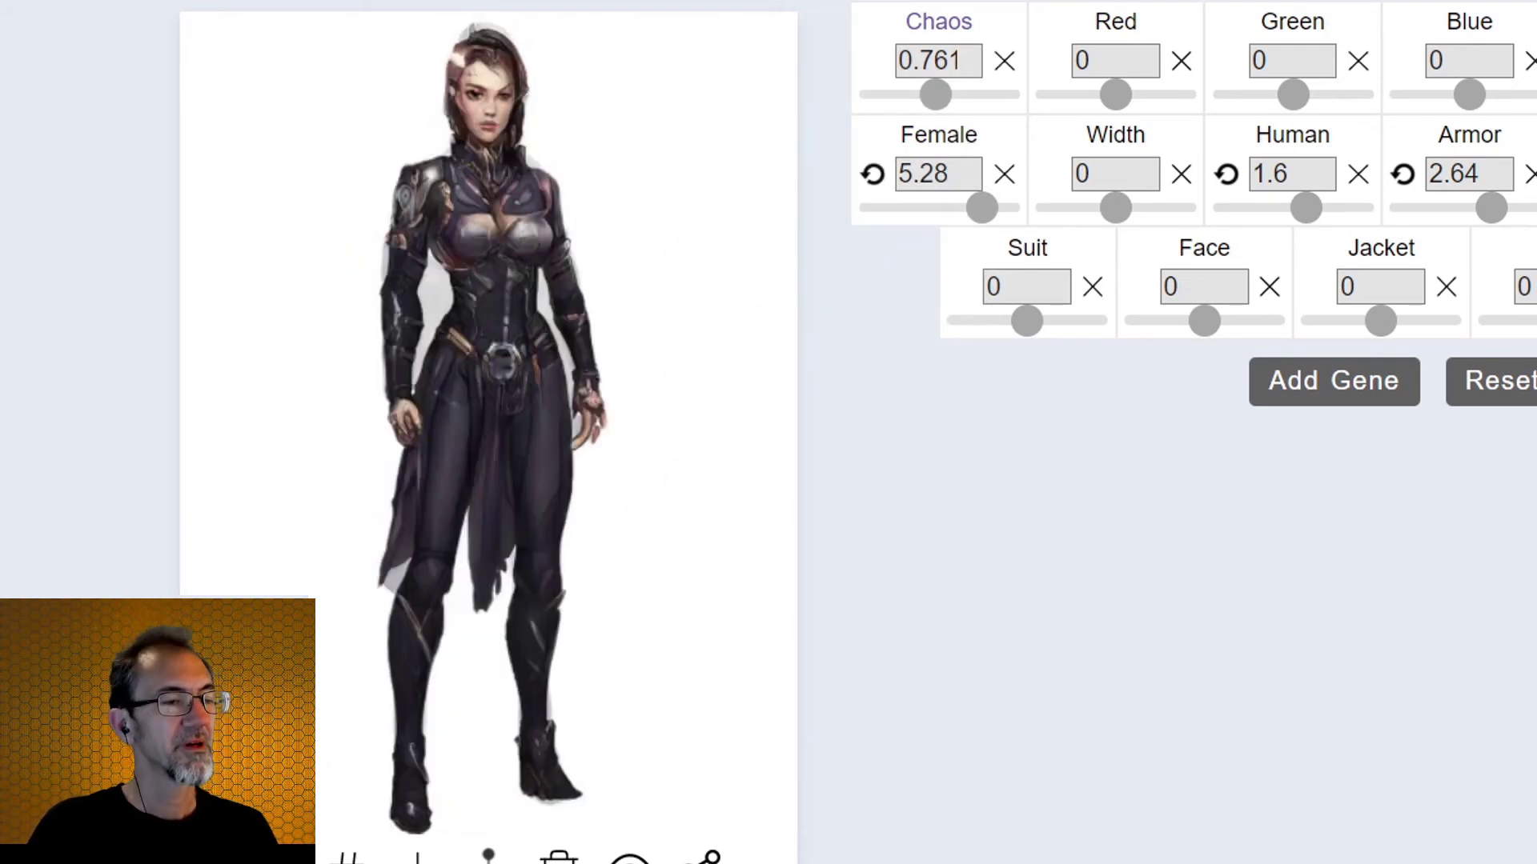
- Recolour the suit blue with Red 5.357, Green -4.48, Blue 3.44 and a hue shift, then enlarge it
left_click(1311, 94)
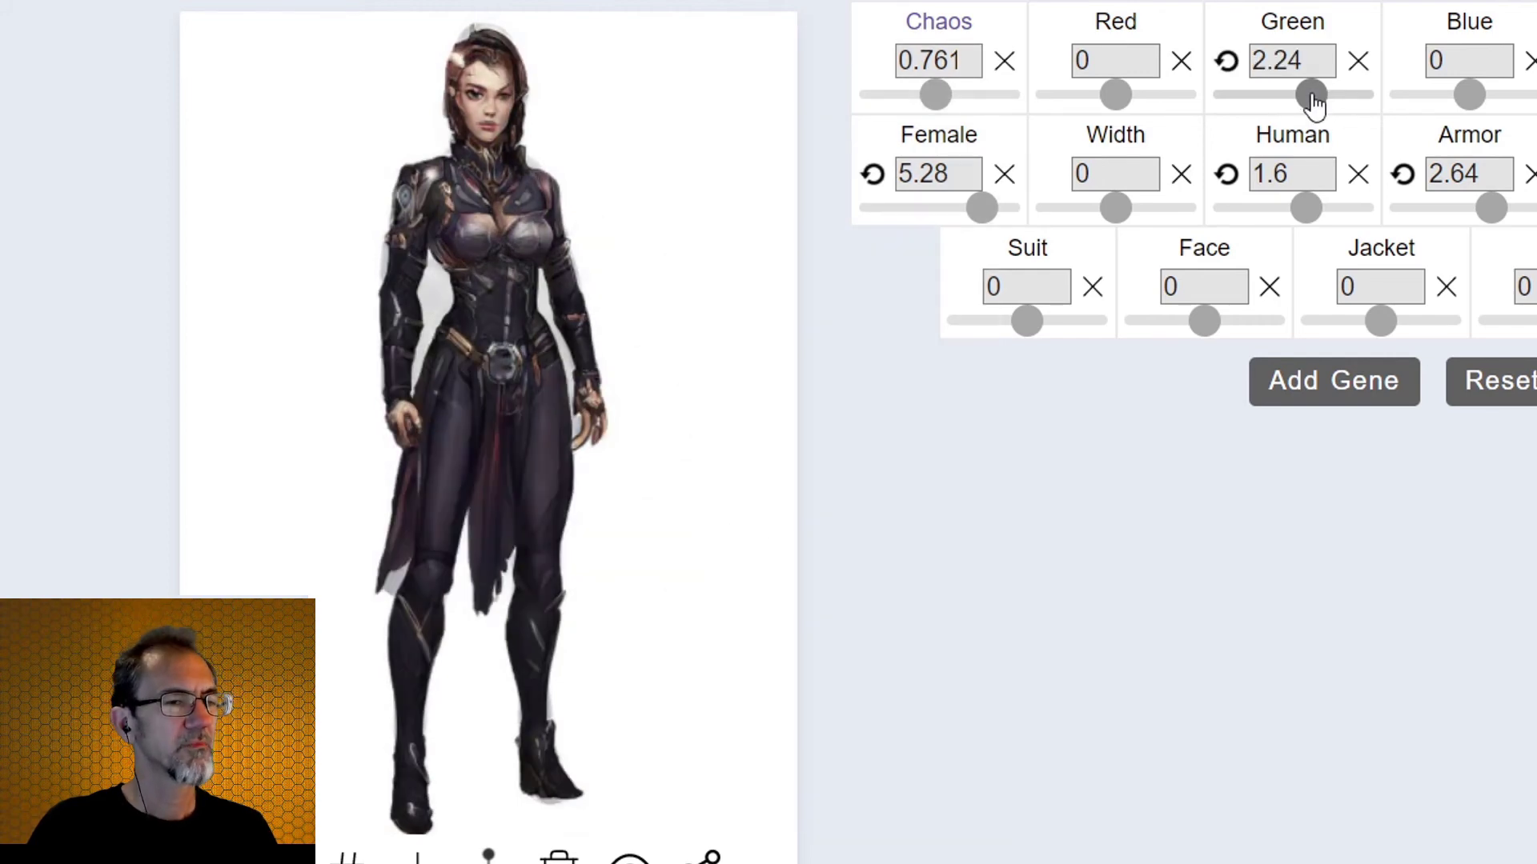
left_click(1497, 95)
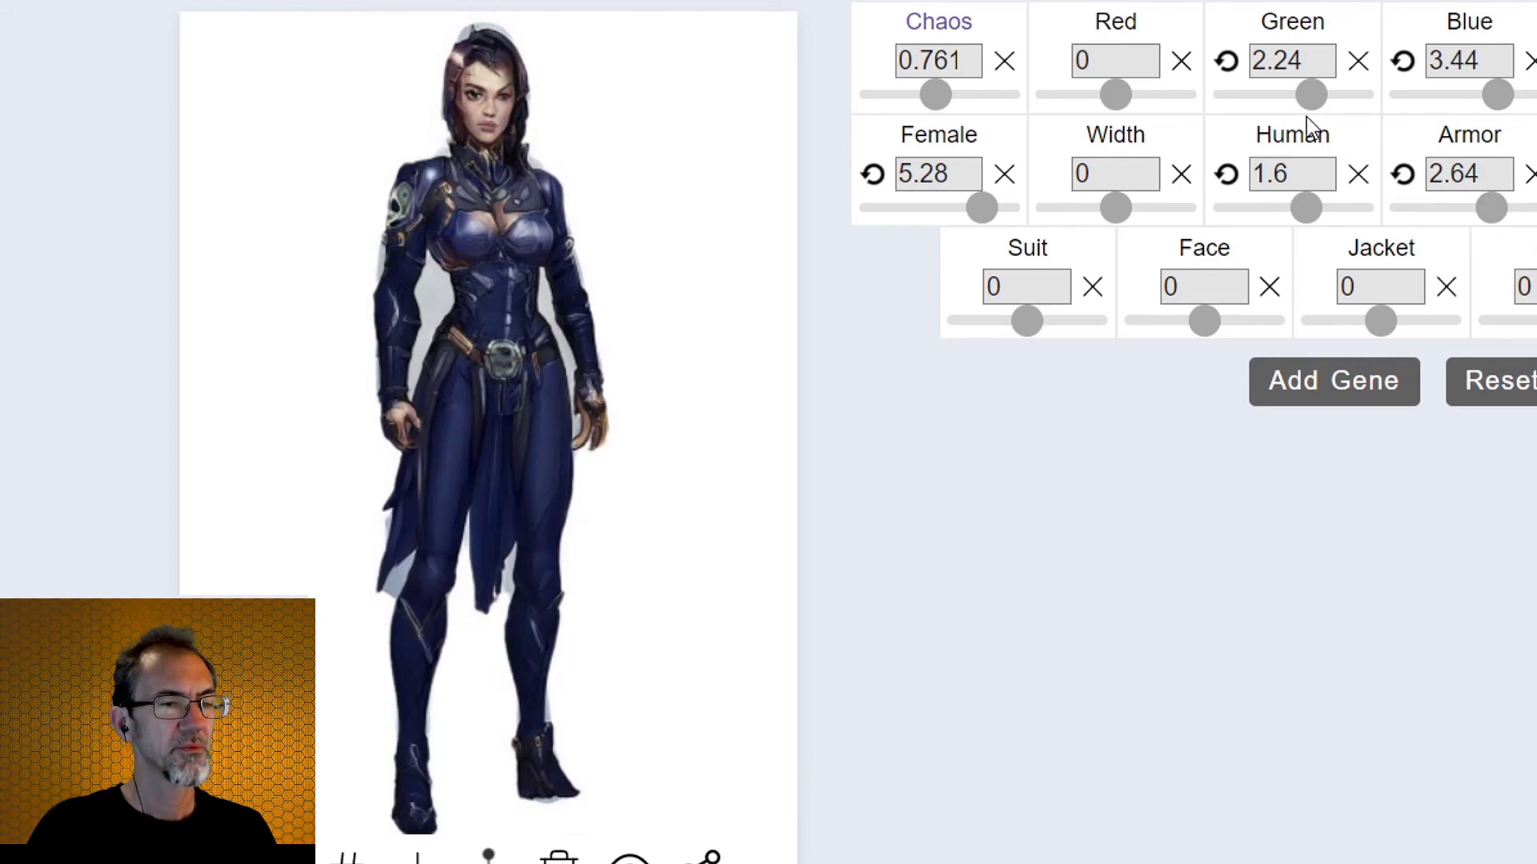
left_click(1257, 91)
left_click(1074, 95)
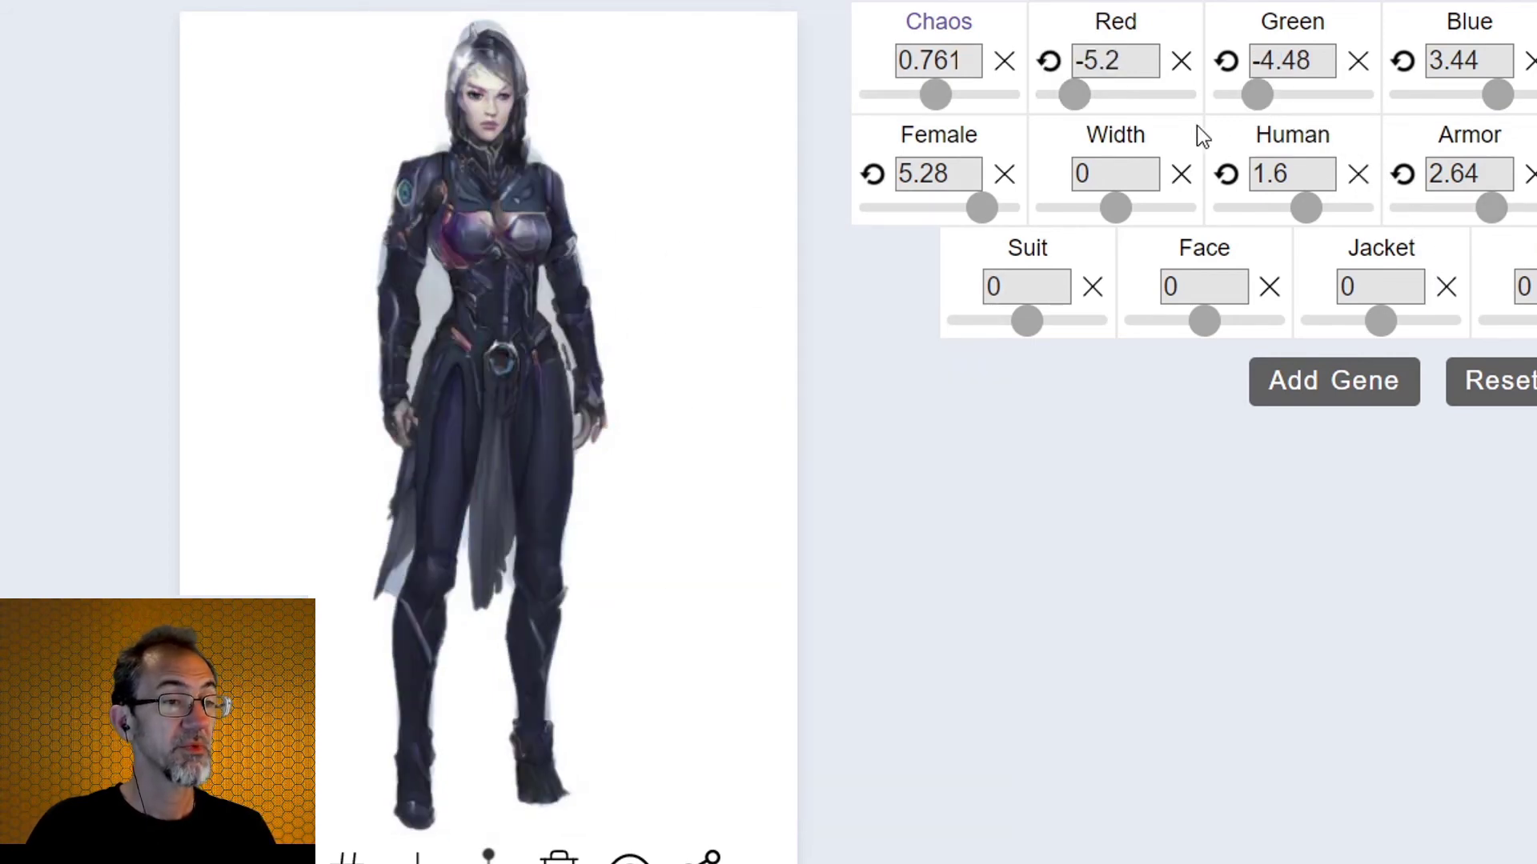
left_click(1158, 94)
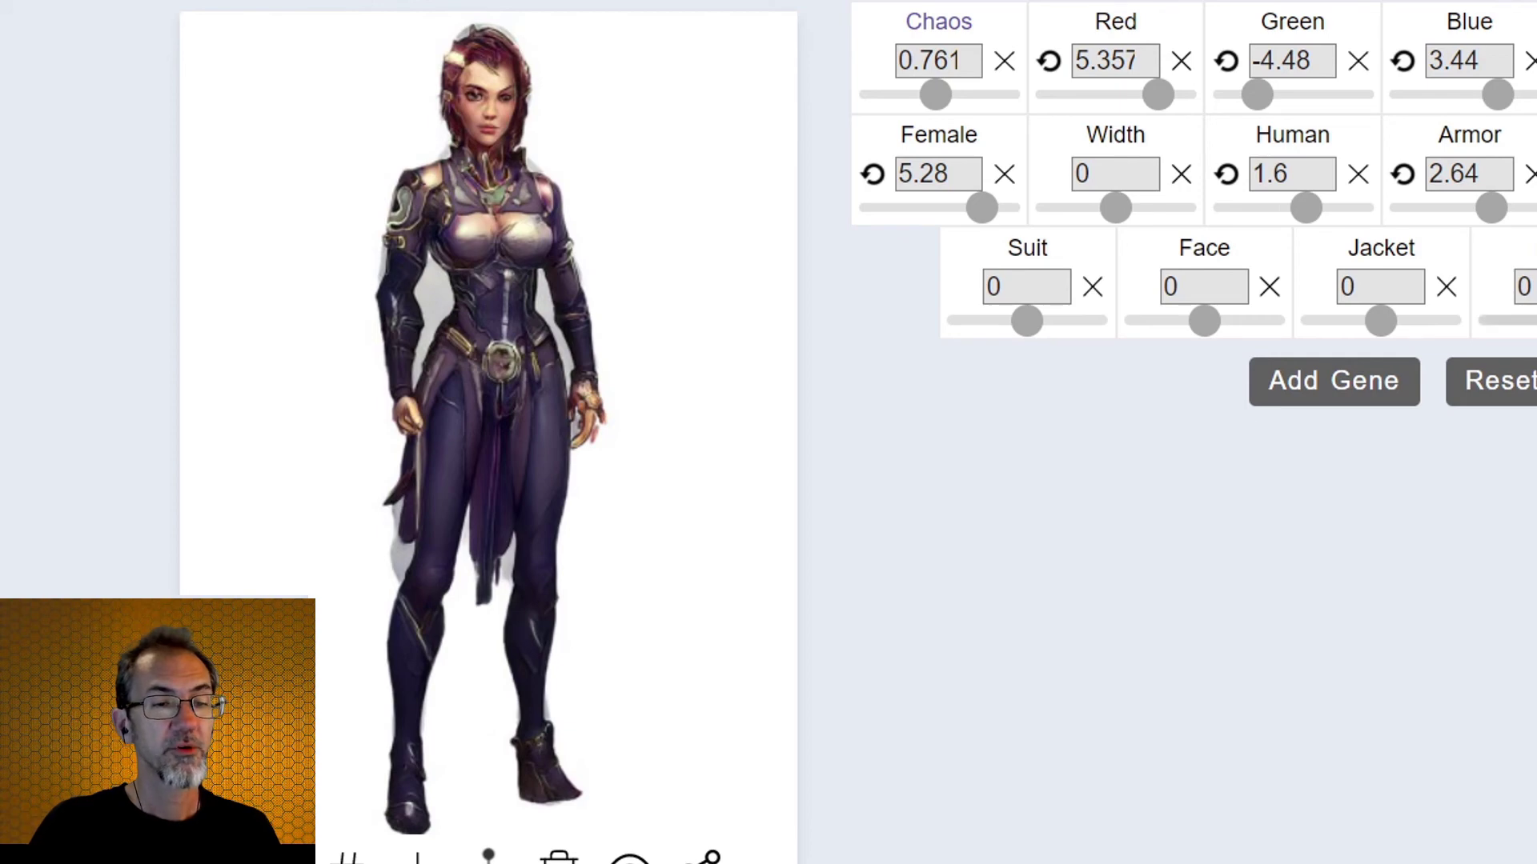
left_click(1529, 323)
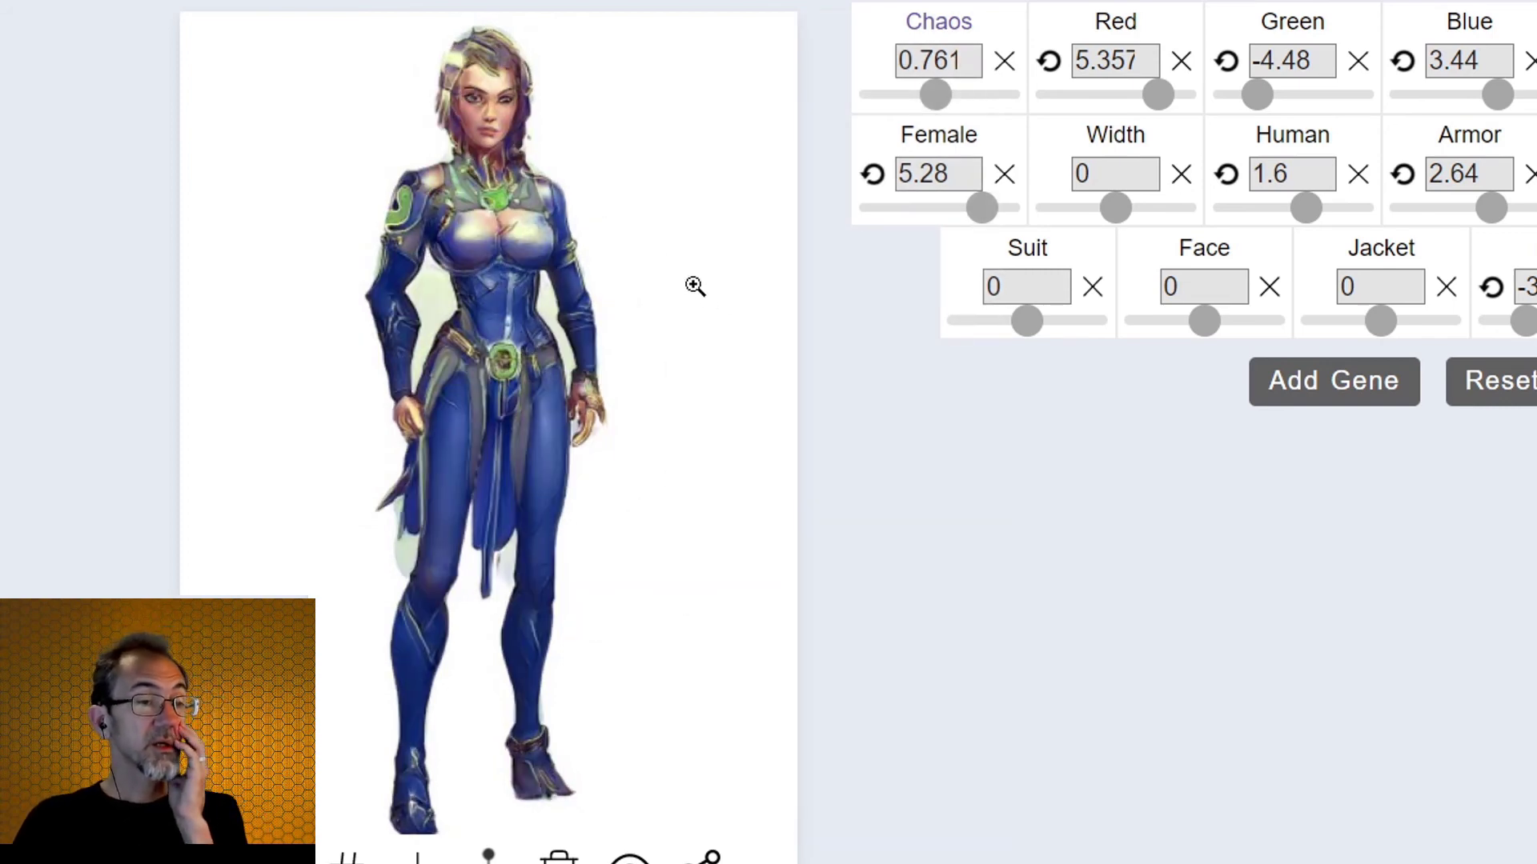
left_click(689, 285)
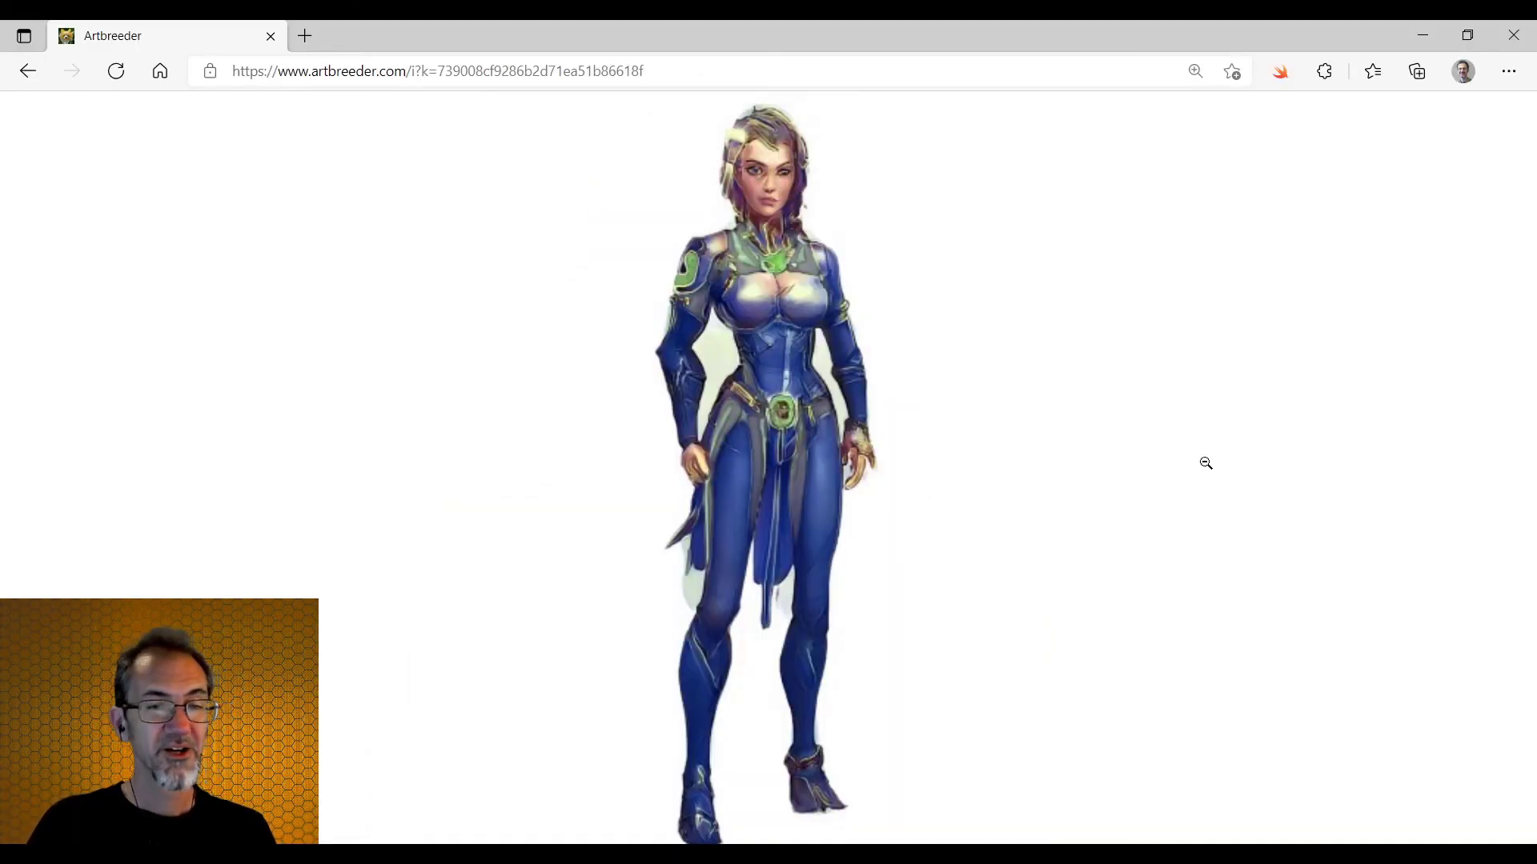
- Close the enlarged image to return to the saved blue-suited character's gene editor
left_click(1019, 445)
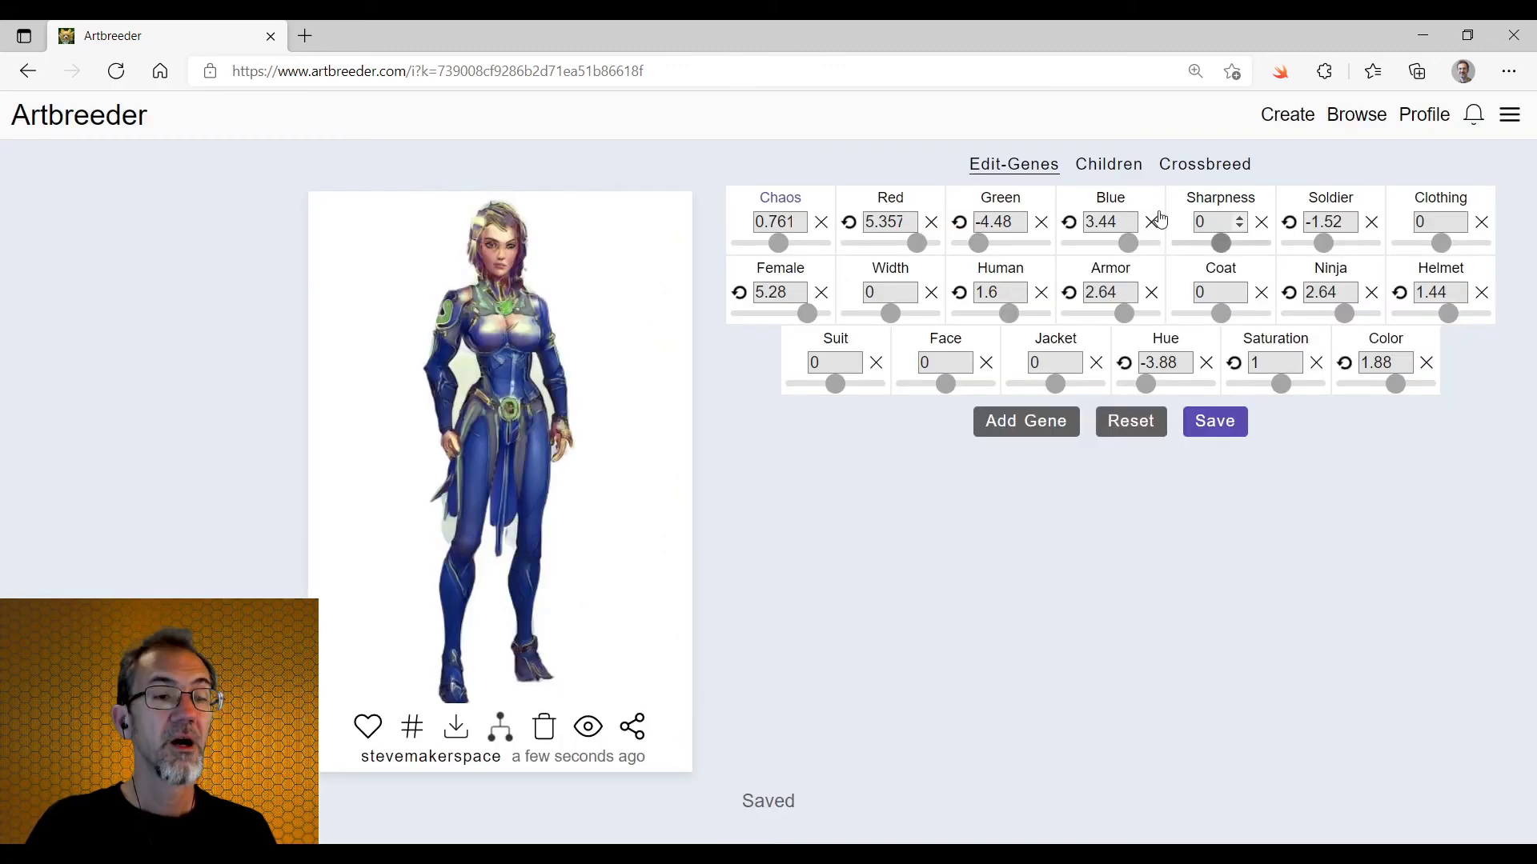
- Open the left parent's gene page, the dark-coated woman with Chaos 0.761 and other genes at 0
left_click(1124, 172)
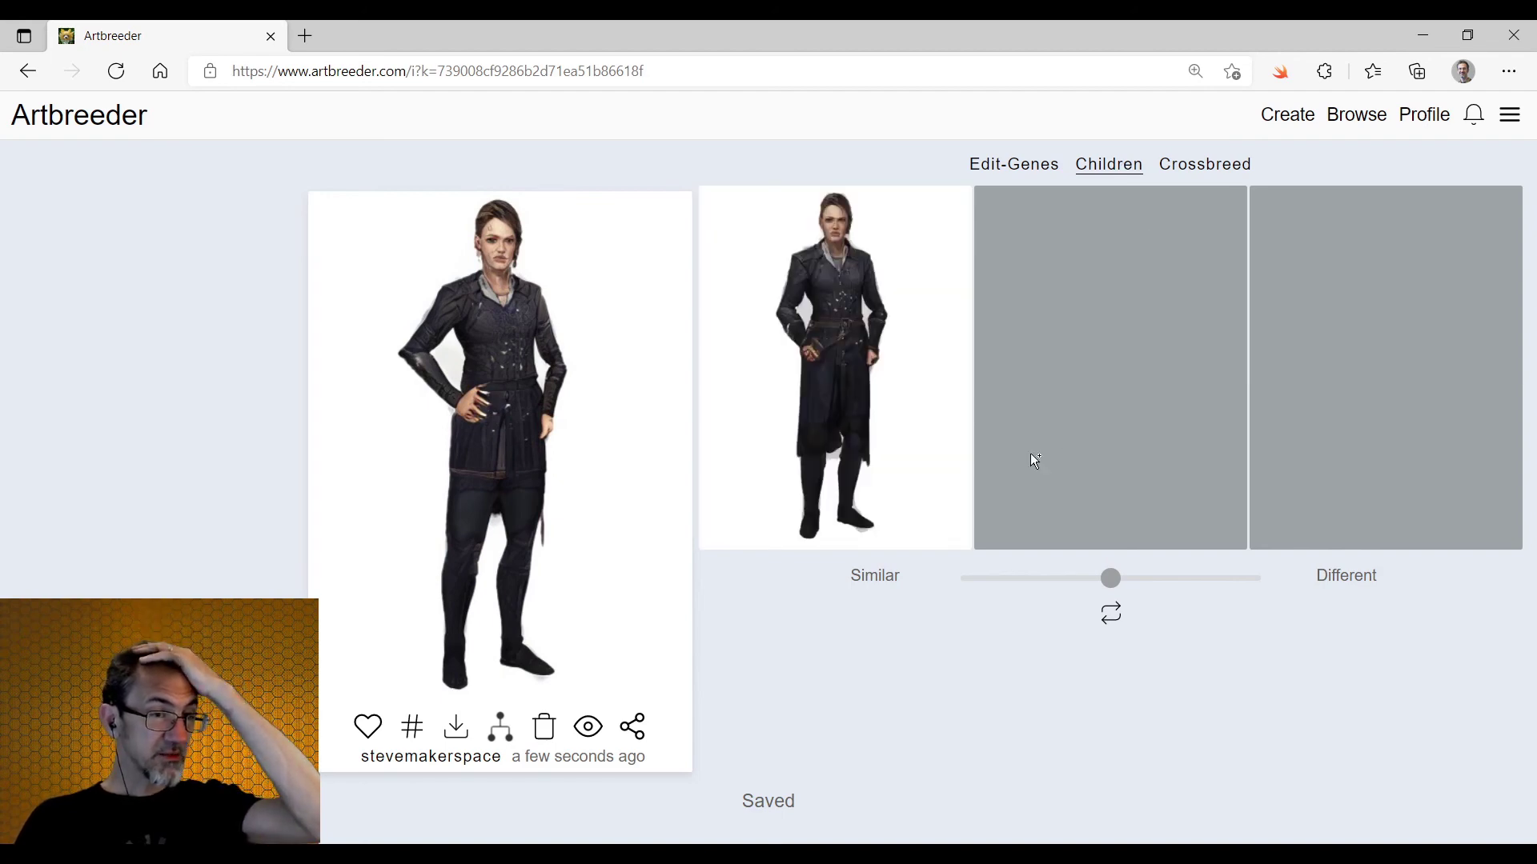
left_click(29, 72)
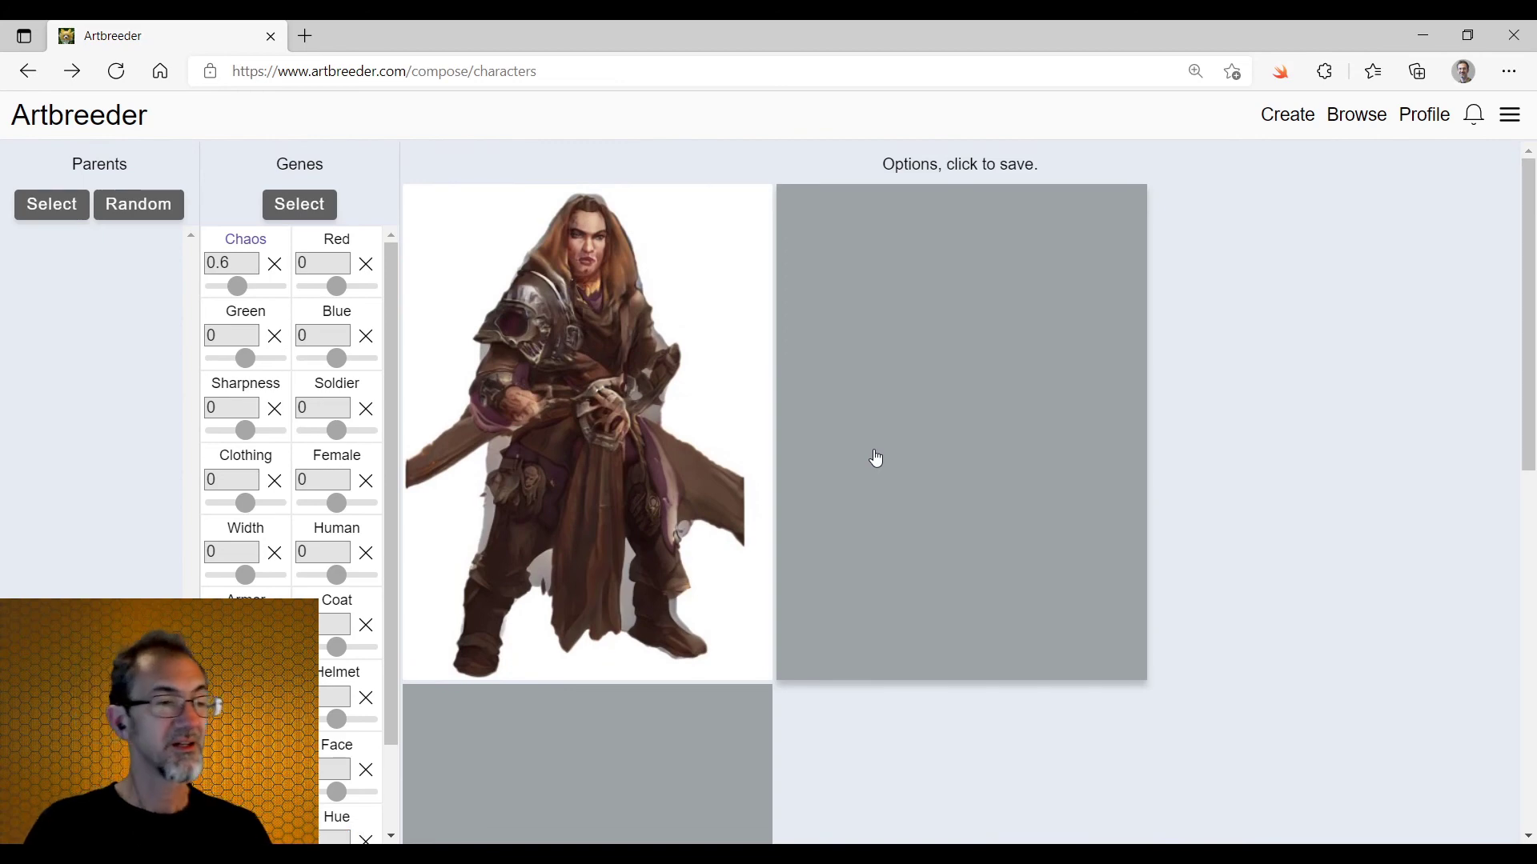
scroll(584, 566, "down", 6)
left_click(852, 622)
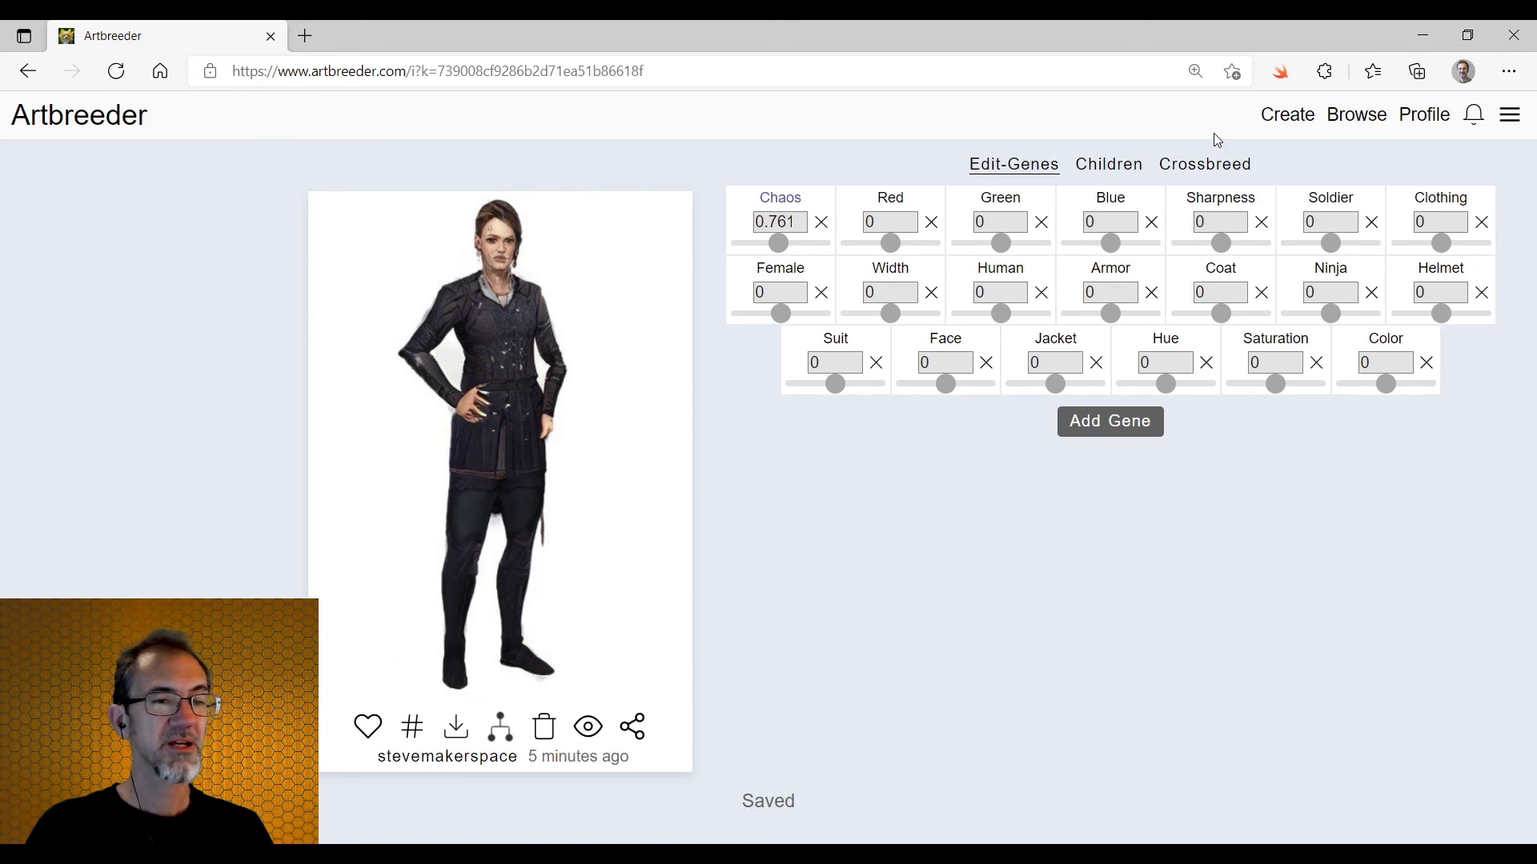
- Show the dark-coated character's children and shift the slider toward Different to regenerate them
left_click(1107, 168)
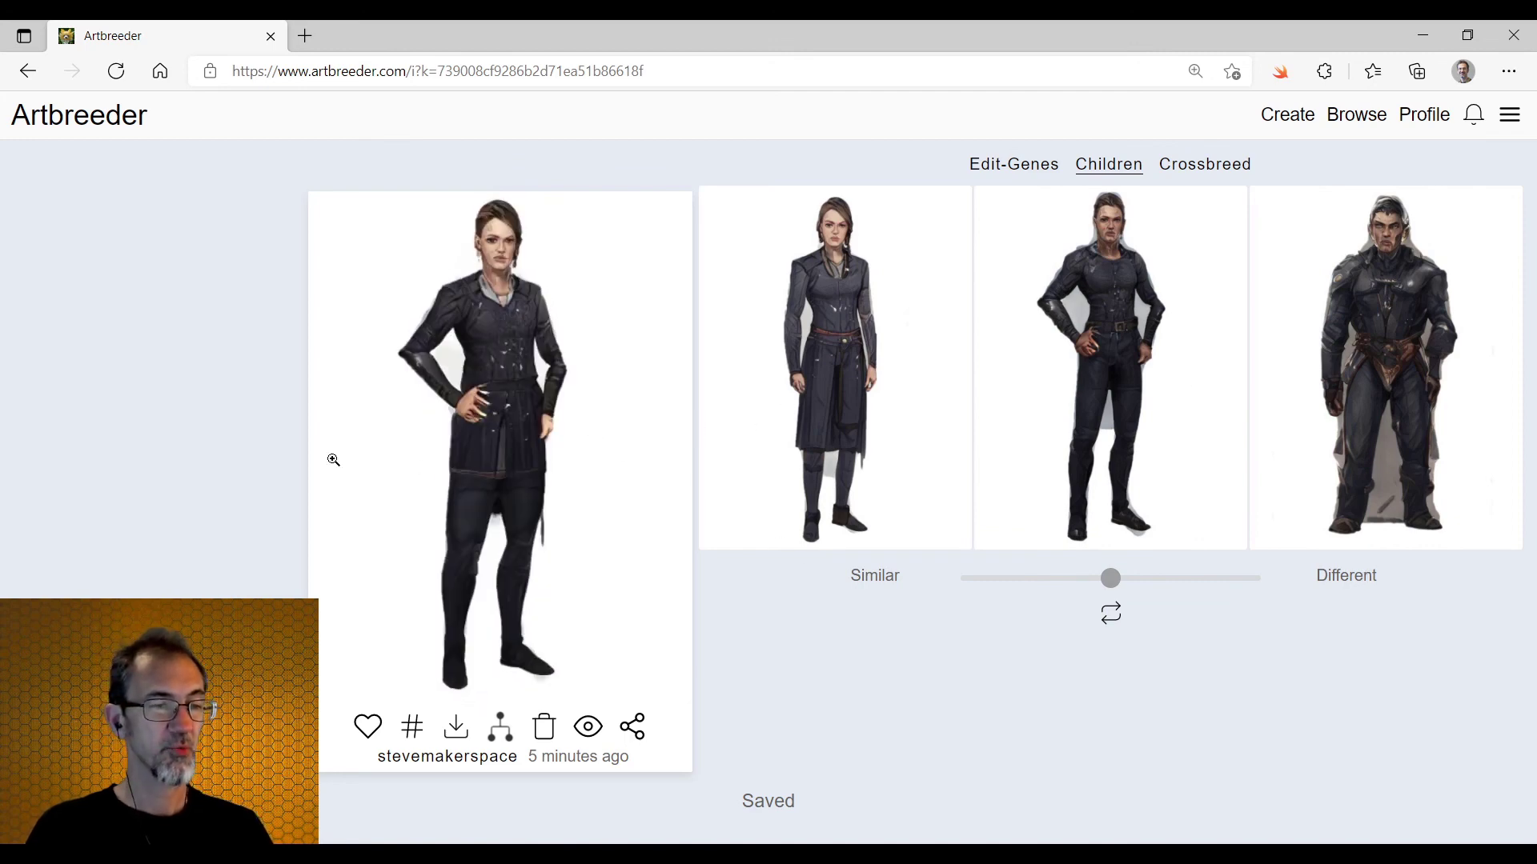
left_click(1160, 576)
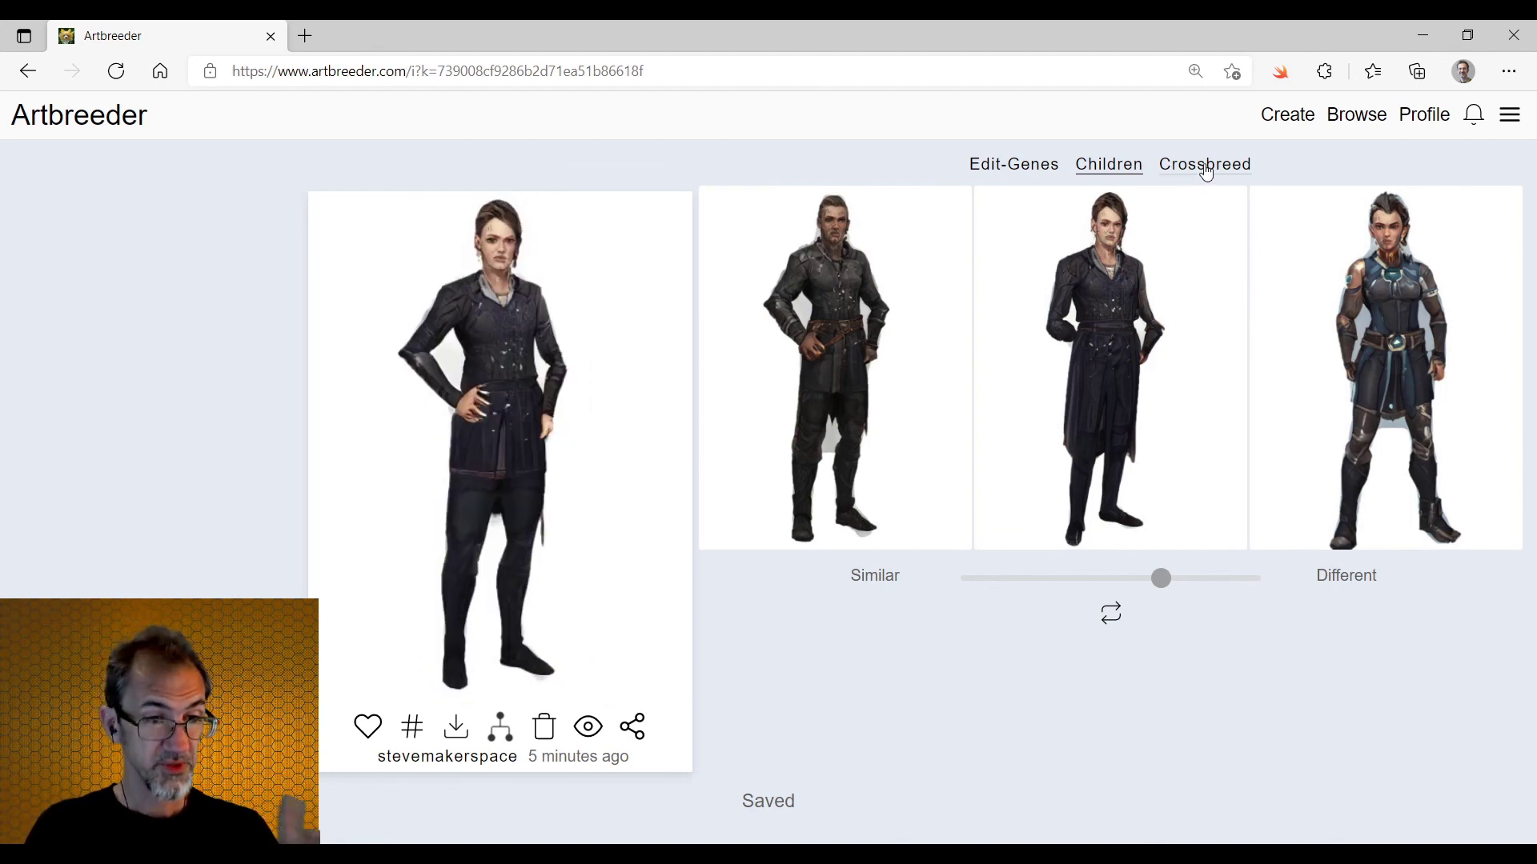
- Go to the Create page to choose a category for a new image
left_click(1288, 115)
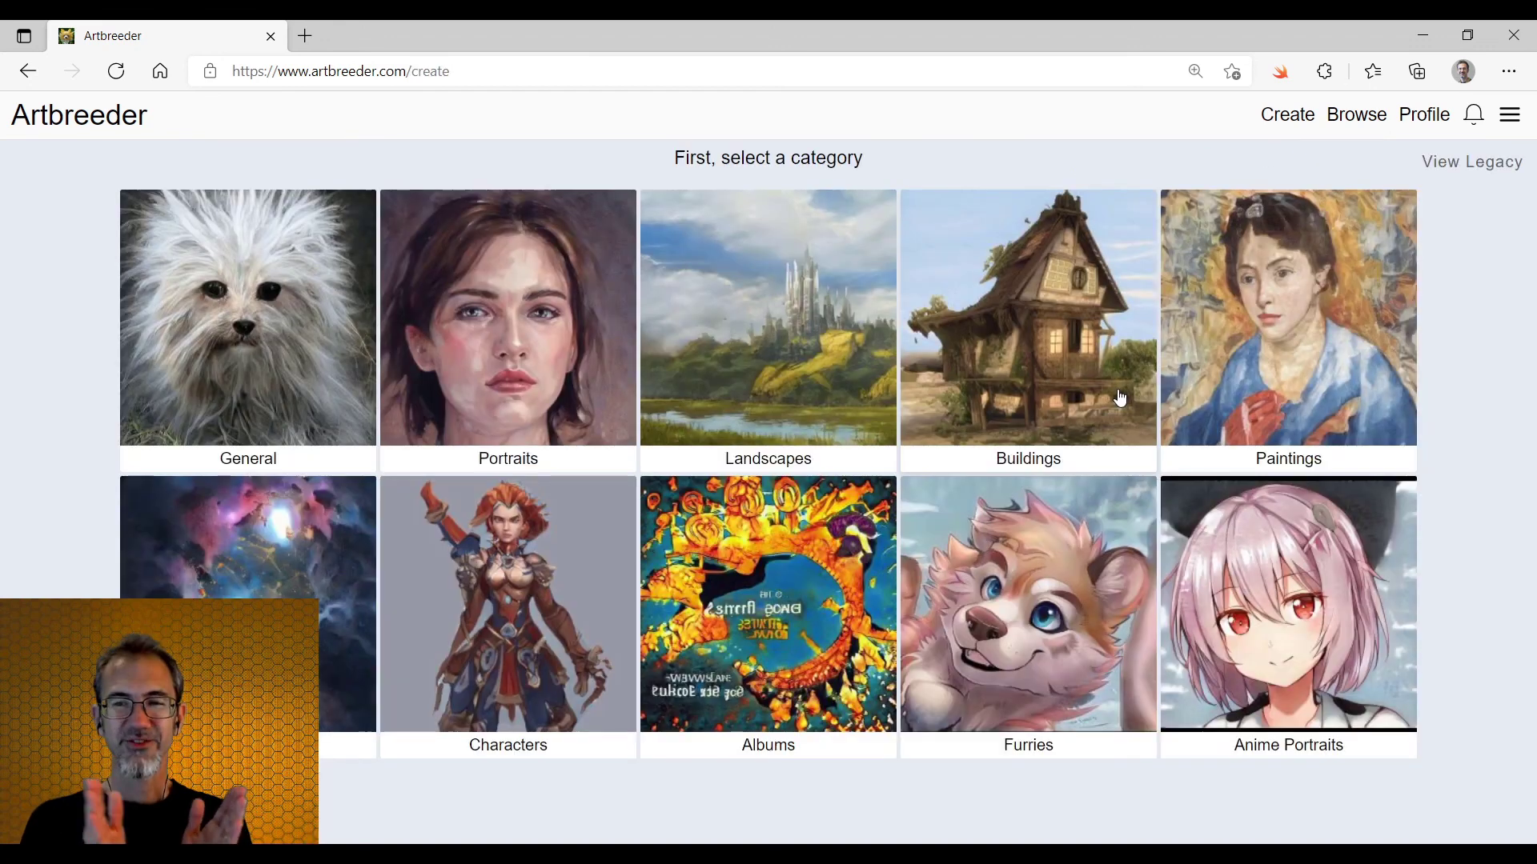